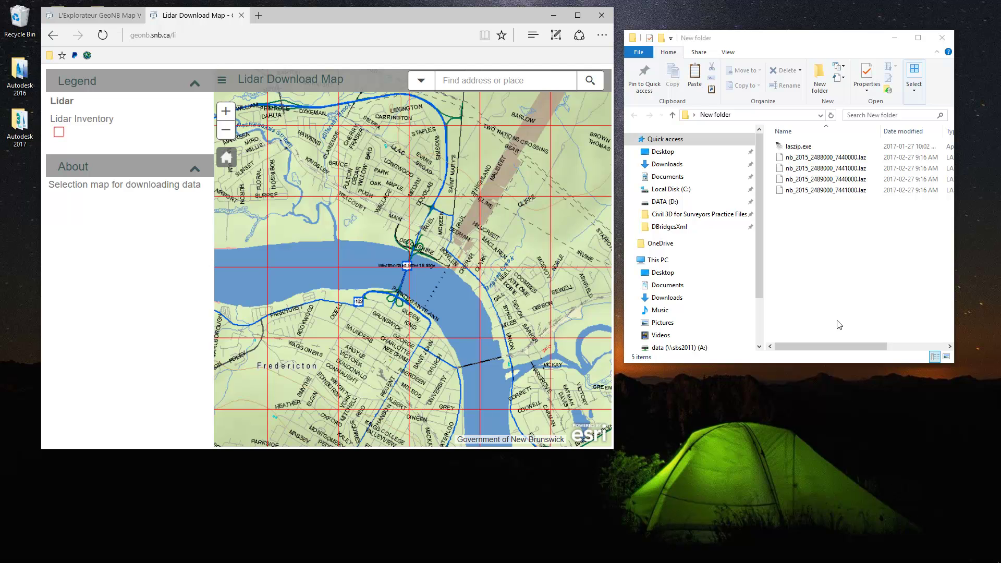
- Show download details for tile nb_2015_2488000_7441000.laz: 2015, cgvd2013, LAS 1.2
{"action": "left_click", "coordinate": [201, 35]}
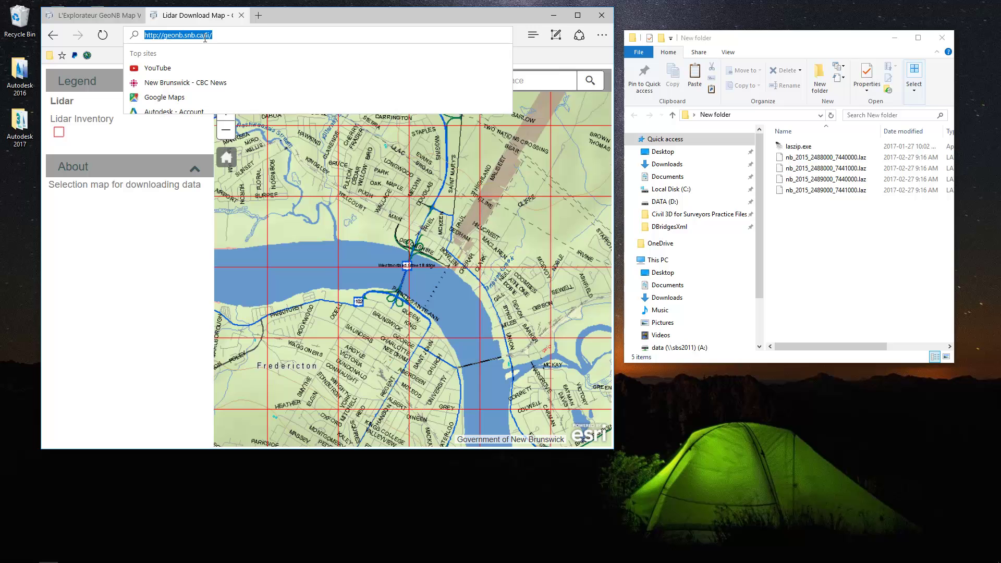
{"action": "left_click", "coordinate": [220, 35]}
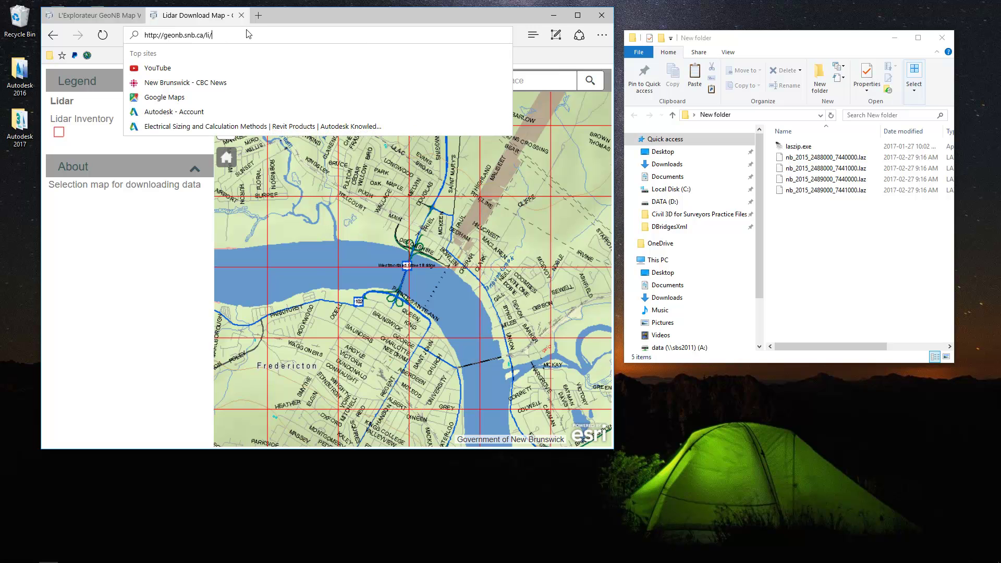
{"action": "left_click", "coordinate": [390, 229]}
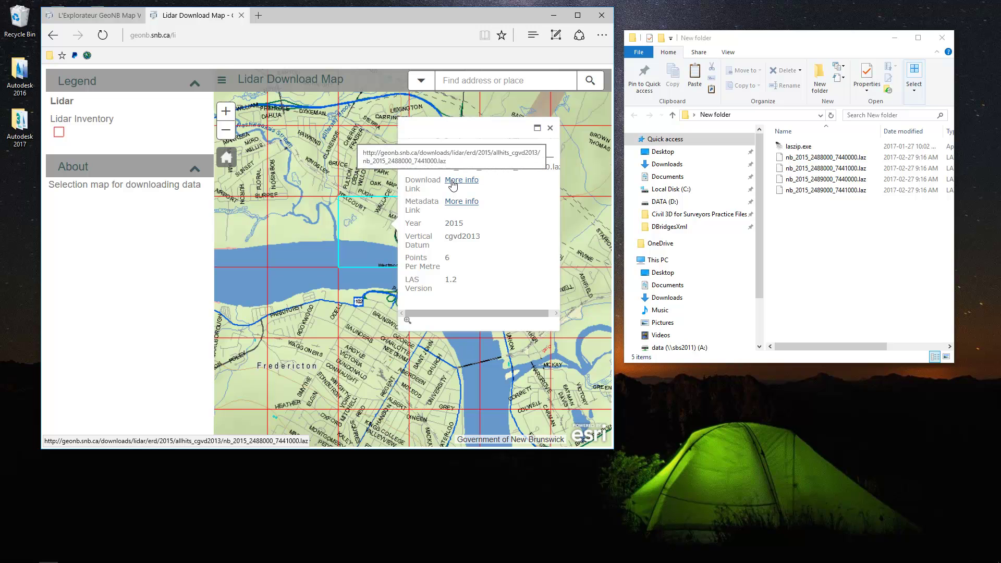
{"action": "left_click", "coordinate": [792, 241]}
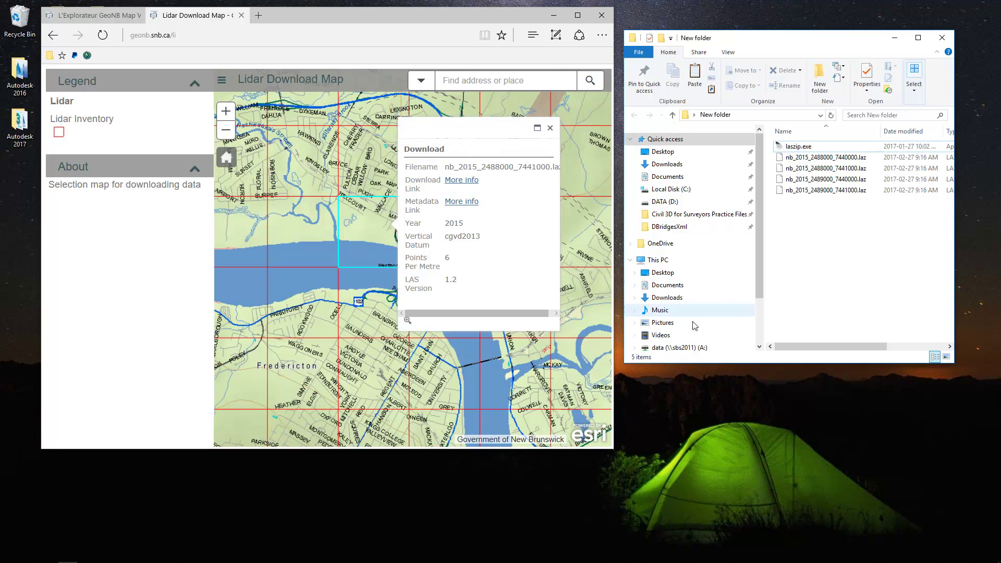
- Launch laszip.exe from the downloaded LAZ tiles folder and allow it to run
{"action": "left_click_drag", "start_coordinate": [626, 365], "coordinate": [556, 394]}
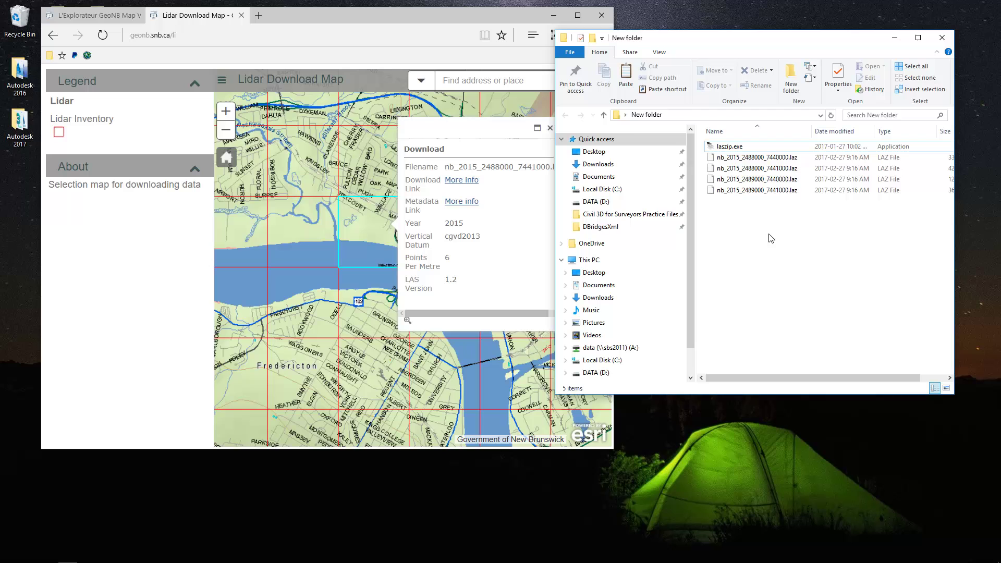
{"action": "left_click", "coordinate": [774, 158]}
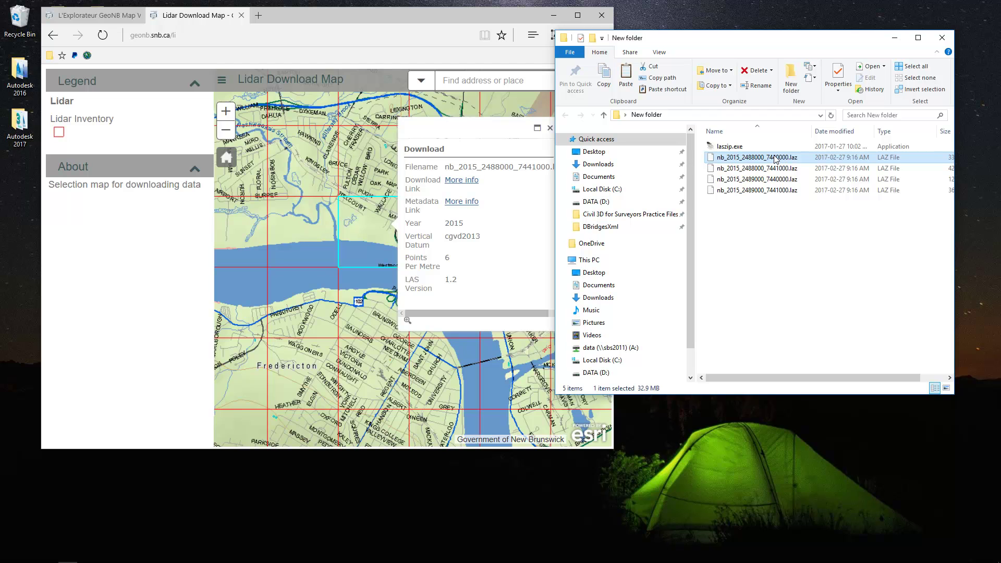
{"action": "left_click", "coordinate": [747, 149]}
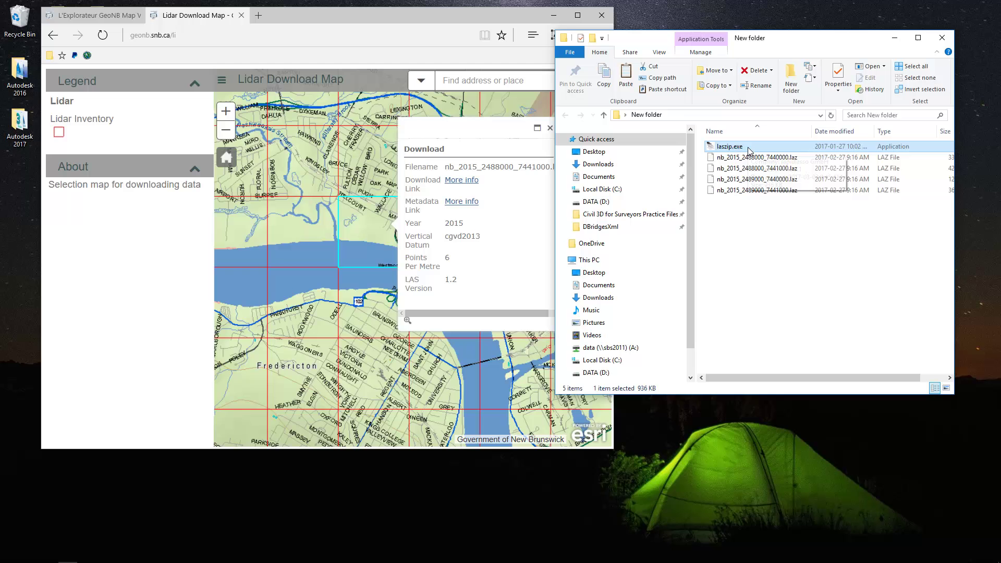
{"action": "double_click", "coordinate": [753, 149]}
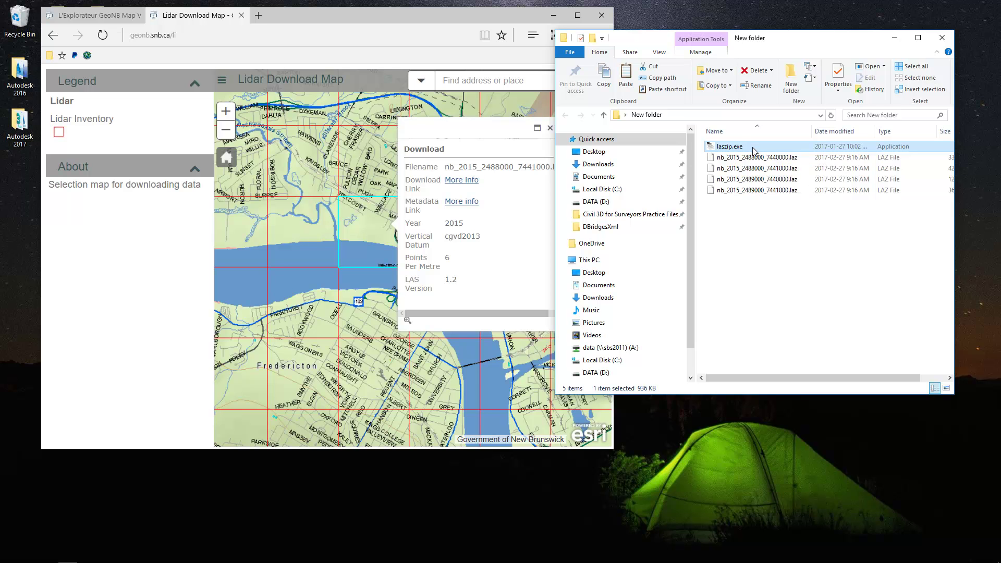
{"action": "left_click", "coordinate": [534, 297]}
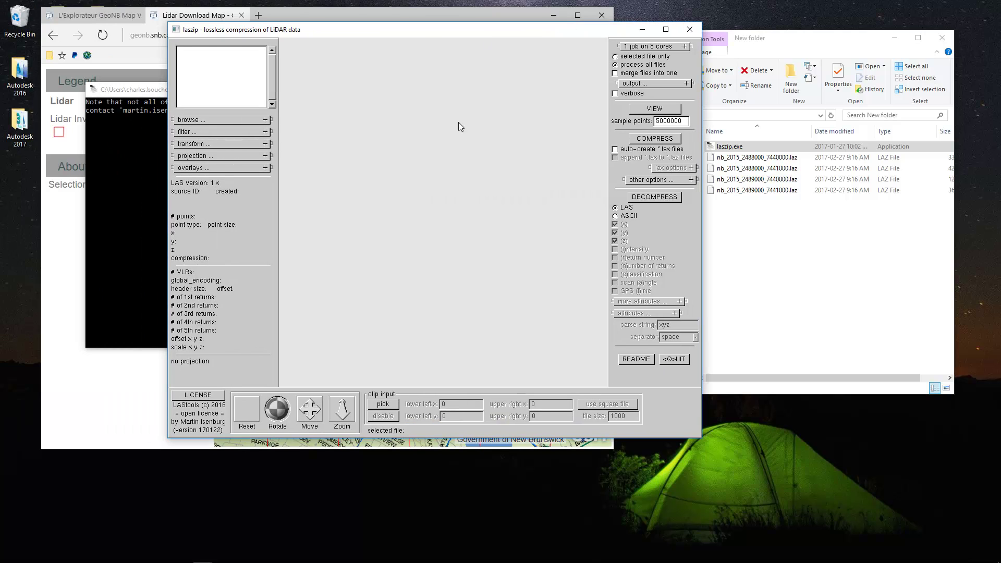
- Add all four LAZ tiles from the folder to laszip
{"action": "left_click", "coordinate": [264, 119]}
{"action": "left_click", "coordinate": [258, 205]}
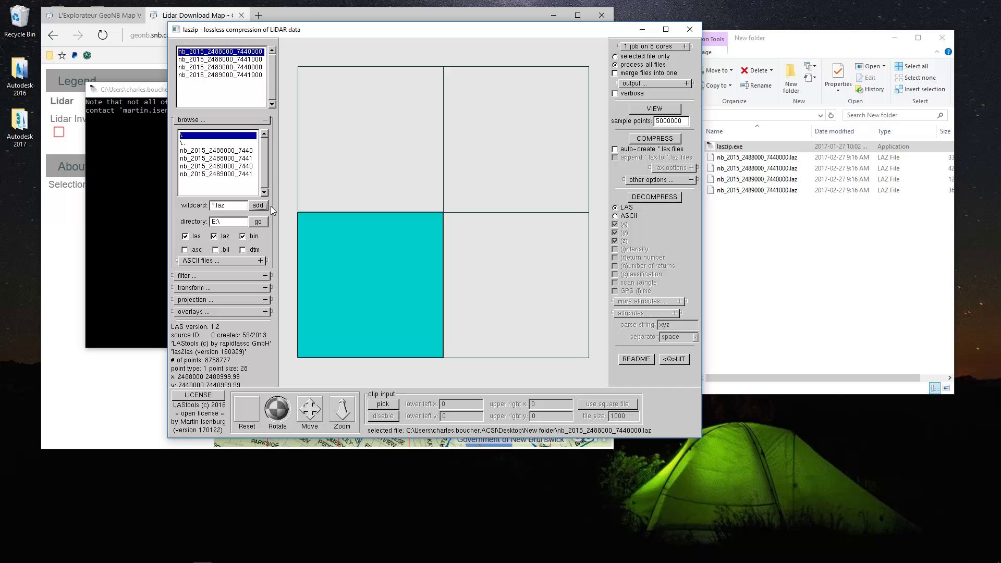
{"action": "left_click_drag", "start_coordinate": [246, 152], "coordinate": [251, 198]}
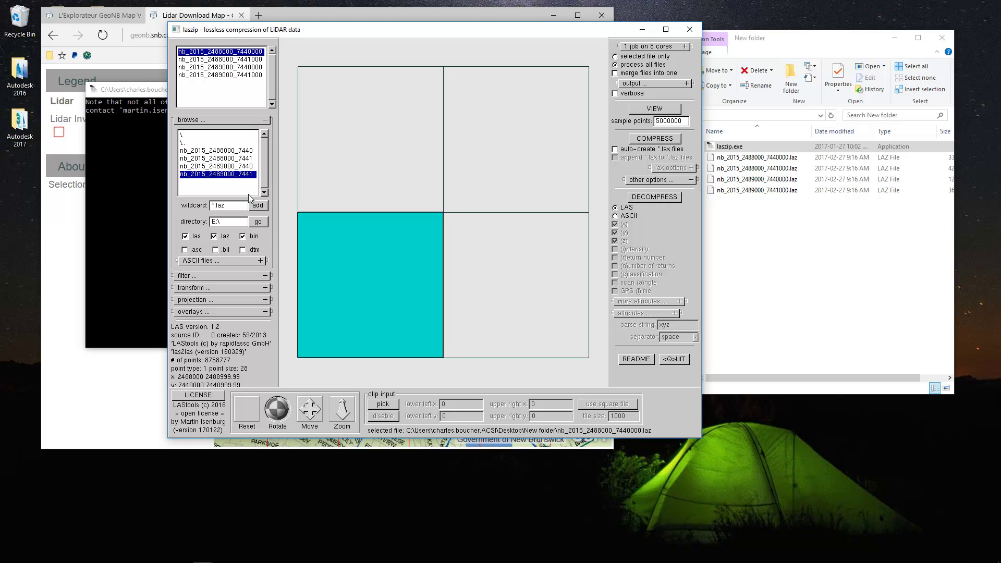
- Choose keep_classification as the point filter
{"action": "left_click", "coordinate": [263, 276]}
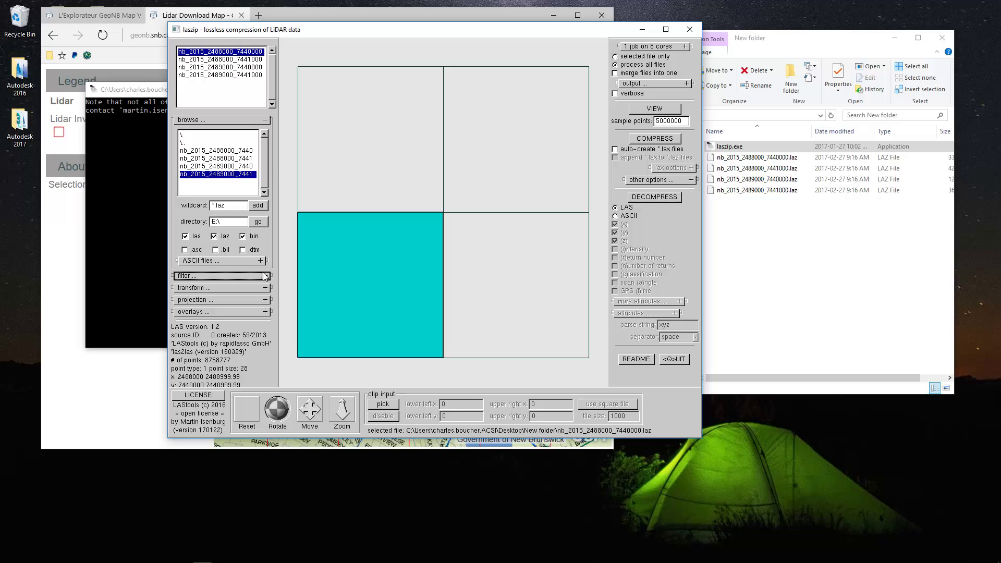
{"action": "left_click", "coordinate": [237, 316]}
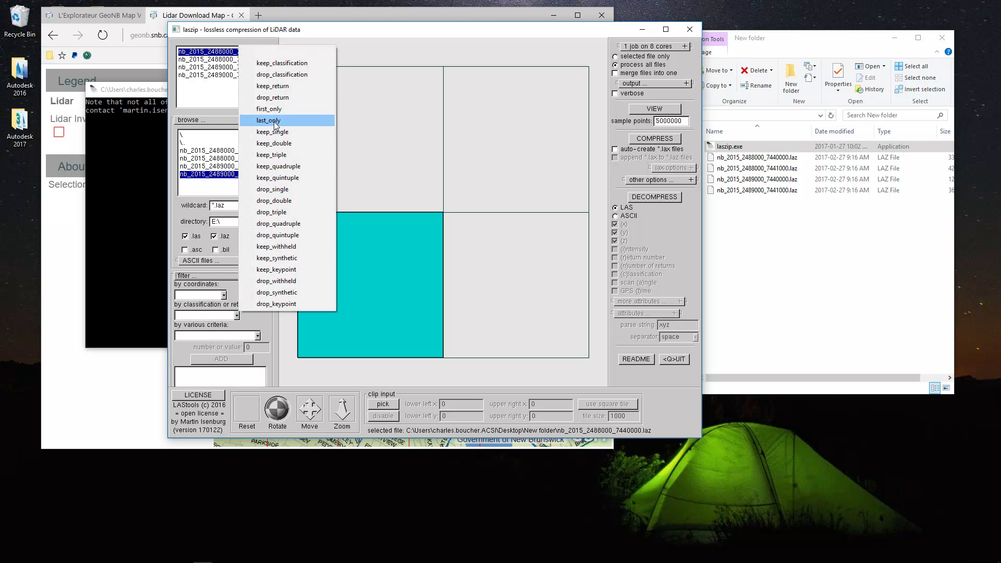
{"action": "left_click", "coordinate": [289, 63]}
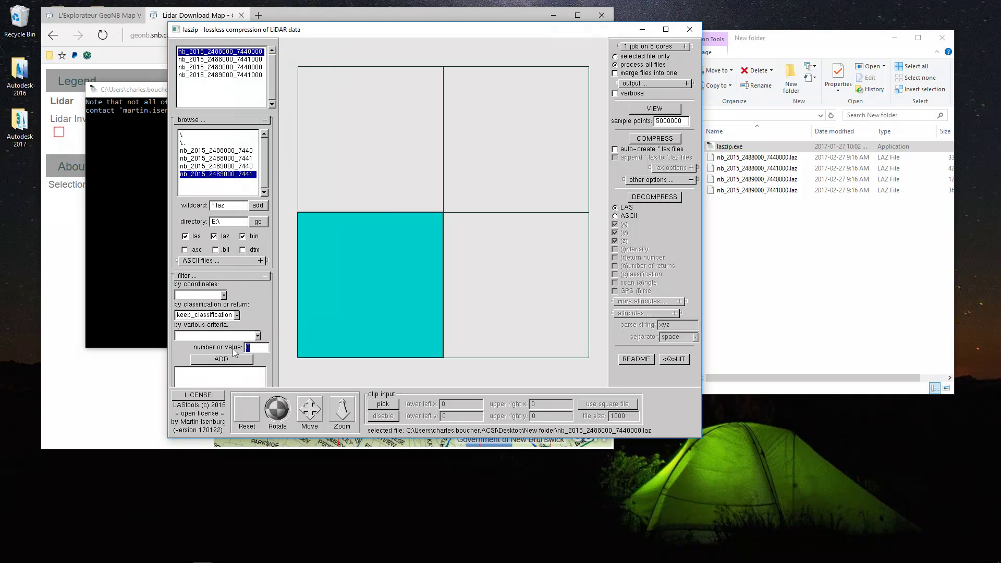
- Add a keep_classification 2 filter and set ASCII text output for decompression
{"action": "type", "text": "2"}
{"action": "left_click", "coordinate": [232, 359]}
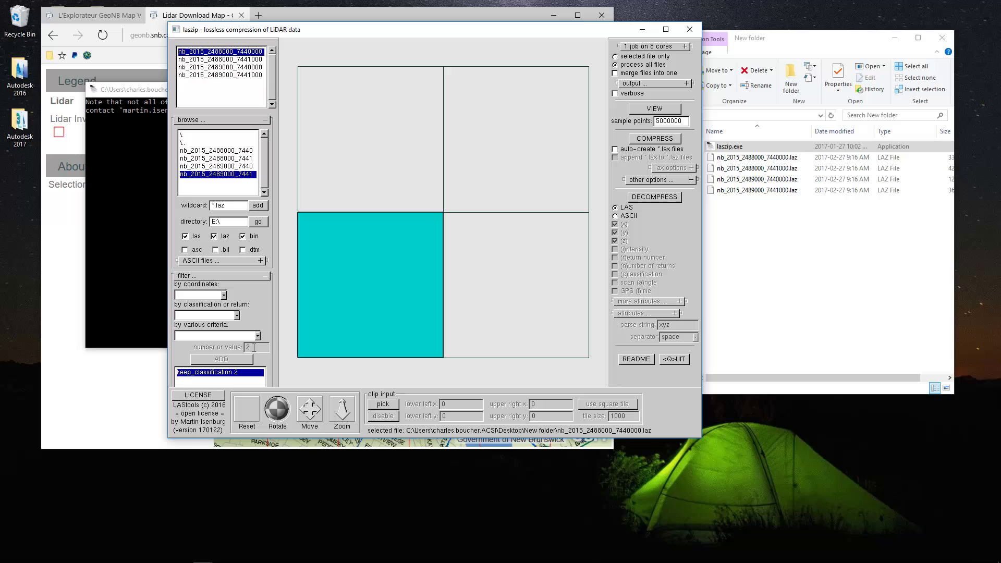
{"action": "left_click", "coordinate": [626, 217]}
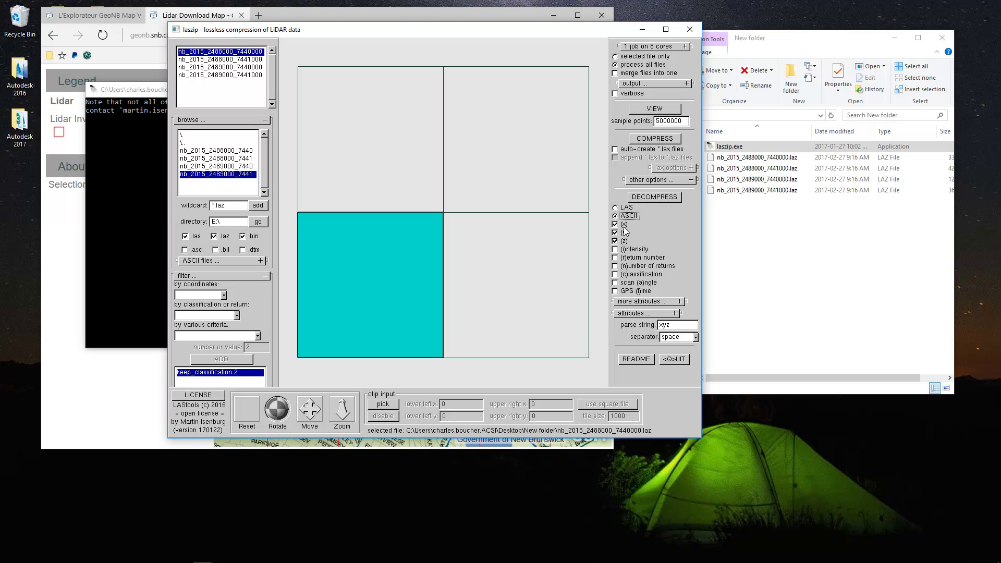
{"action": "left_click", "coordinate": [651, 196]}
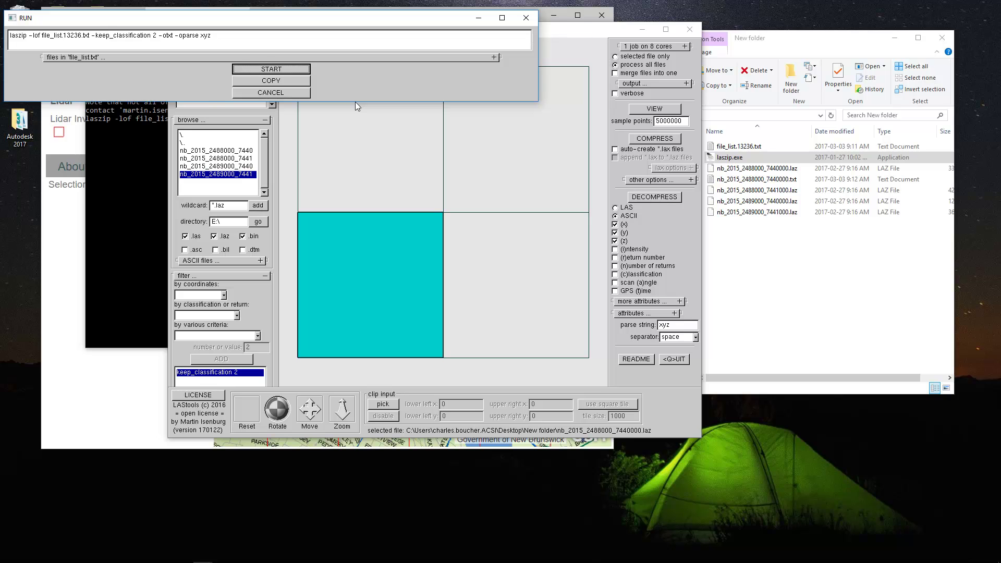
- Run the text conversion and bring up the options for nb_2015_2488000_7441000.txt
{"action": "left_click", "coordinate": [757, 290]}
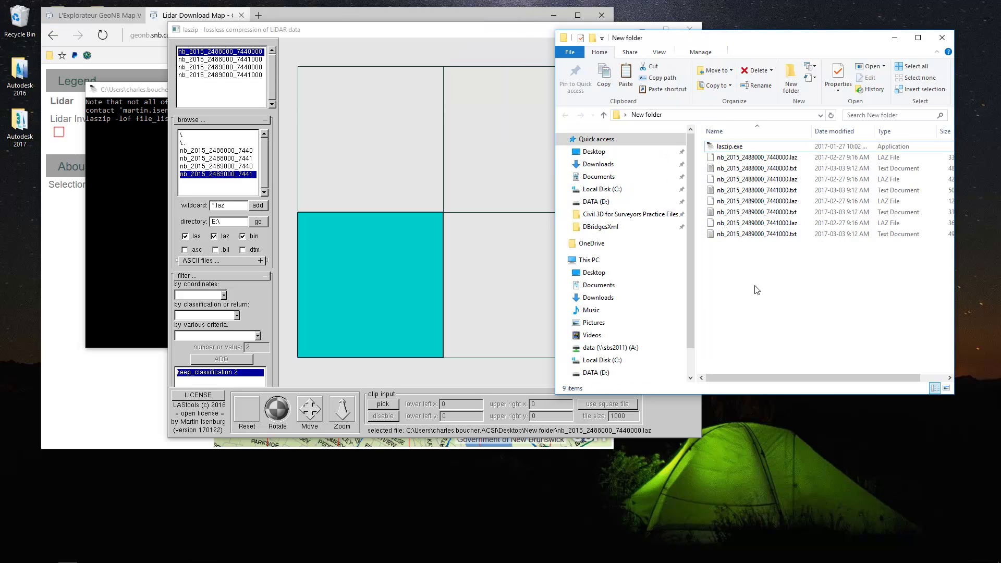
{"action": "left_click_drag", "start_coordinate": [773, 40], "coordinate": [661, 46]}
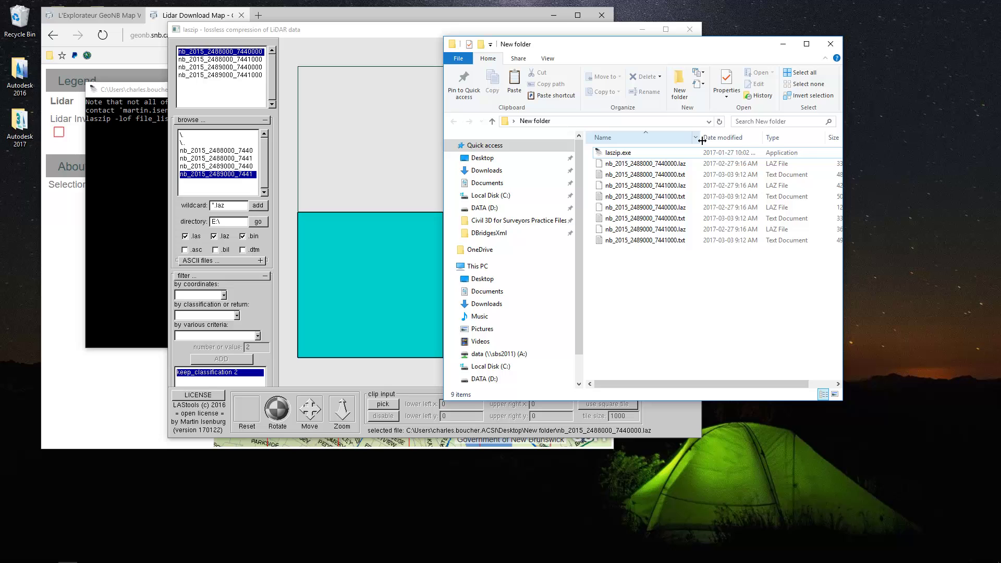
{"action": "left_click_drag", "start_coordinate": [701, 139], "coordinate": [722, 140]}
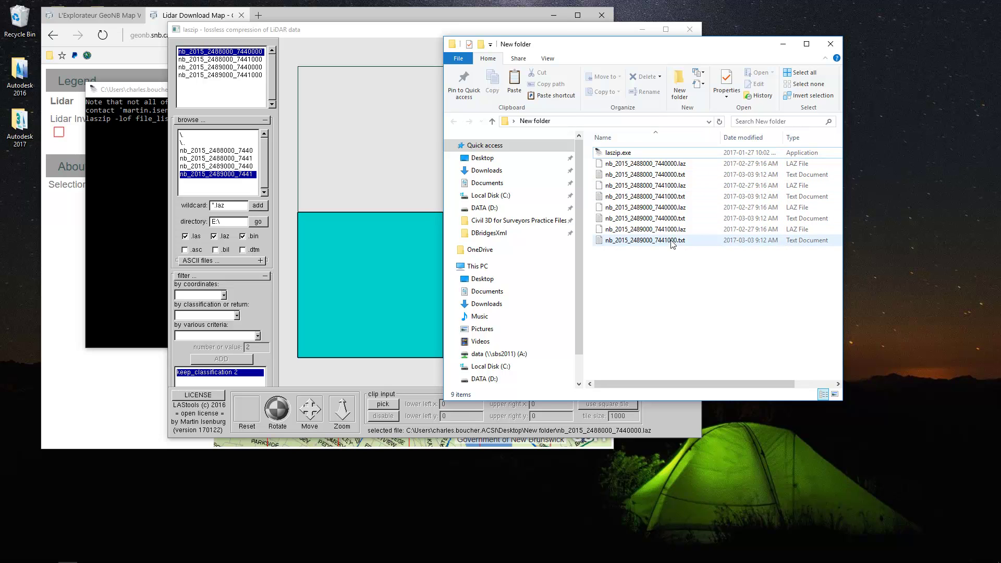
{"action": "left_click", "coordinate": [670, 196]}
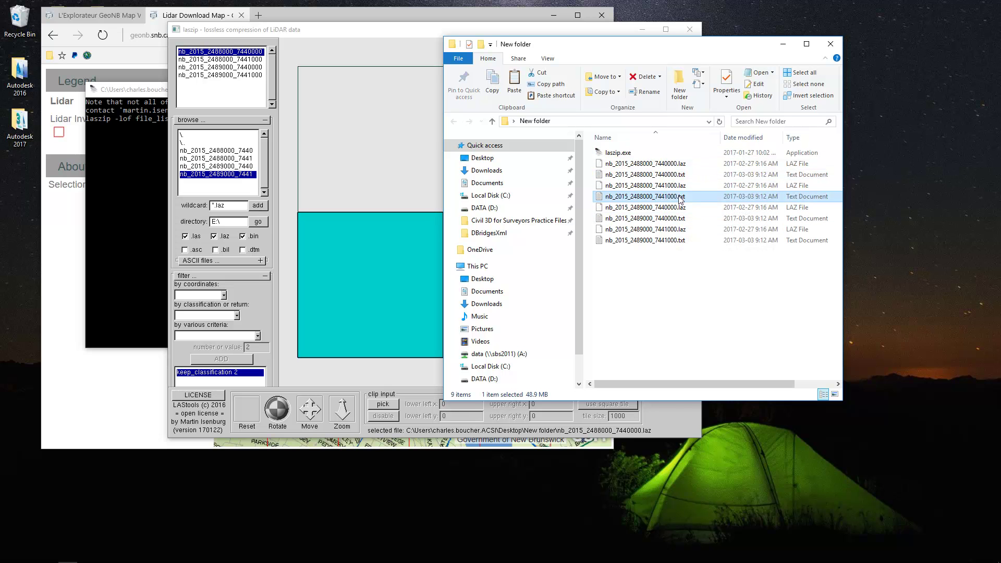
{"action": "right_click", "coordinate": [682, 200]}
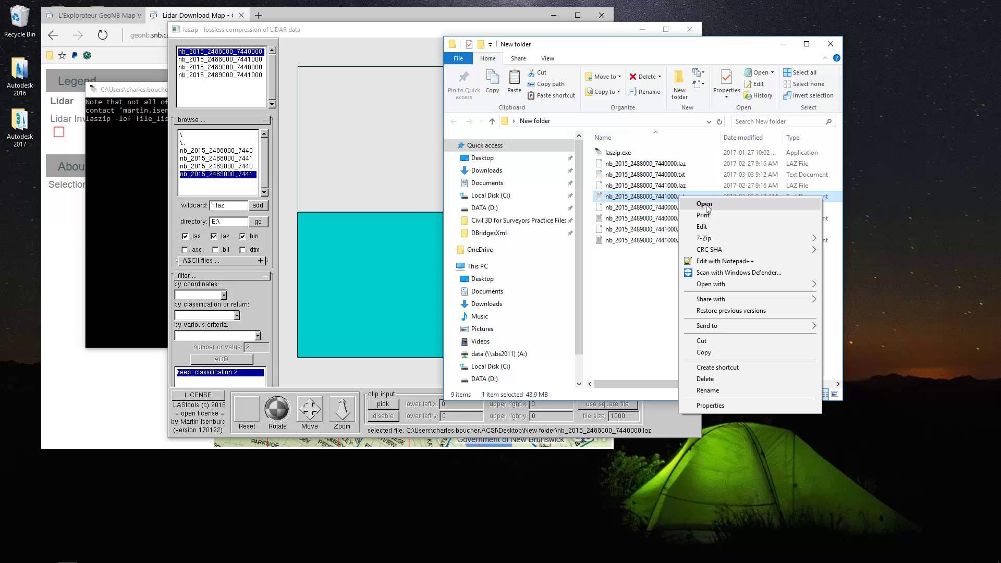
- Open nb_2015_2488000_7441000.txt in Notepad, check its x y z rows, then close it
{"action": "left_click", "coordinate": [712, 227]}
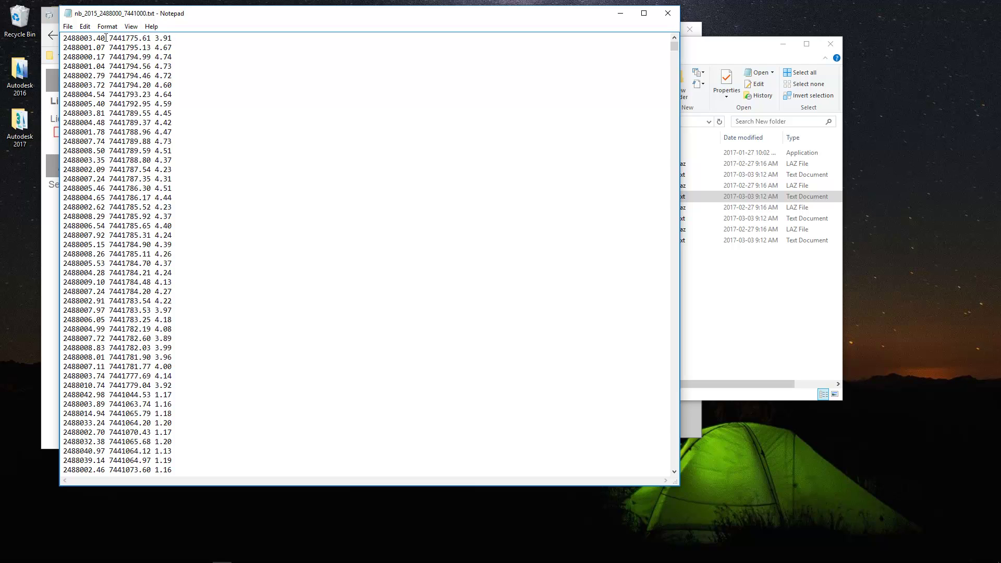
{"action": "left_click_drag", "start_coordinate": [106, 37], "coordinate": [111, 37]}
{"action": "left_click", "coordinate": [93, 38]}
{"action": "left_click_drag", "start_coordinate": [170, 19], "coordinate": [234, 25]}
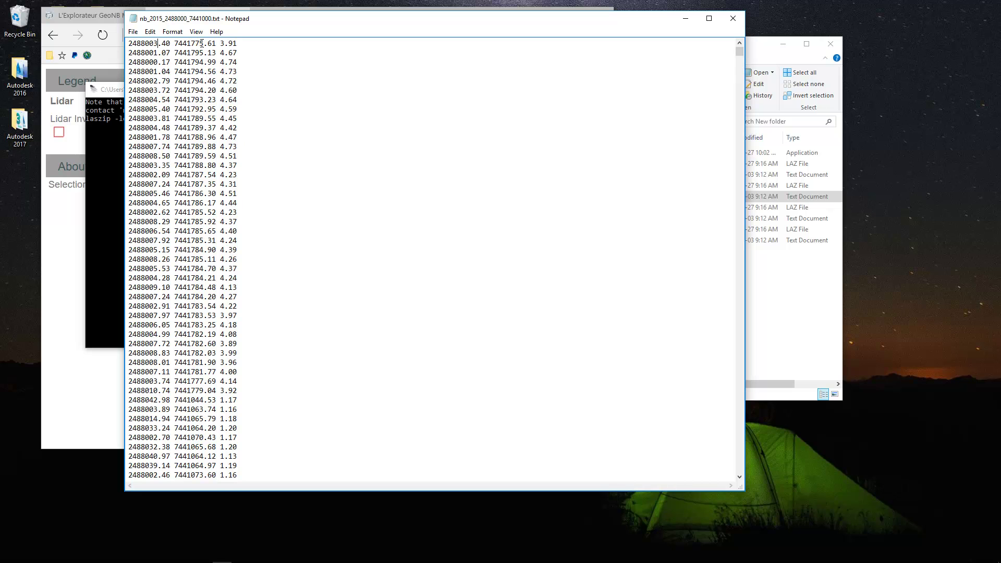
{"action": "left_click", "coordinate": [734, 20]}
- Close laszip and the web browser to clear the screen
{"action": "left_click_drag", "start_coordinate": [701, 48], "coordinate": [753, 50]}
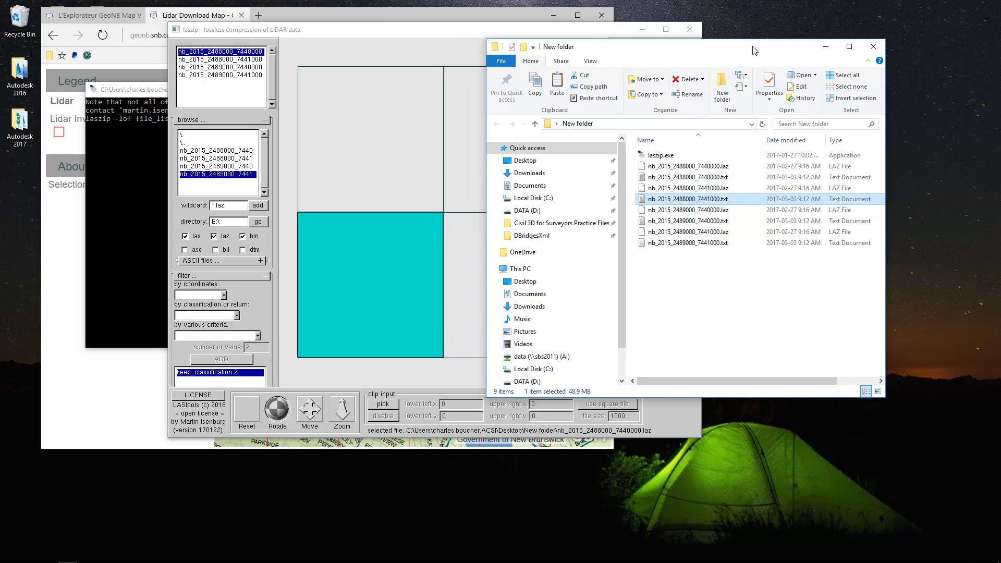
{"action": "left_click", "coordinate": [690, 30]}
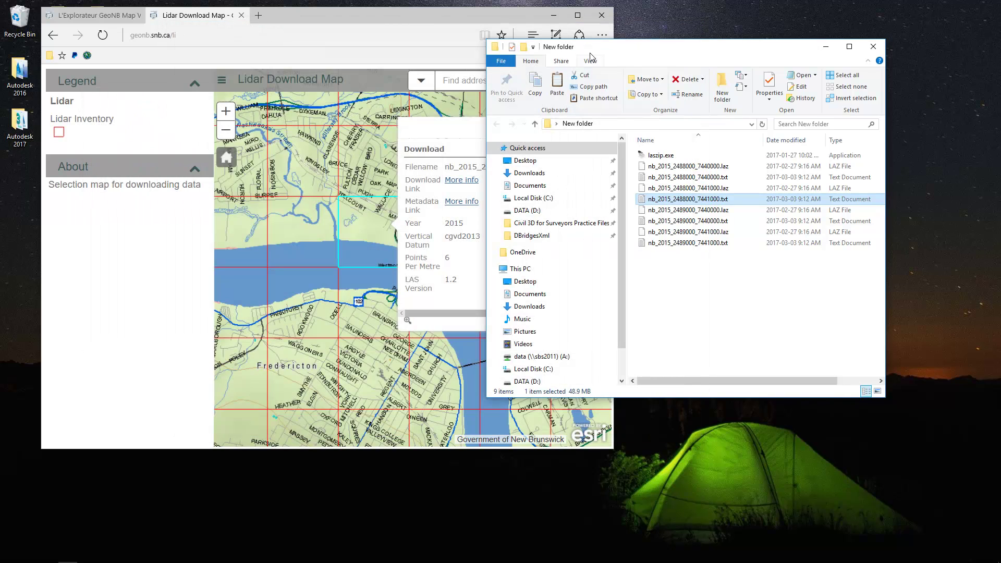
{"action": "left_click", "coordinate": [605, 15]}
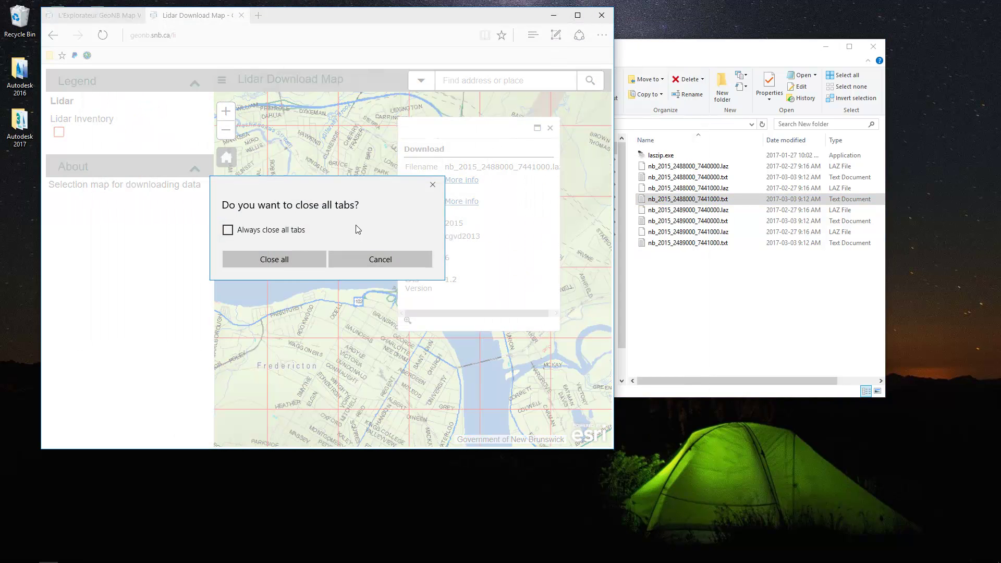
{"action": "left_click", "coordinate": [281, 259]}
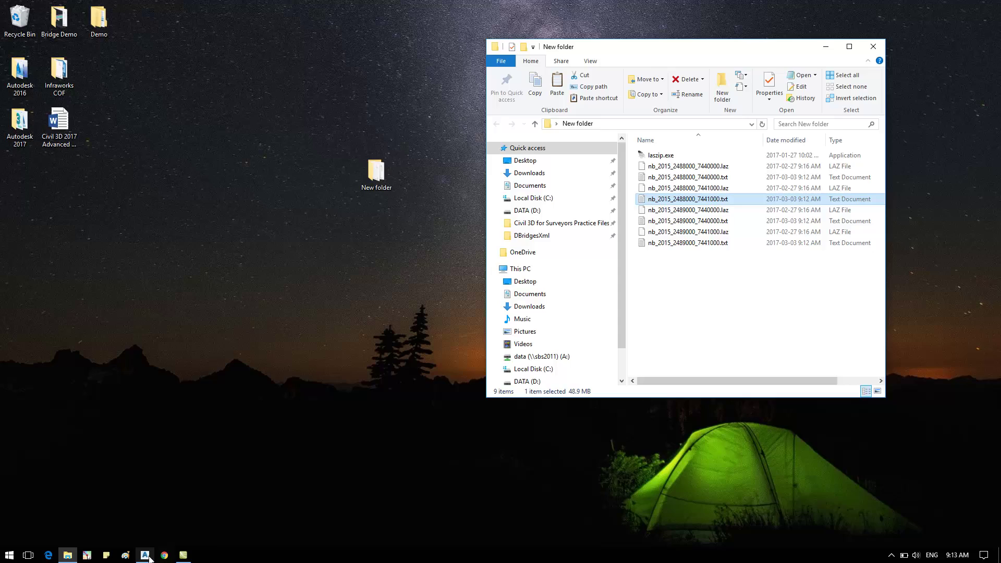
- Bring Civil 3D forward and choose the Planning and Analysis workspace
{"action": "left_click", "coordinate": [145, 555]}
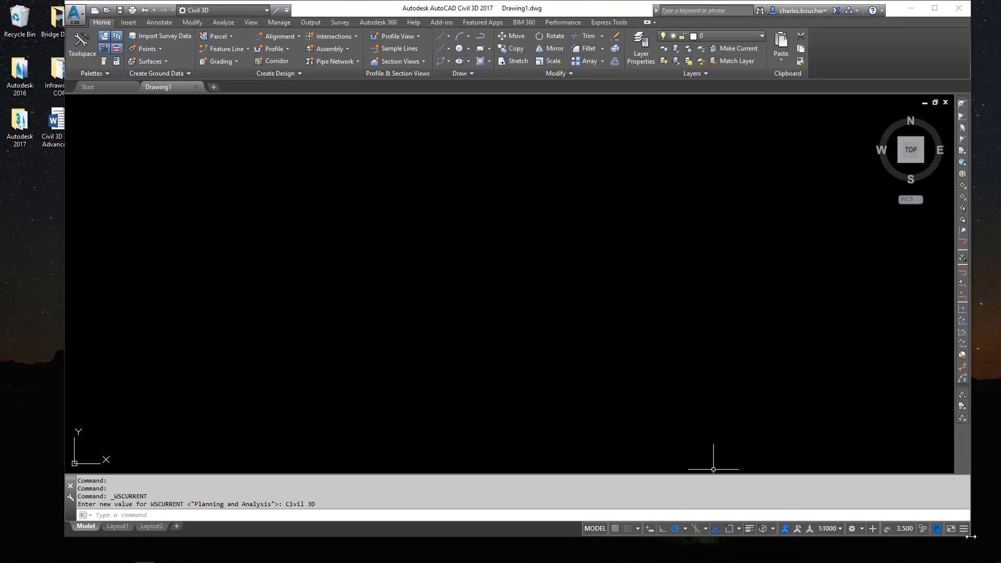
{"action": "left_click_drag", "start_coordinate": [971, 538], "coordinate": [918, 522]}
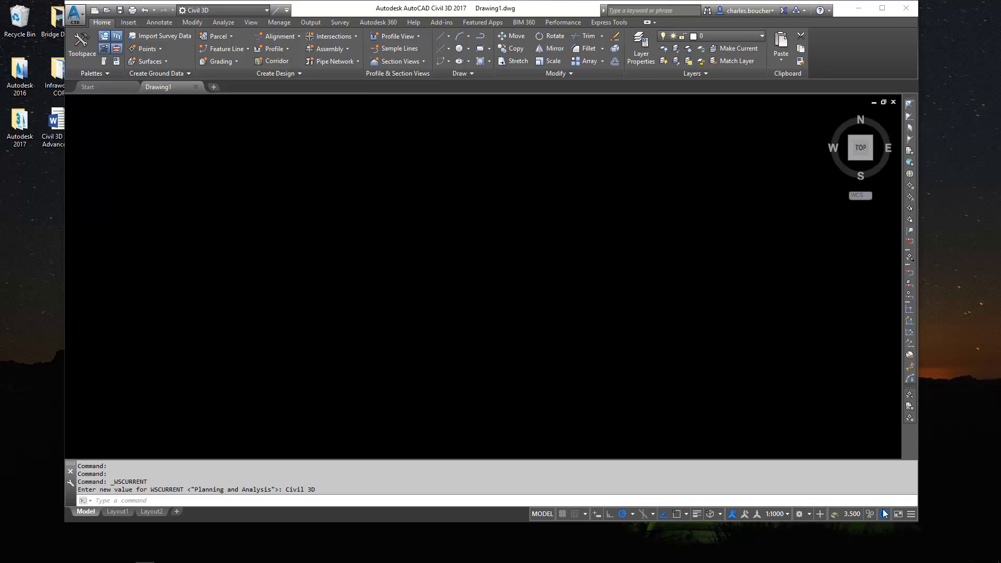
{"action": "left_click", "coordinate": [253, 14]}
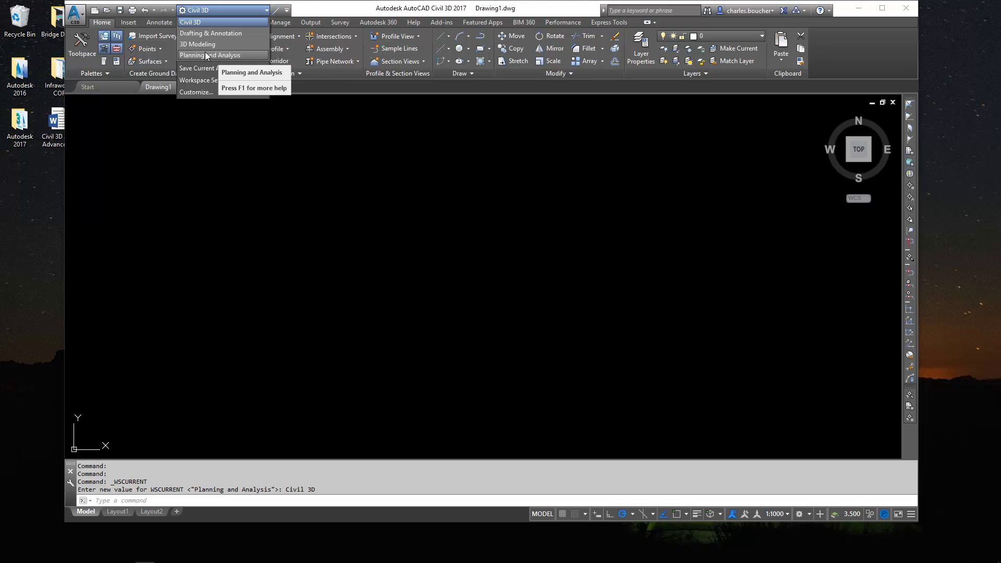
{"action": "left_click", "coordinate": [217, 56]}
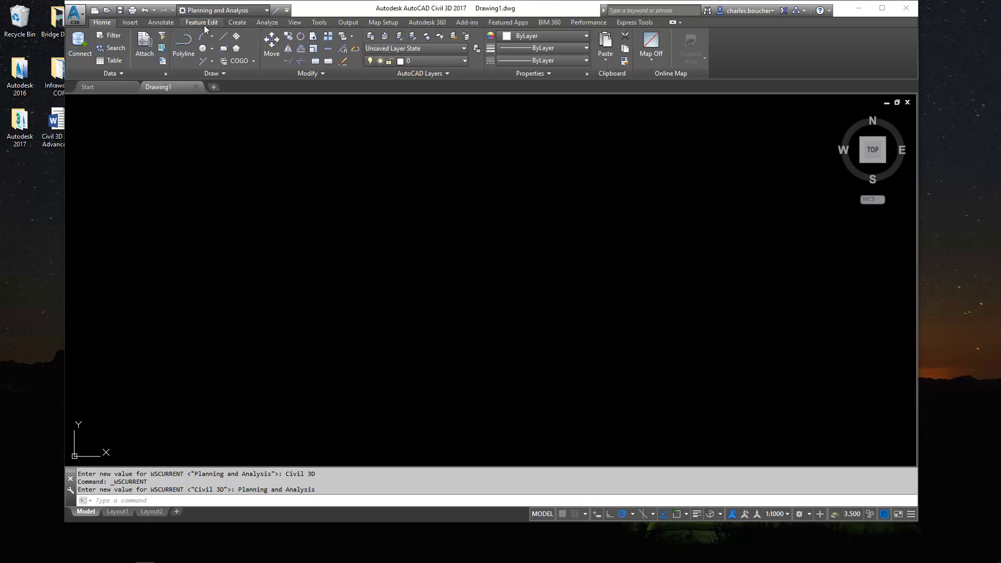
- Start a surface from points using the four .txt files as ENZ (space delimited)
{"action": "left_click", "coordinate": [238, 24]}
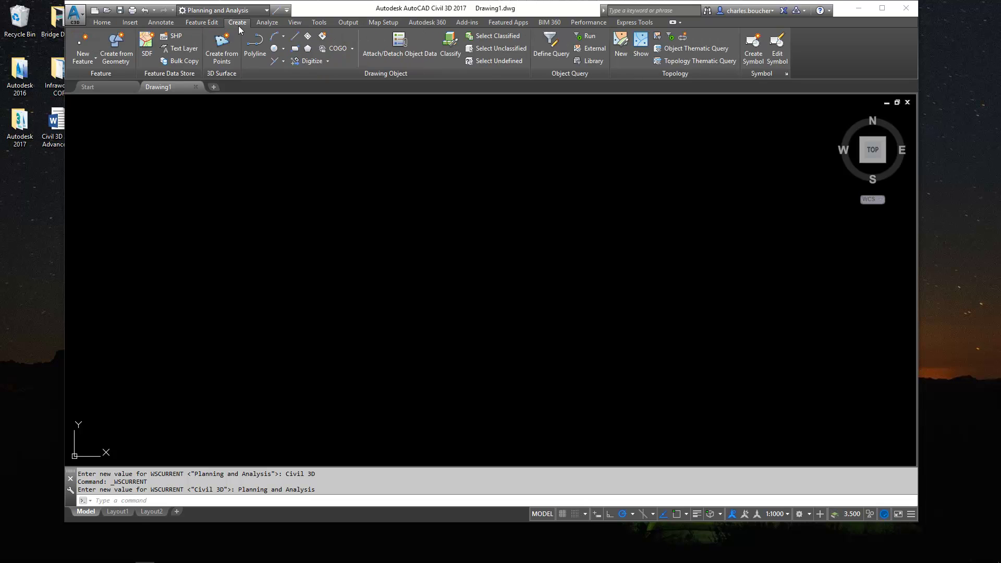
{"action": "left_click", "coordinate": [233, 59]}
{"action": "left_click_drag", "start_coordinate": [385, 125], "coordinate": [433, 113]}
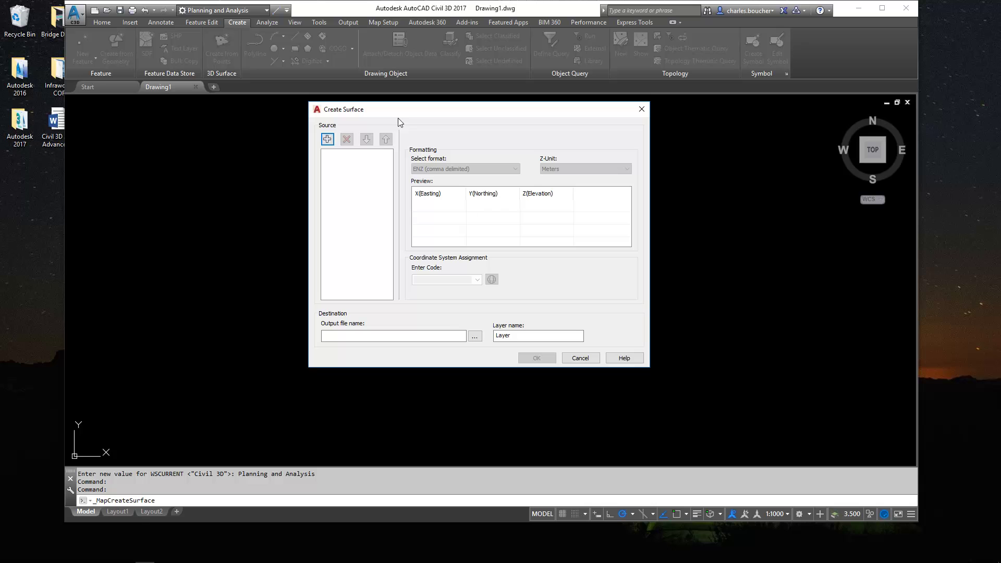
{"action": "left_click", "coordinate": [327, 139]}
{"action": "left_click", "coordinate": [353, 145]}
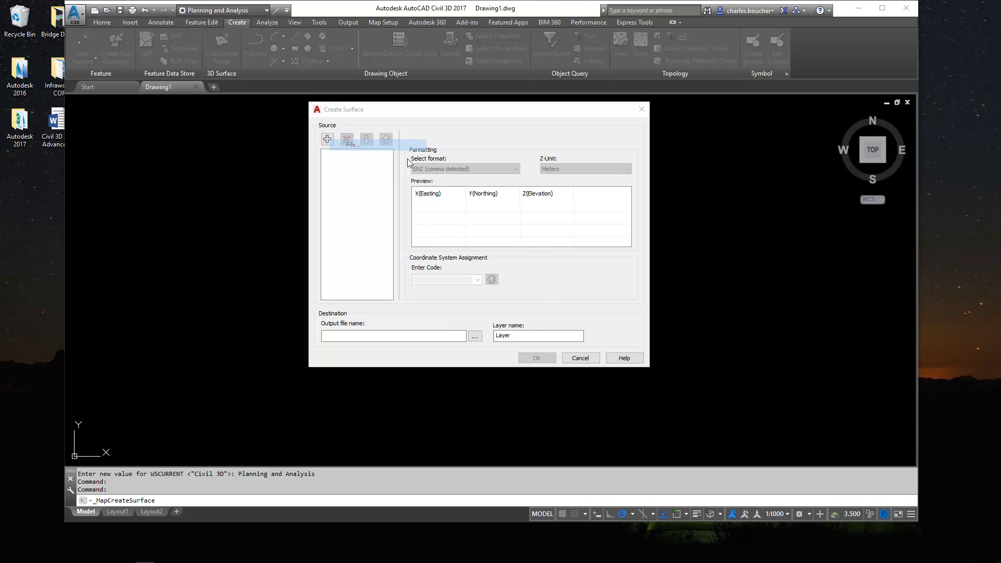
{"action": "left_click_drag", "start_coordinate": [339, 218], "coordinate": [318, 183]}
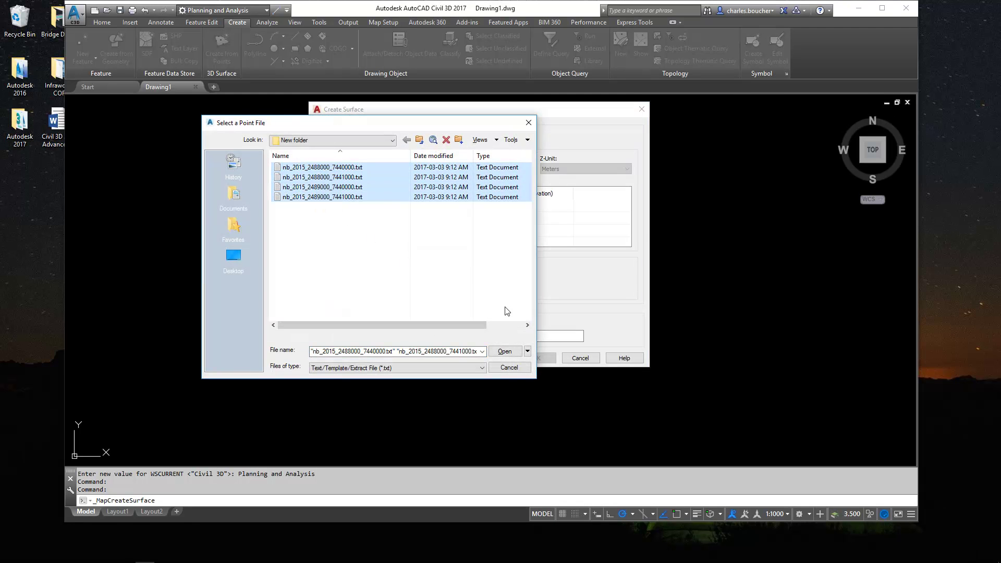
{"action": "left_click", "coordinate": [505, 351]}
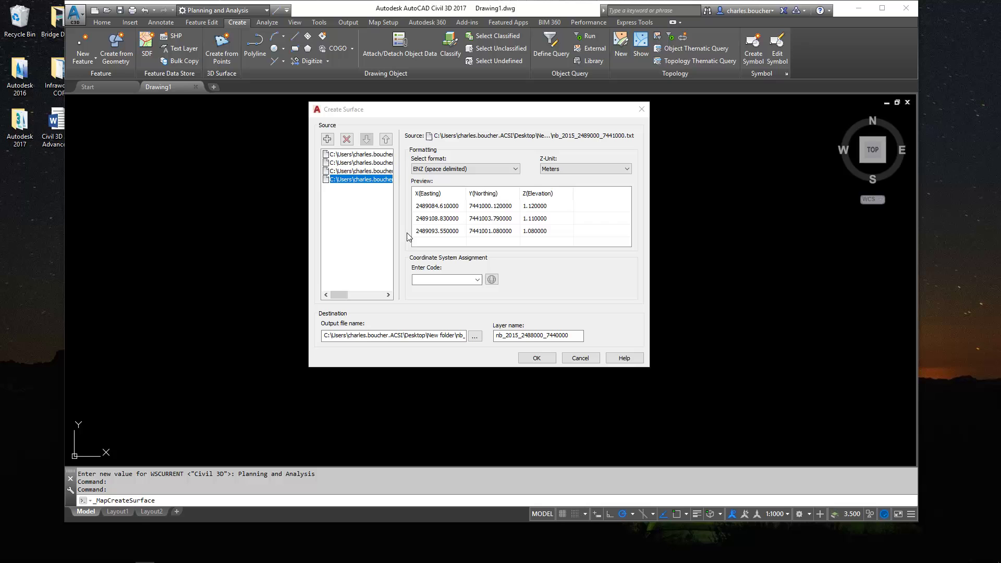
{"action": "left_click_drag", "start_coordinate": [467, 192], "coordinate": [479, 192]}
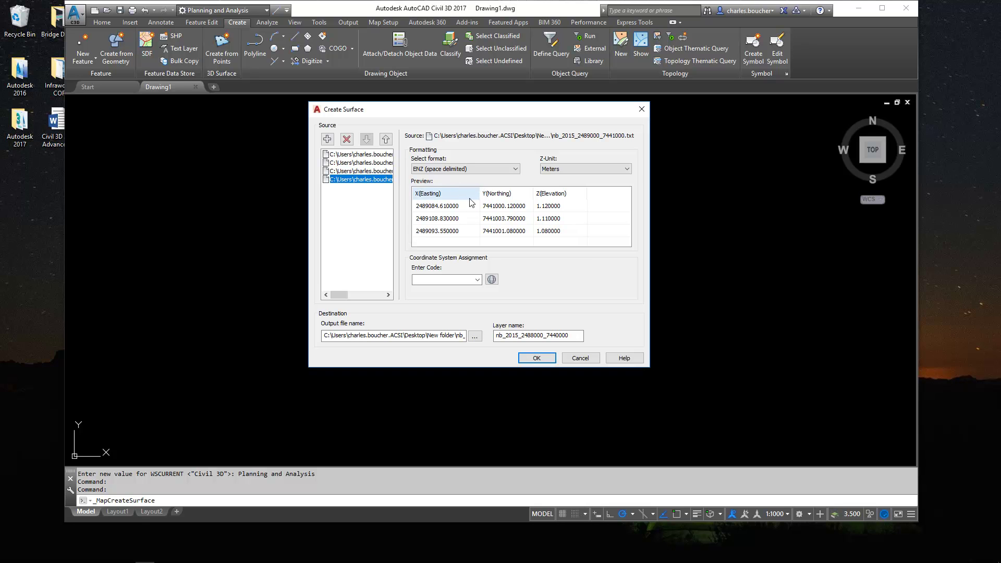
{"action": "left_click", "coordinate": [465, 169]}
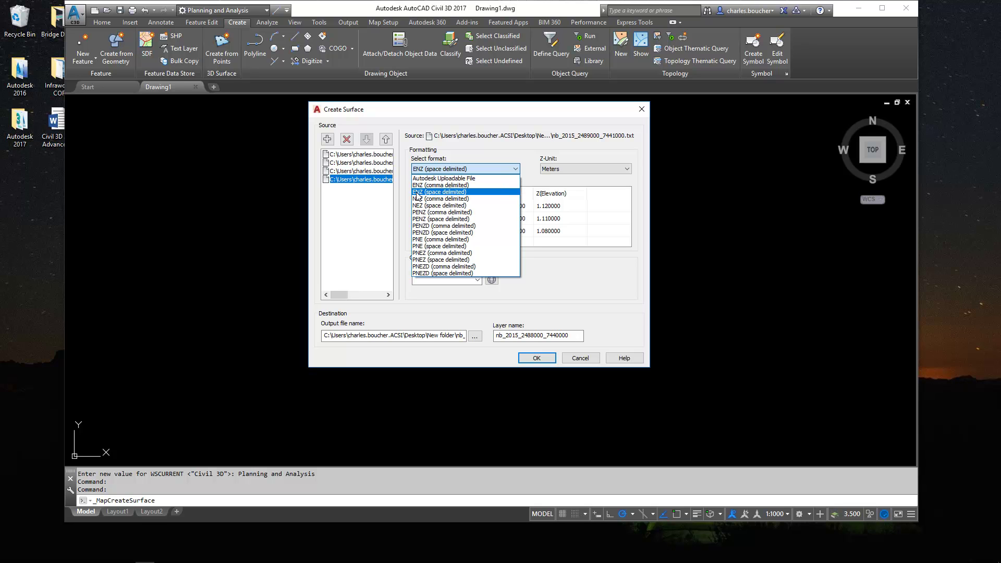
{"action": "left_click", "coordinate": [436, 193]}
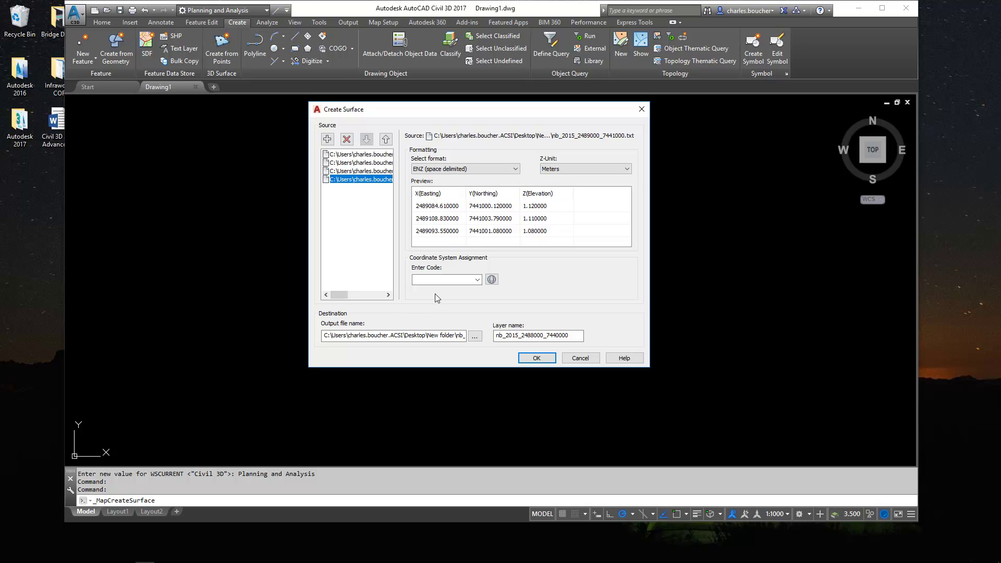
- Assign the CANST-NB83-CSRS coordinate system from the Coordinate System Library
{"action": "left_click", "coordinate": [491, 280]}
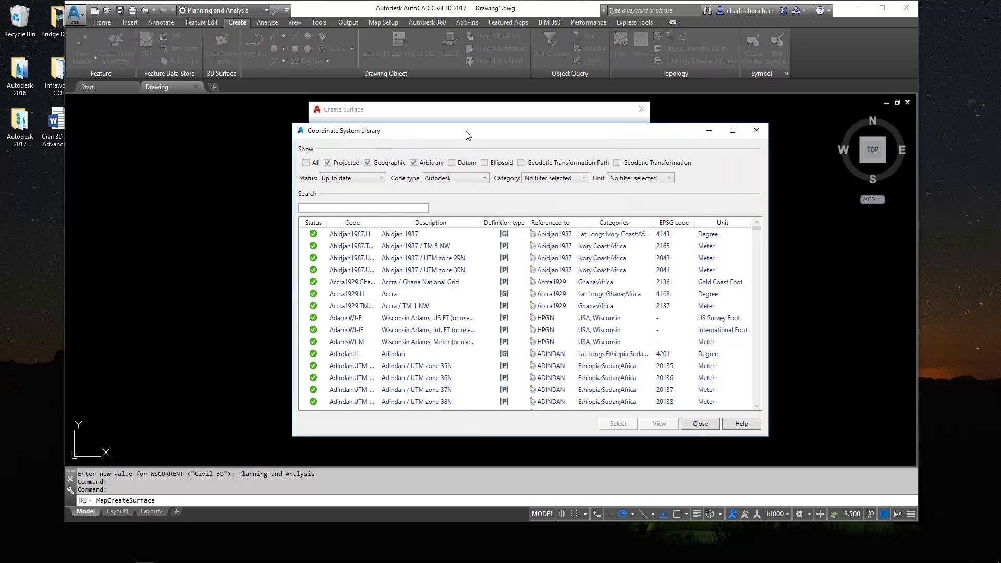
{"action": "left_click_drag", "start_coordinate": [466, 135], "coordinate": [496, 139]}
{"action": "left_click", "coordinate": [373, 207]}
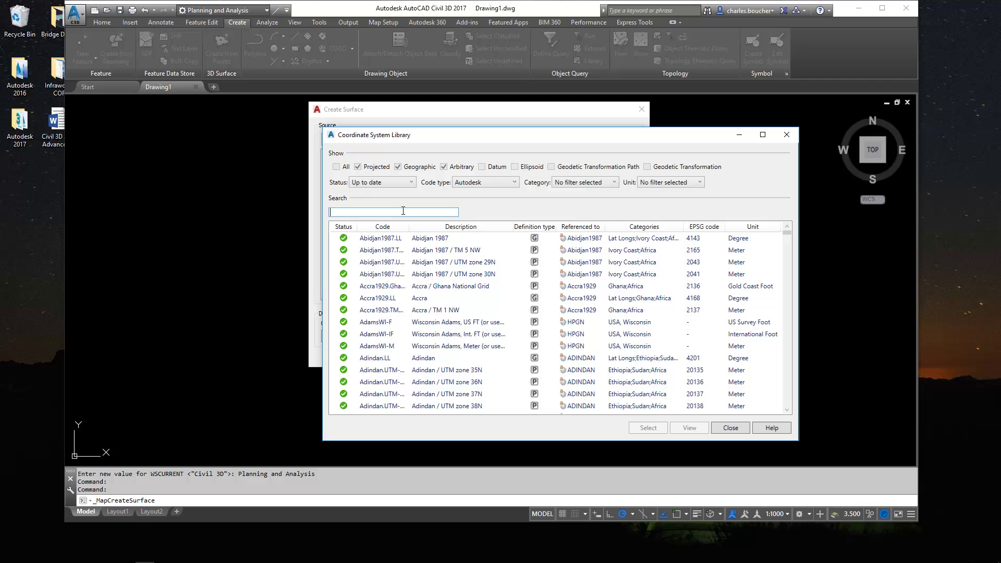
{"action": "type", "text": "csrs"}
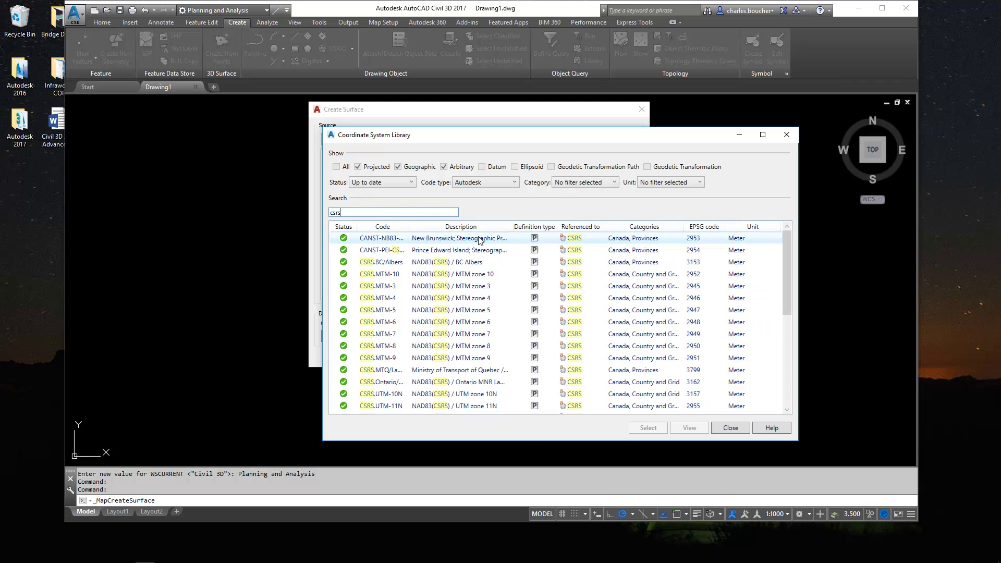
{"action": "left_click", "coordinate": [527, 238]}
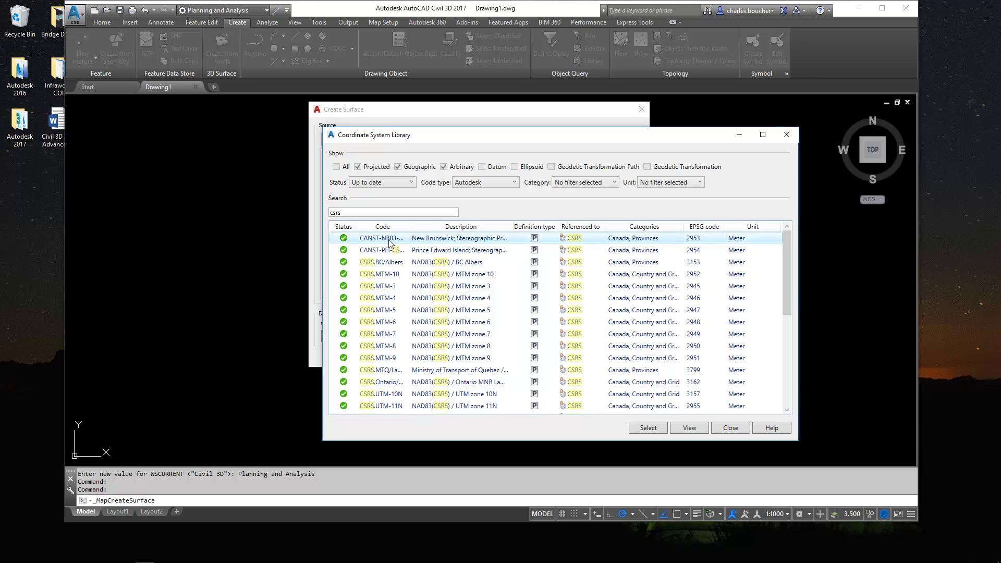
{"action": "left_click", "coordinate": [649, 427]}
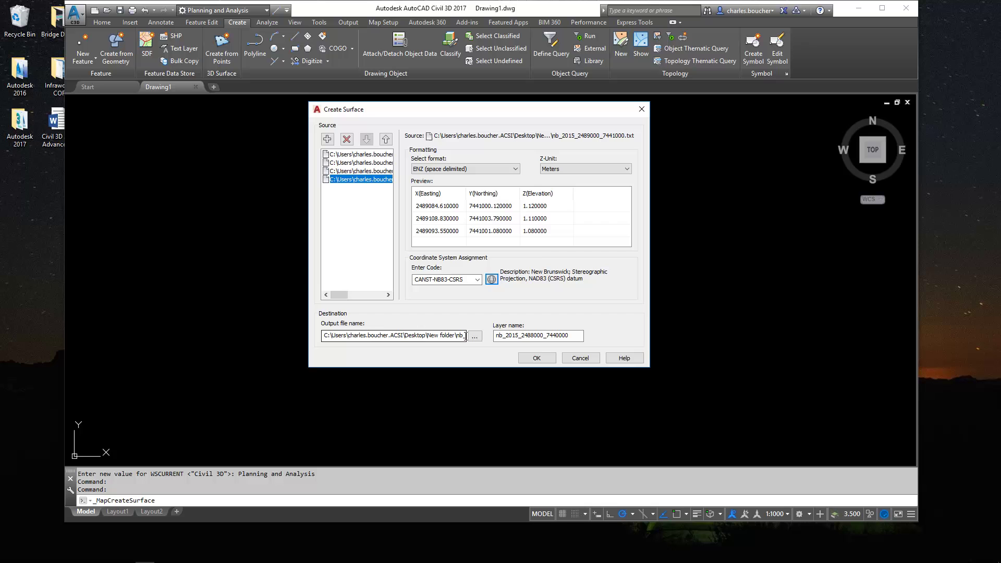
- Save the raster as Fredericton Grid Surface.tif in Desktop\New folder, create it, and zoom extents
{"action": "left_click", "coordinate": [474, 336]}
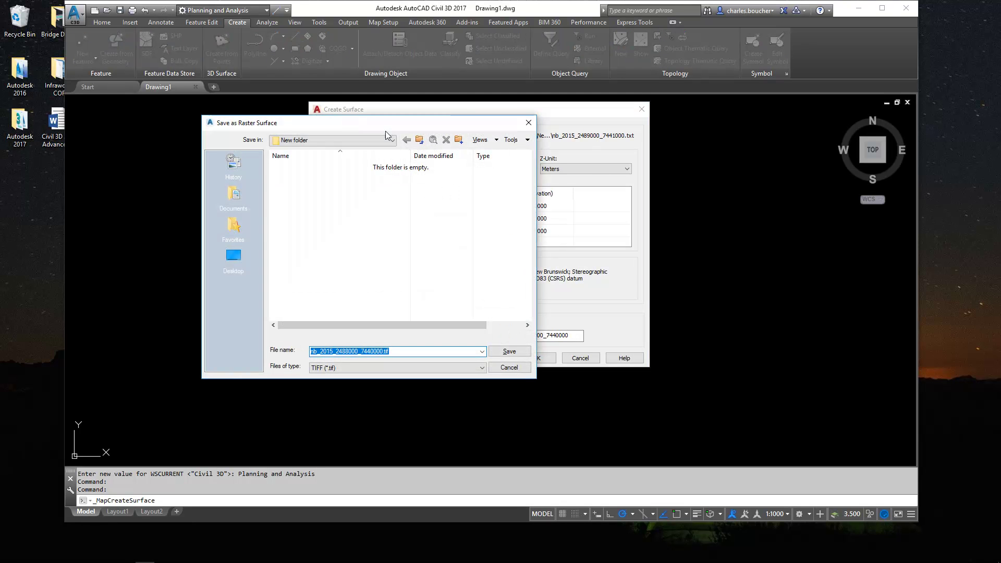
{"action": "left_click", "coordinate": [233, 256]}
{"action": "double_click", "coordinate": [295, 266]}
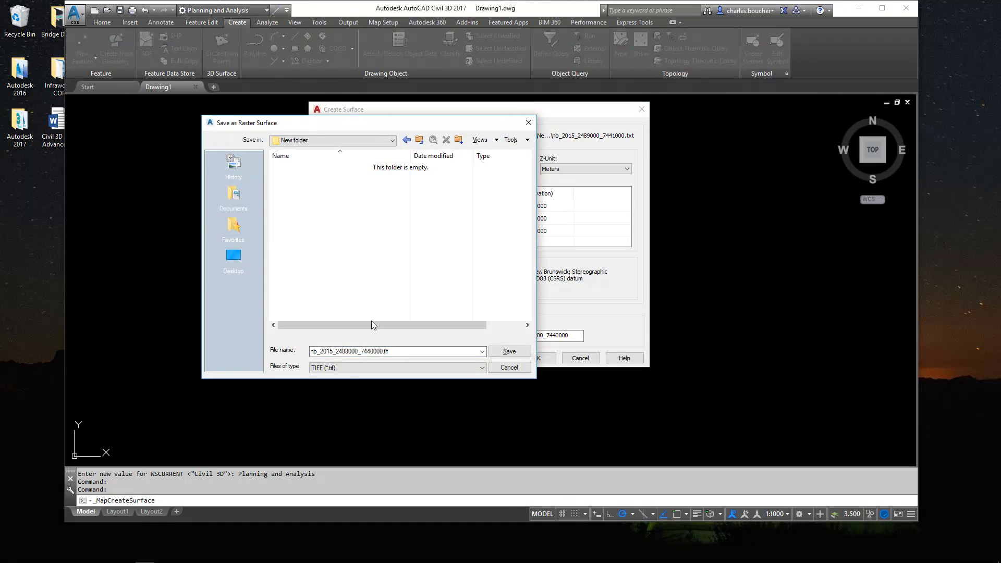
{"action": "double_click", "coordinate": [386, 352]}
{"action": "left_click_drag", "start_coordinate": [384, 352], "coordinate": [307, 356]}
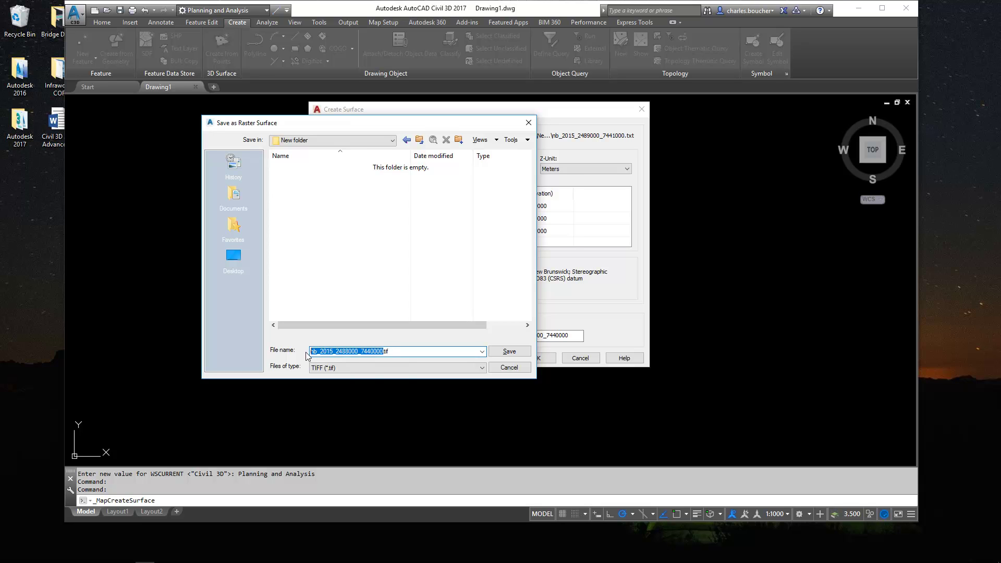
{"action": "type", "text": "Frede"}
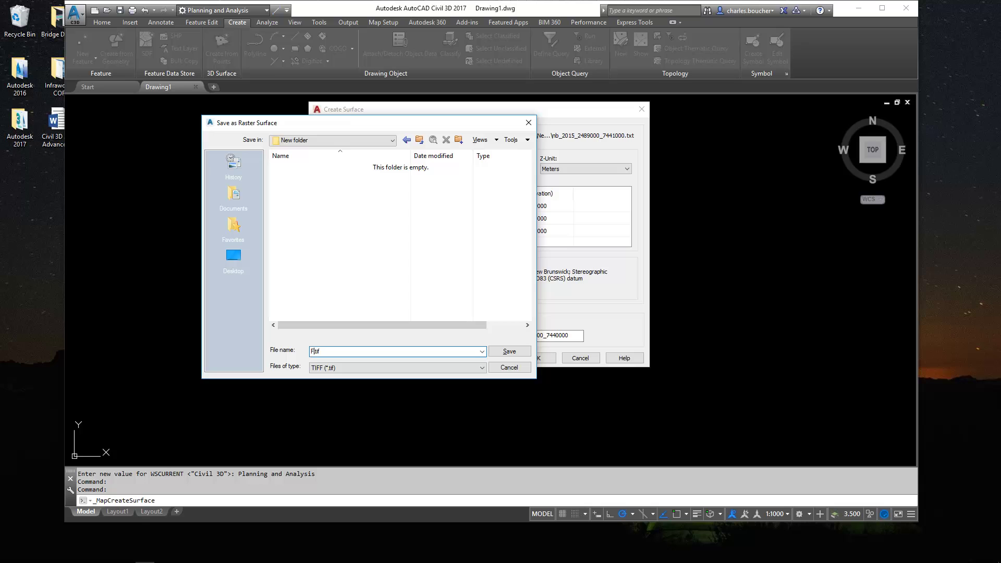
{"action": "type", "text": "ricton Grid Surfaee"}
{"action": "left_click", "coordinate": [518, 350]}
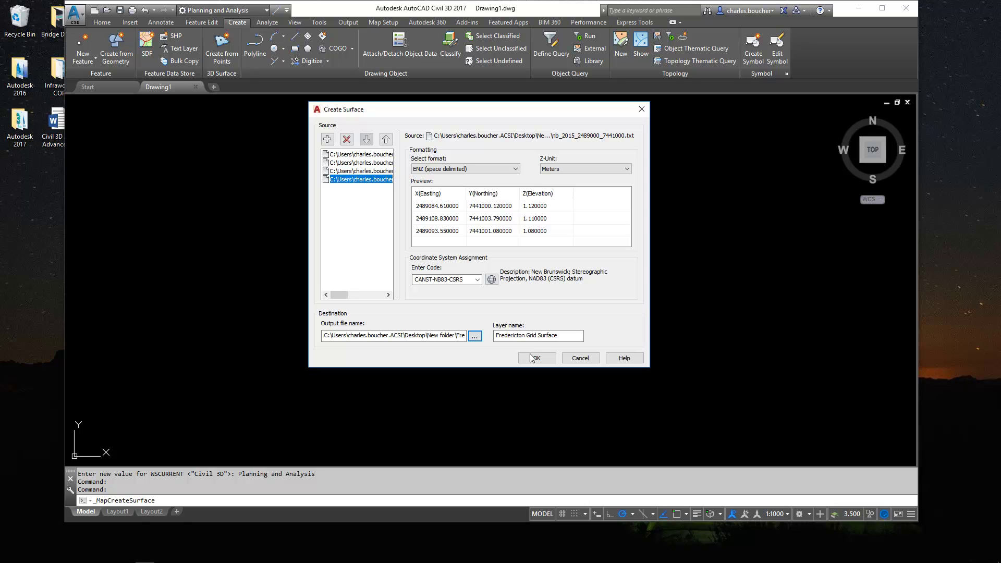
{"action": "left_click", "coordinate": [535, 358]}
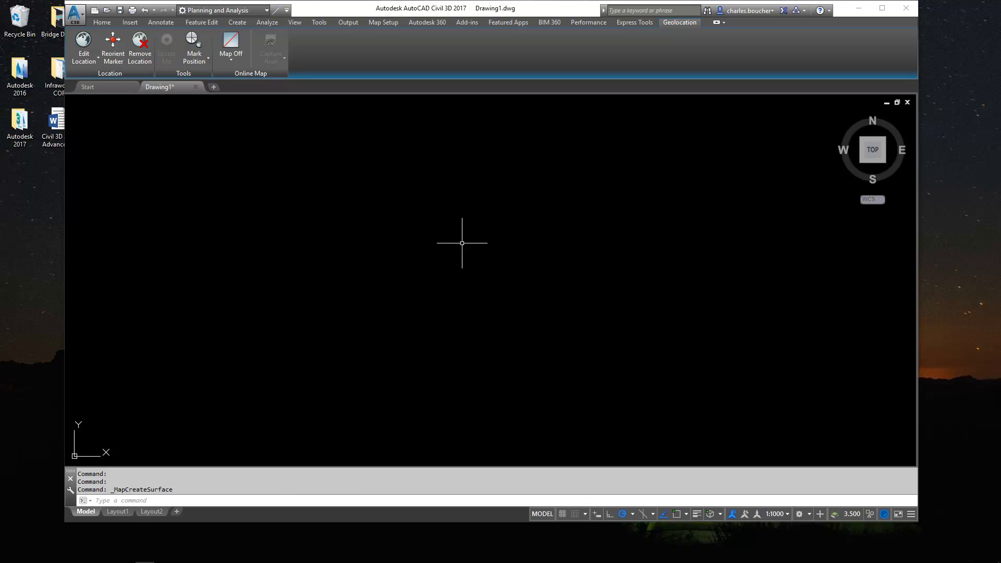
{"action": "middle_click", "coordinate": [463, 242]}
{"action": "middle_click", "coordinate": [463, 242]}
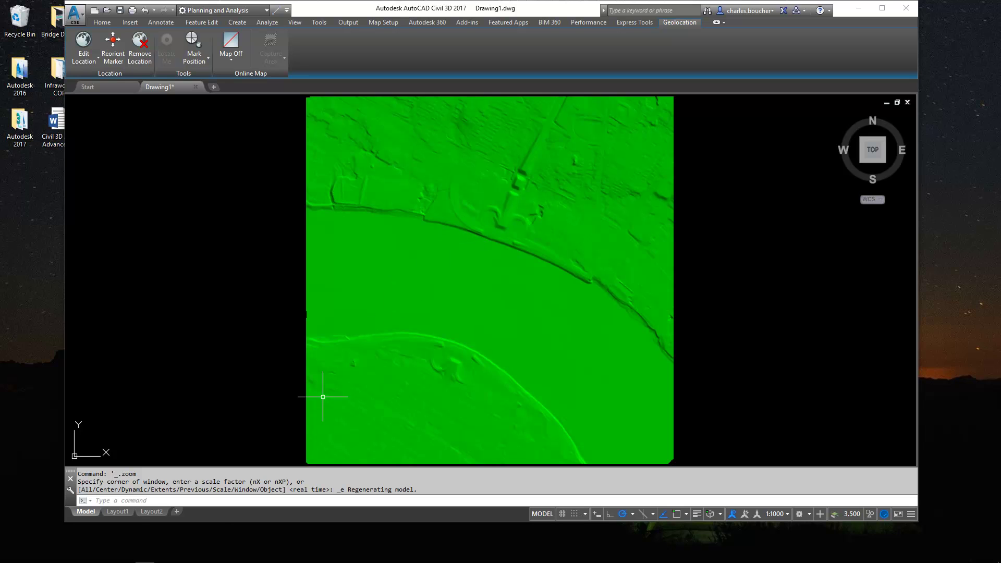
- Open the output folder and select Fredericton Grid Surface.tif
{"action": "mouse_move", "coordinate": [160, 560]}
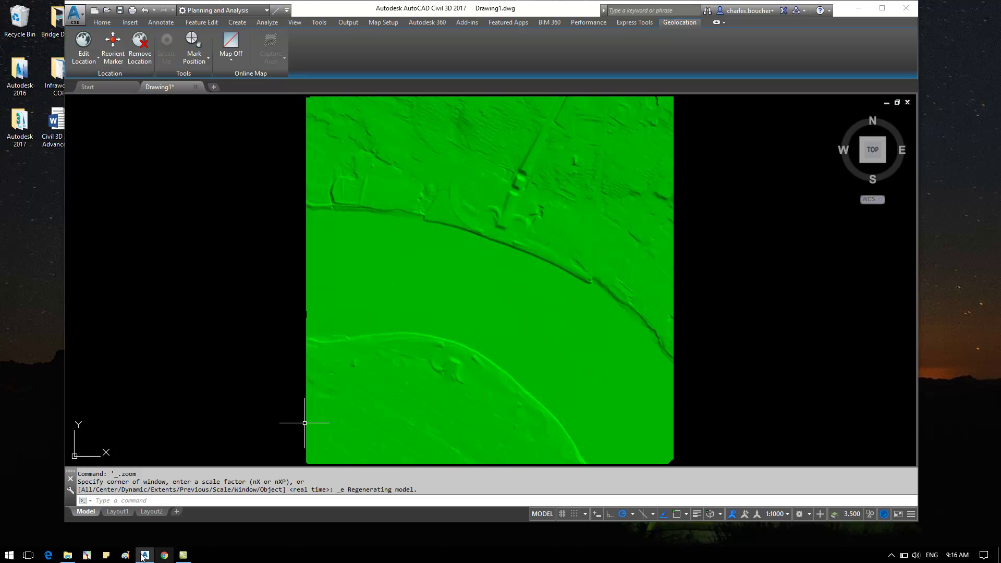
{"action": "left_click", "coordinate": [68, 555]}
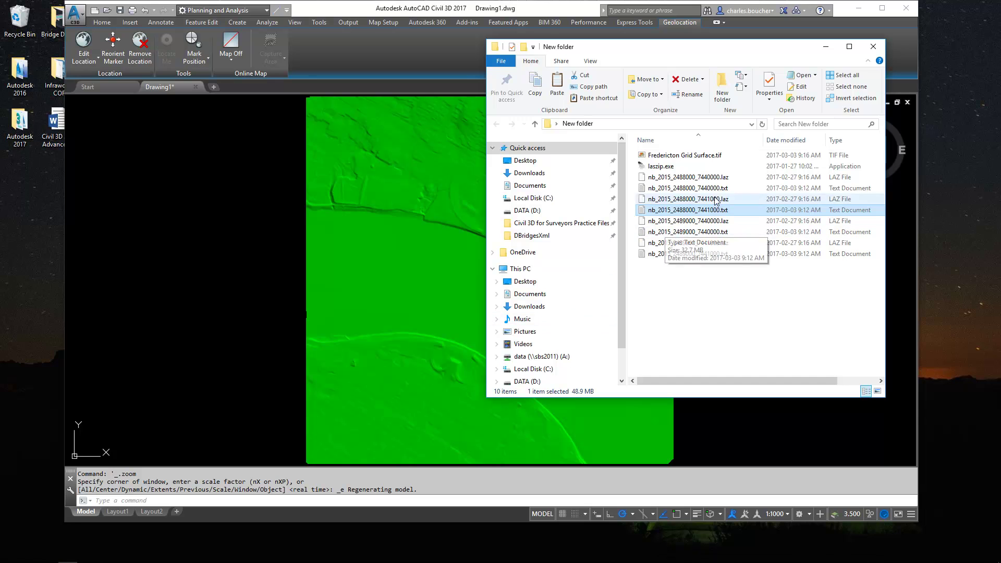
{"action": "left_click_drag", "start_coordinate": [733, 45], "coordinate": [644, 56]}
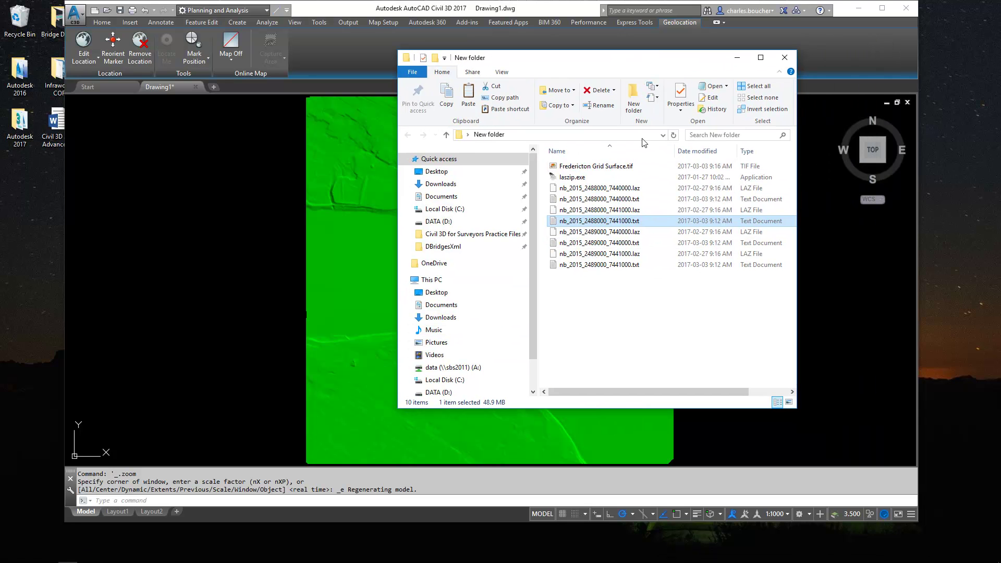
{"action": "left_click", "coordinate": [625, 170]}
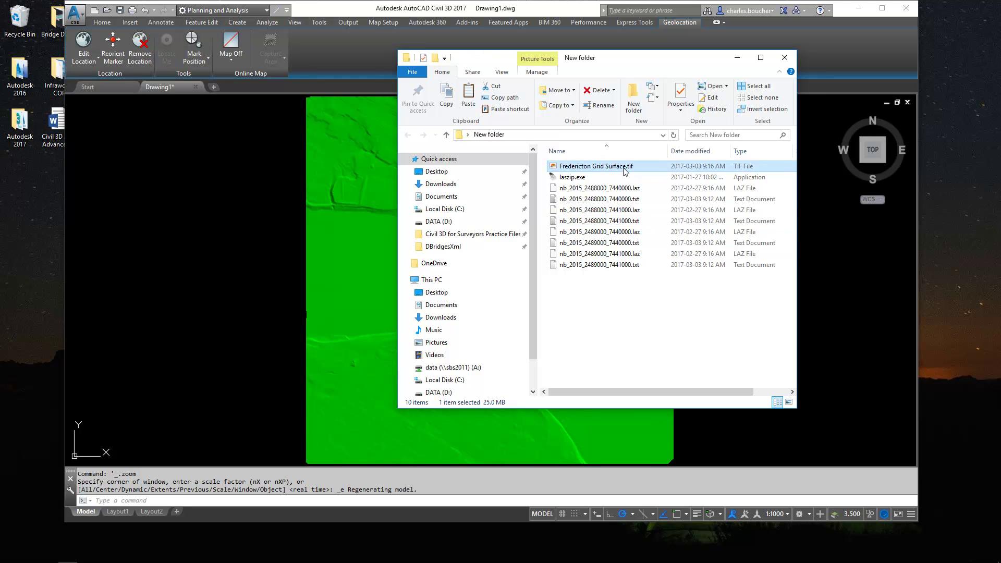
- Reposition the window and narrow the Name column to reveal the 25.0 MB size
{"action": "left_click_drag", "start_coordinate": [588, 55], "coordinate": [689, 60]}
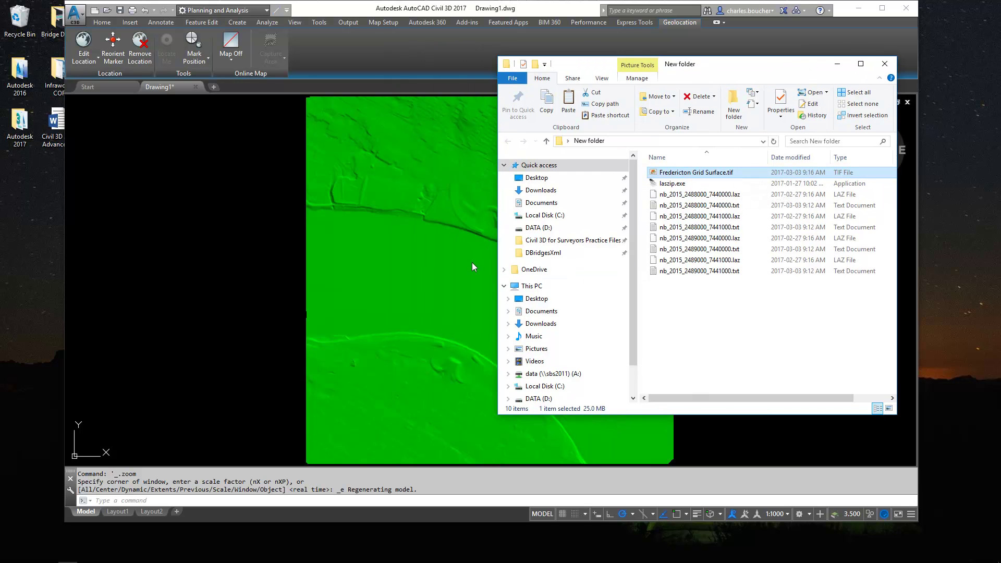
{"action": "left_click_drag", "start_coordinate": [688, 64], "coordinate": [708, 62]}
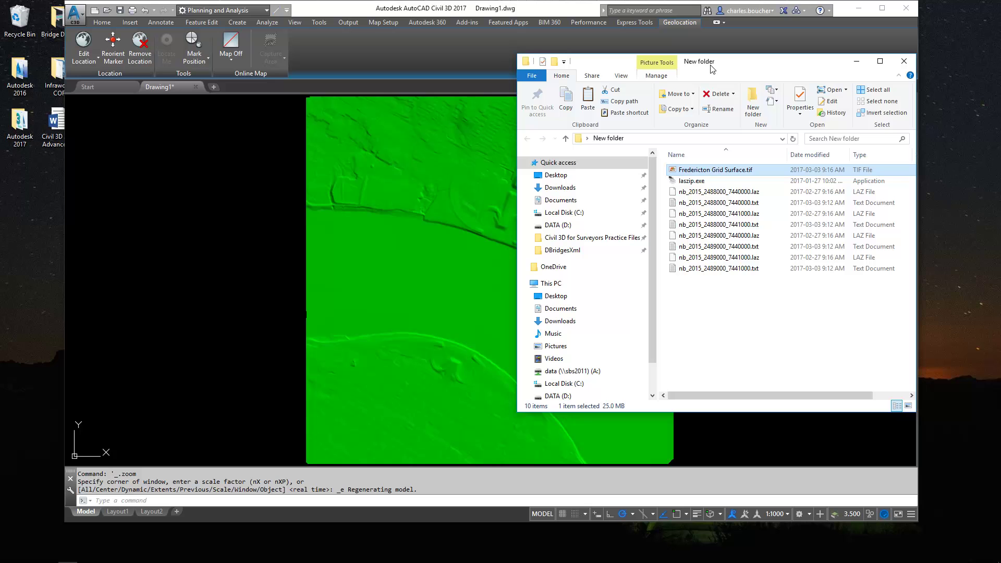
{"action": "left_click_drag", "start_coordinate": [768, 66], "coordinate": [689, 70]}
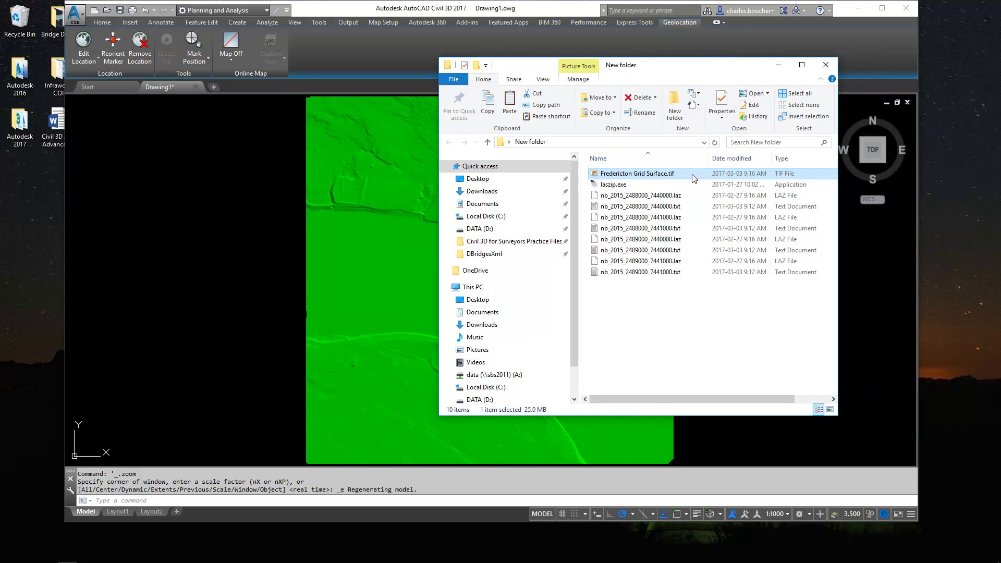
{"action": "left_click_drag", "start_coordinate": [709, 160], "coordinate": [717, 158]}
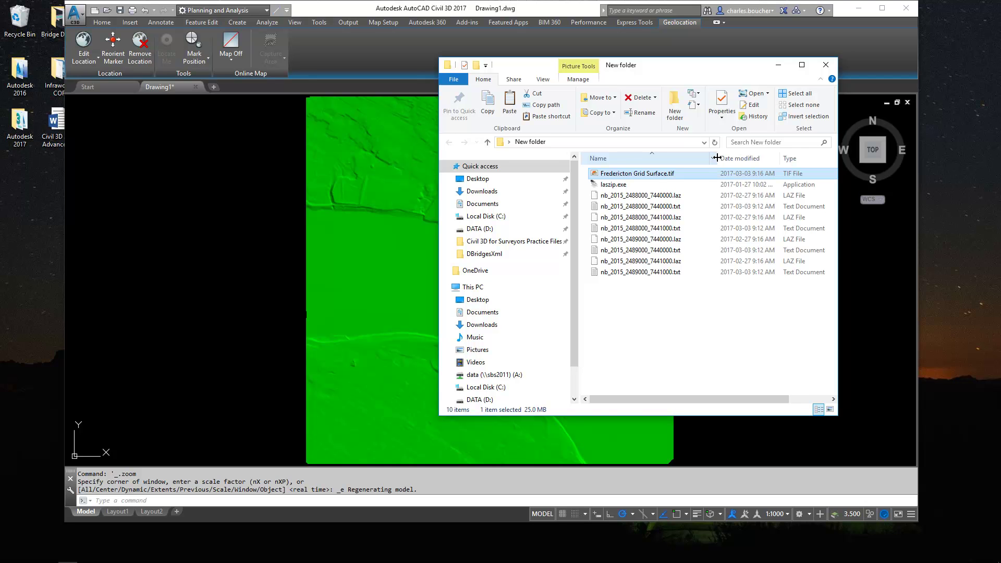
{"action": "left_click_drag", "start_coordinate": [717, 157], "coordinate": [696, 159]}
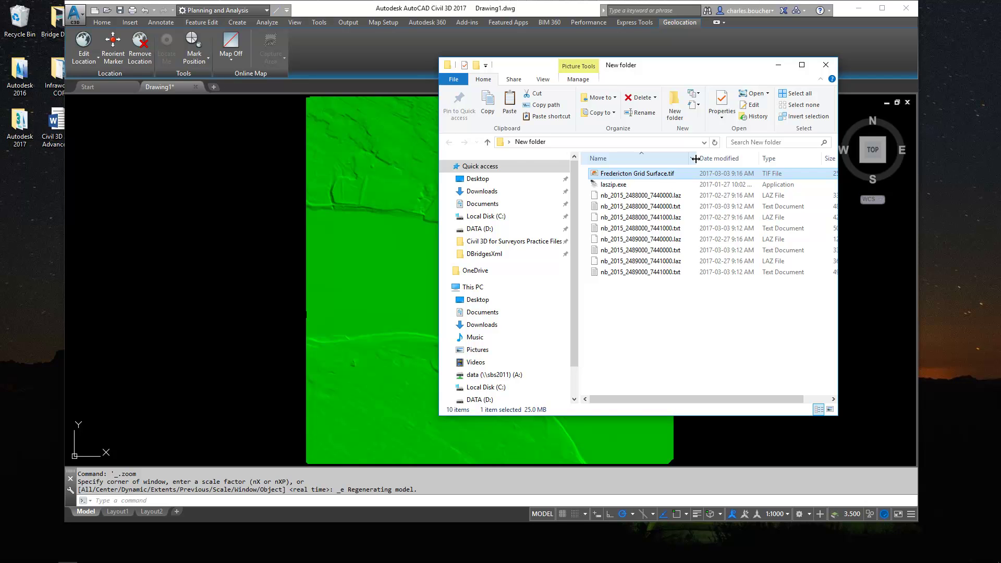
{"action": "left_click_drag", "start_coordinate": [670, 66], "coordinate": [741, 50]}
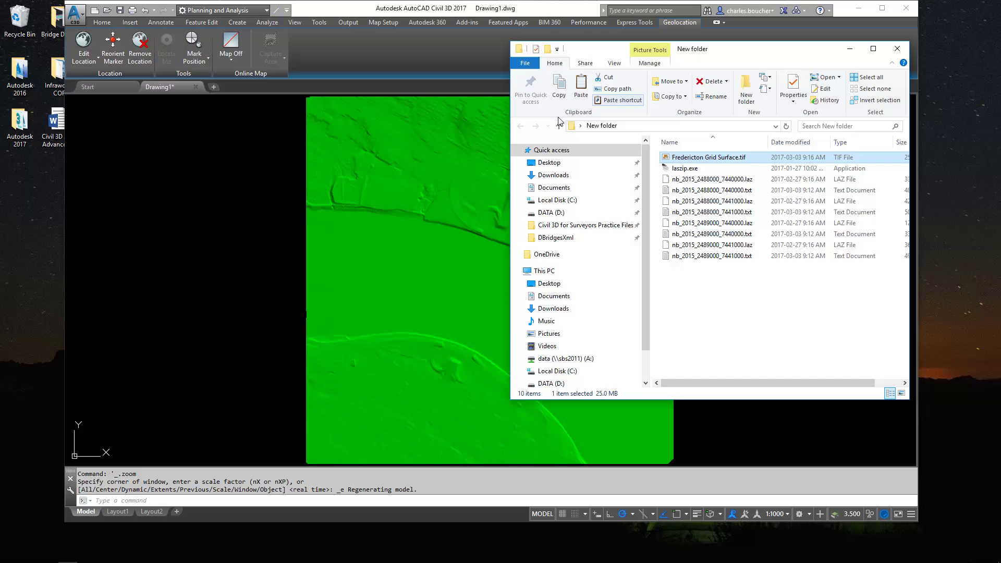
- In the Planning and Analysis workspace, apply a default Surface Hillshade to the LiDAR surface
{"action": "left_click", "coordinate": [271, 234]}
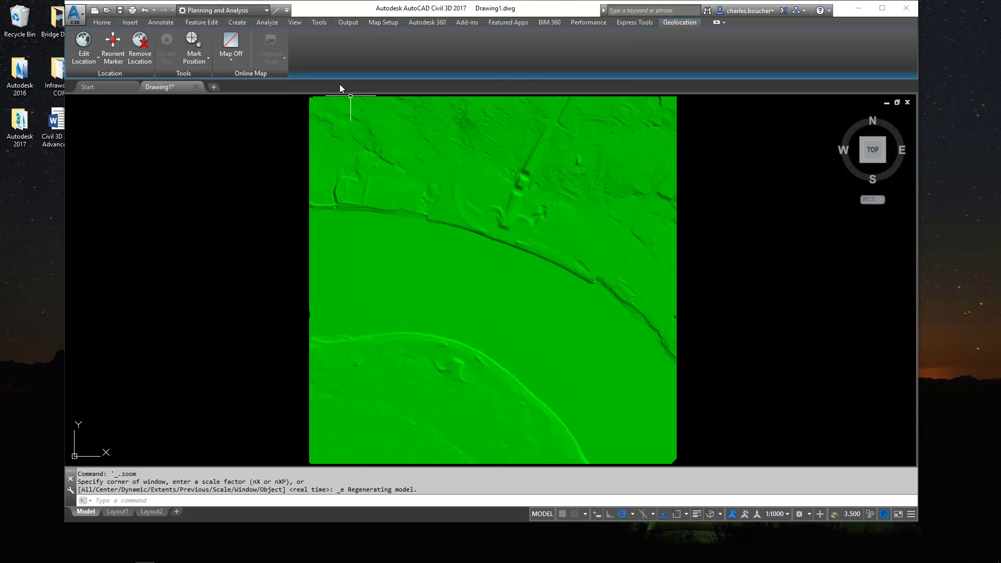
{"action": "left_click", "coordinate": [225, 9]}
{"action": "left_click", "coordinate": [228, 56]}
{"action": "left_click", "coordinate": [266, 22]}
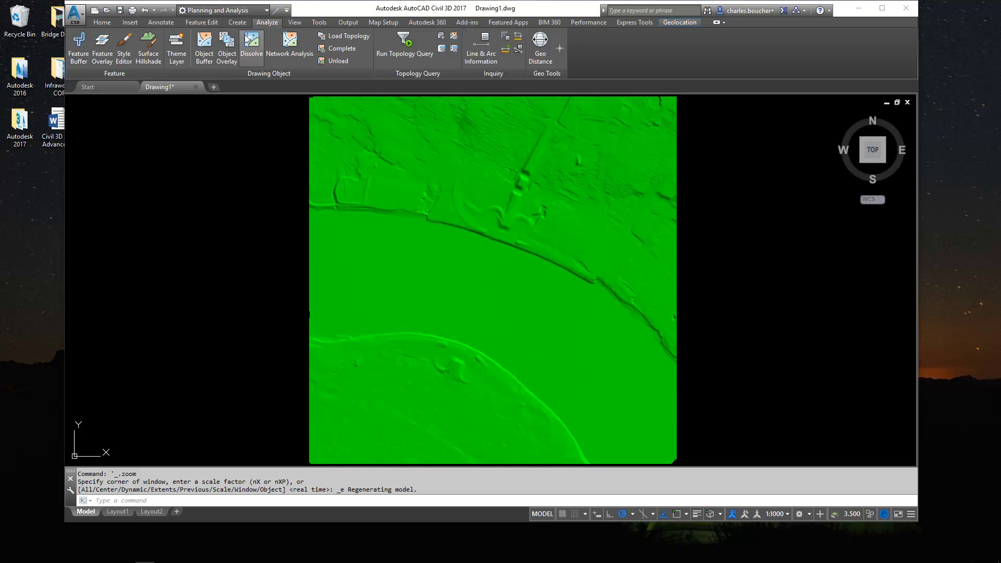
{"action": "left_click", "coordinate": [154, 56]}
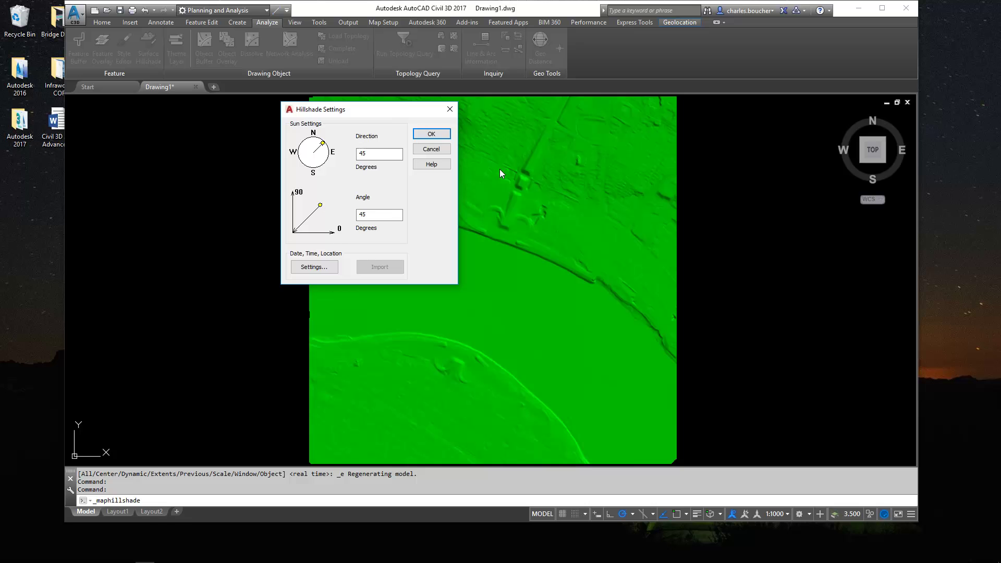
{"action": "left_click_drag", "start_coordinate": [432, 109], "coordinate": [335, 111]}
{"action": "left_click", "coordinate": [333, 135]}
{"action": "scroll", "coordinate": [554, 178], "scroll_direction": "up", "scroll_amount": 4}
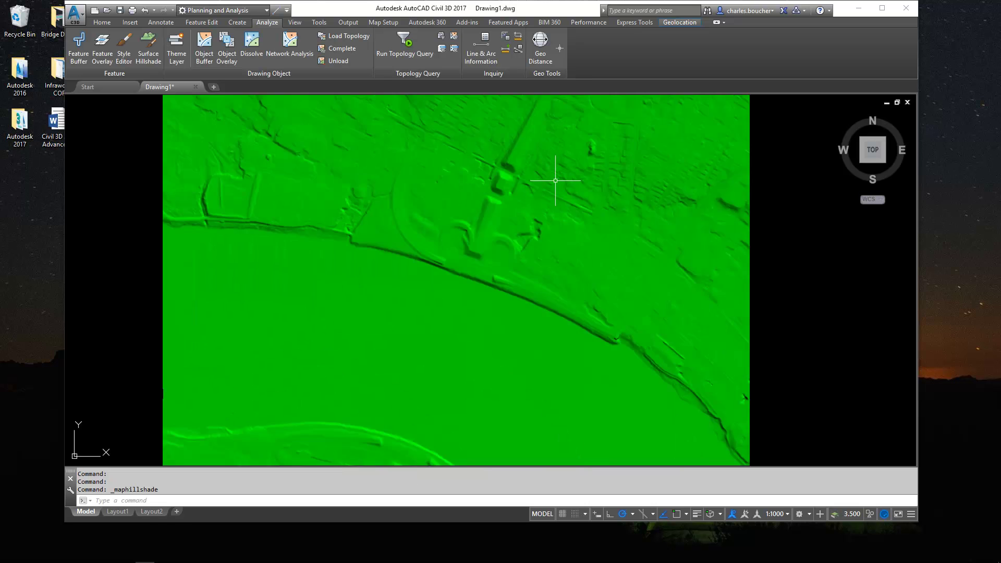
{"action": "middle_click_drag", "start_coordinate": [530, 172], "coordinate": [521, 224]}
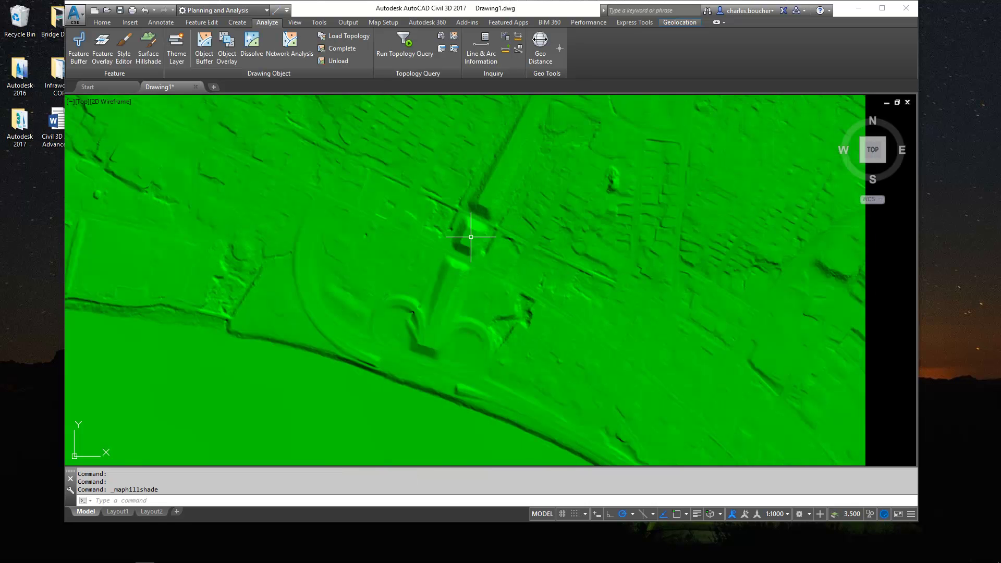
- Re-run the hillshade with the sun direction swung to about 320 degrees
{"action": "left_click", "coordinate": [148, 49]}
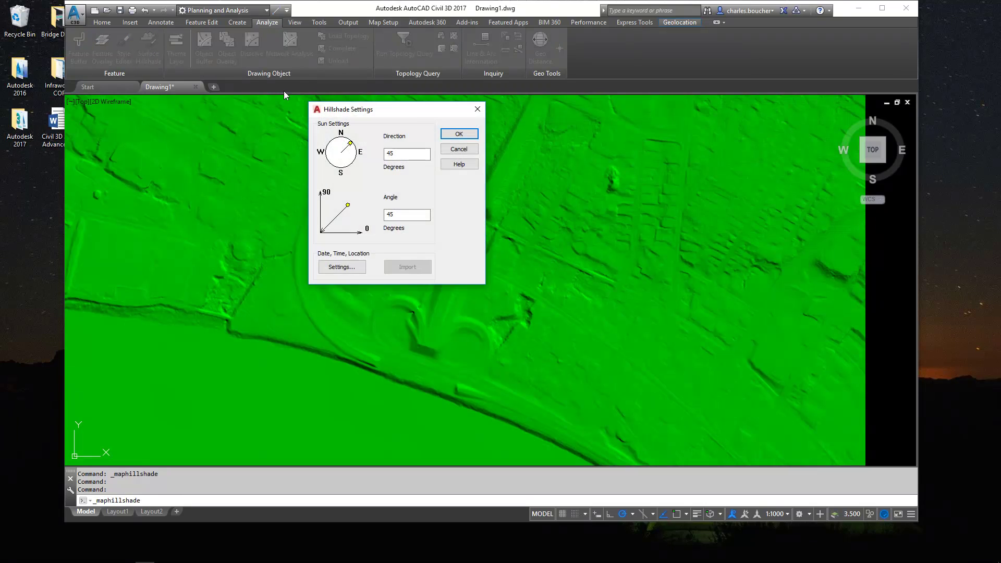
{"action": "left_click", "coordinate": [255, 141]}
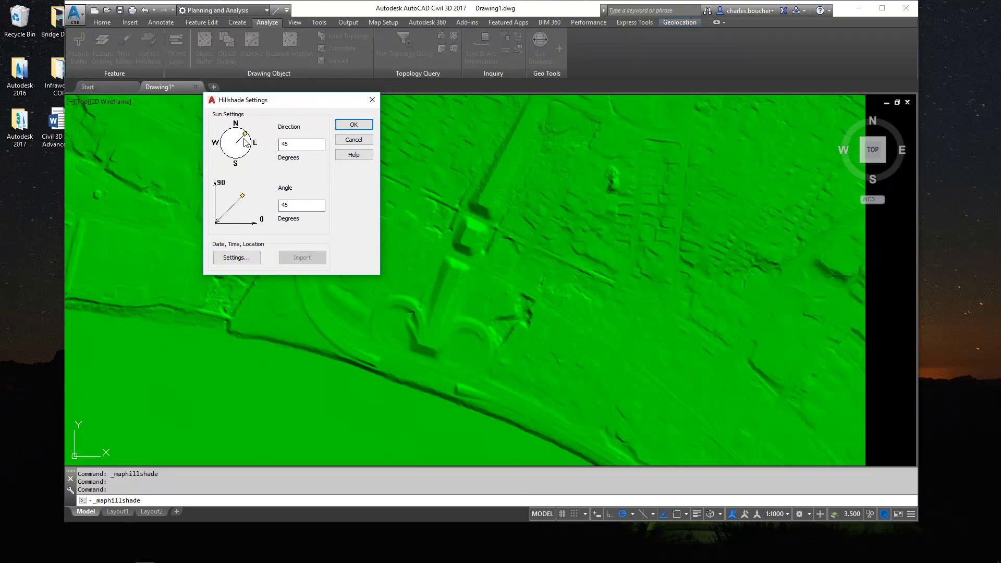
{"action": "left_click", "coordinate": [232, 134]}
{"action": "mouse_move", "coordinate": [232, 134]}
{"action": "left_mouse_down"}
{"action": "mouse_move", "coordinate": [240, 130]}
{"action": "mouse_move", "coordinate": [227, 133]}
{"action": "left_mouse_up"}
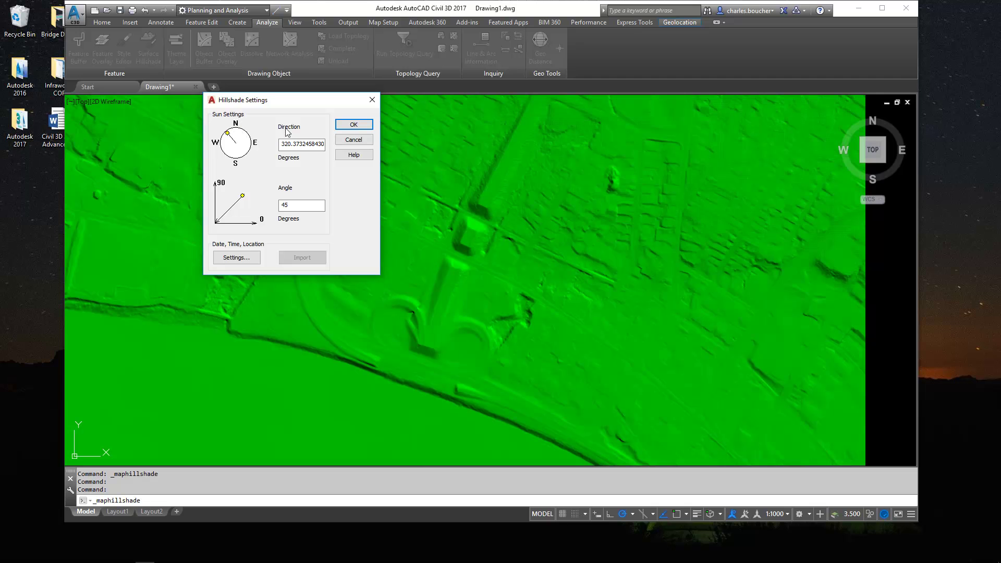
{"action": "left_click", "coordinate": [350, 125]}
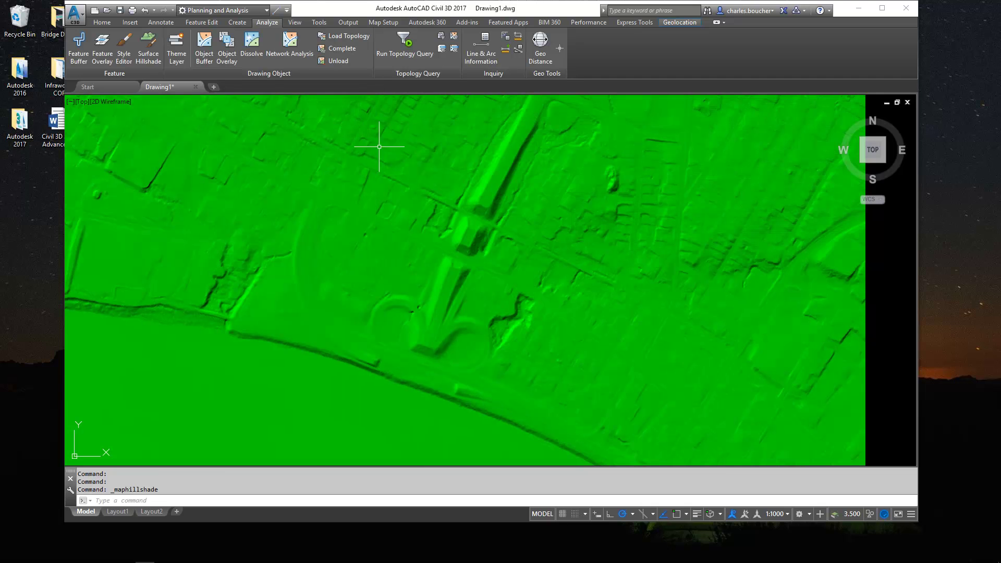
{"action": "middle_click_drag", "start_coordinate": [402, 201], "coordinate": [472, 206]}
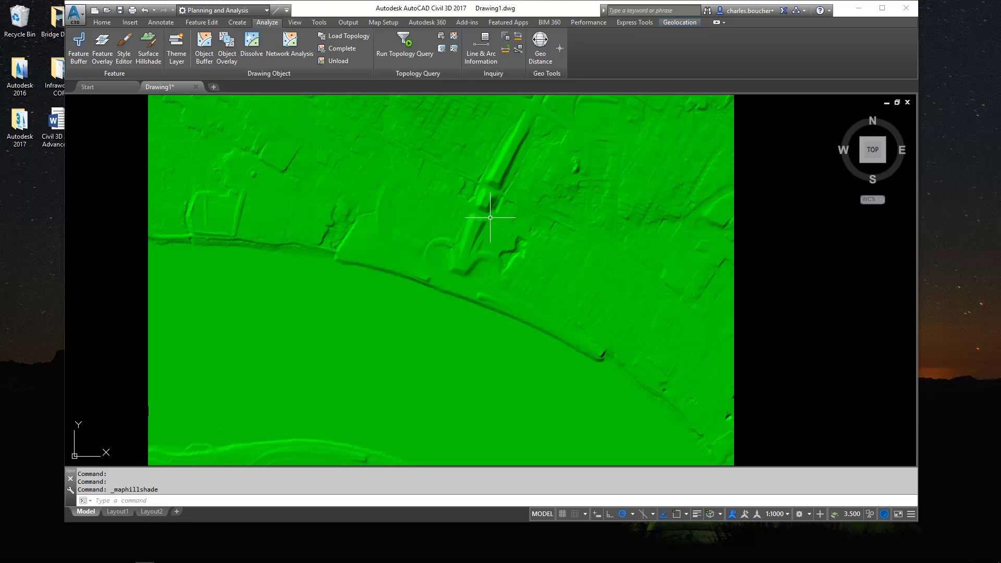
{"action": "middle_click_drag", "start_coordinate": [414, 271], "coordinate": [411, 215]}
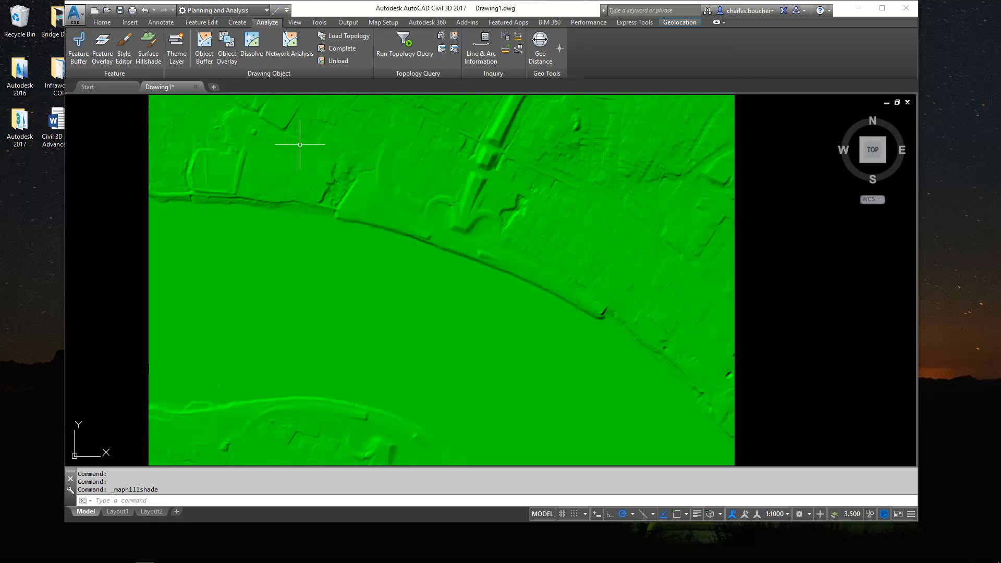
- Theme the Fredericton Grid Surface raster by height using the USGS National Map palette, 22 classes
{"action": "left_click", "coordinate": [124, 54]}
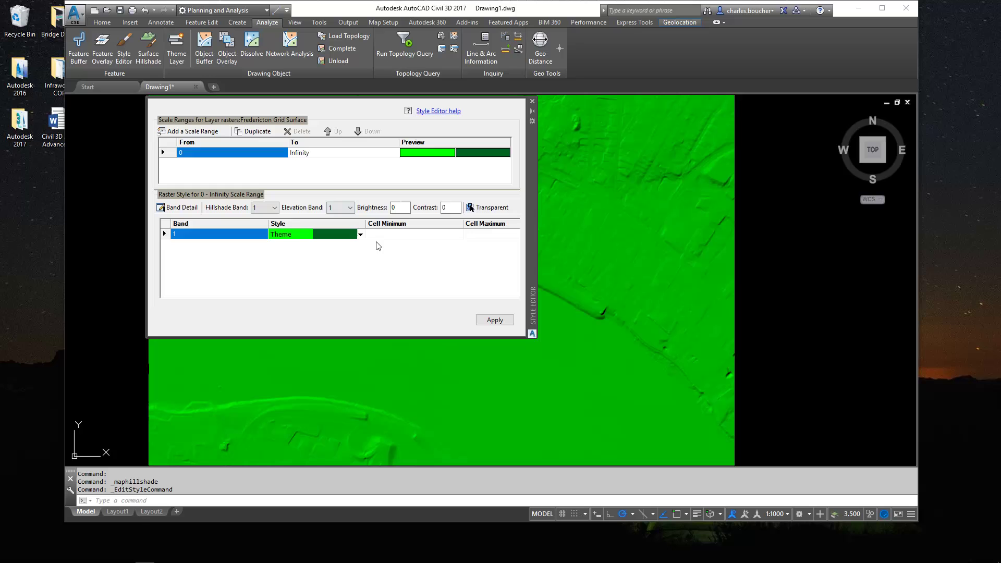
{"action": "left_click", "coordinate": [360, 235]}
{"action": "left_click", "coordinate": [360, 234]}
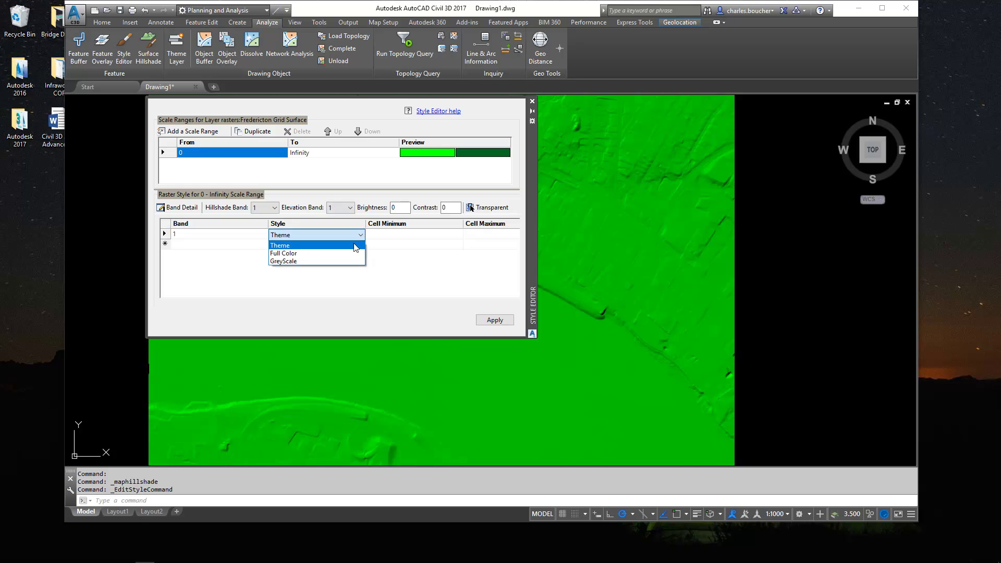
{"action": "left_click", "coordinate": [310, 248]}
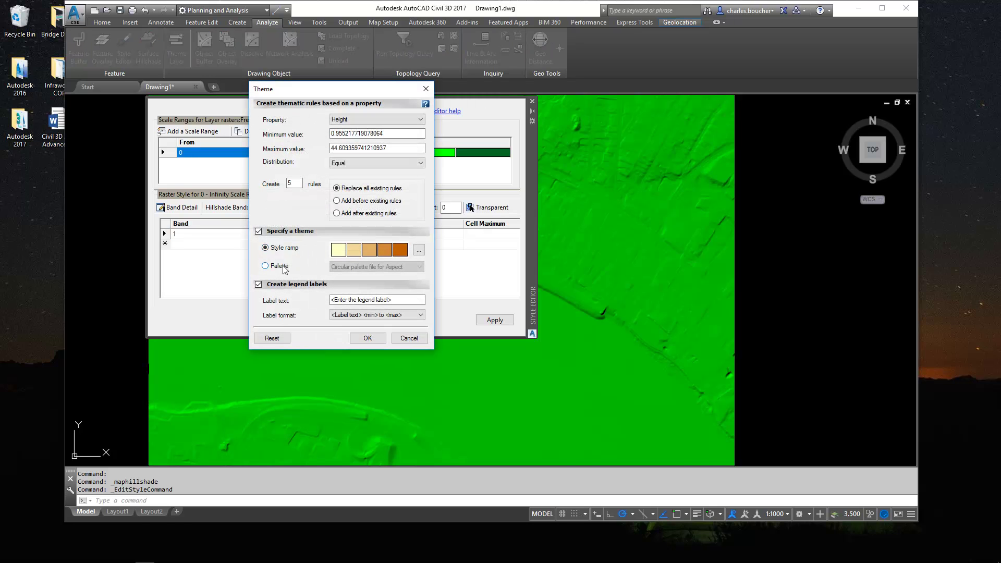
{"action": "left_click", "coordinate": [280, 266]}
{"action": "left_click", "coordinate": [389, 267]}
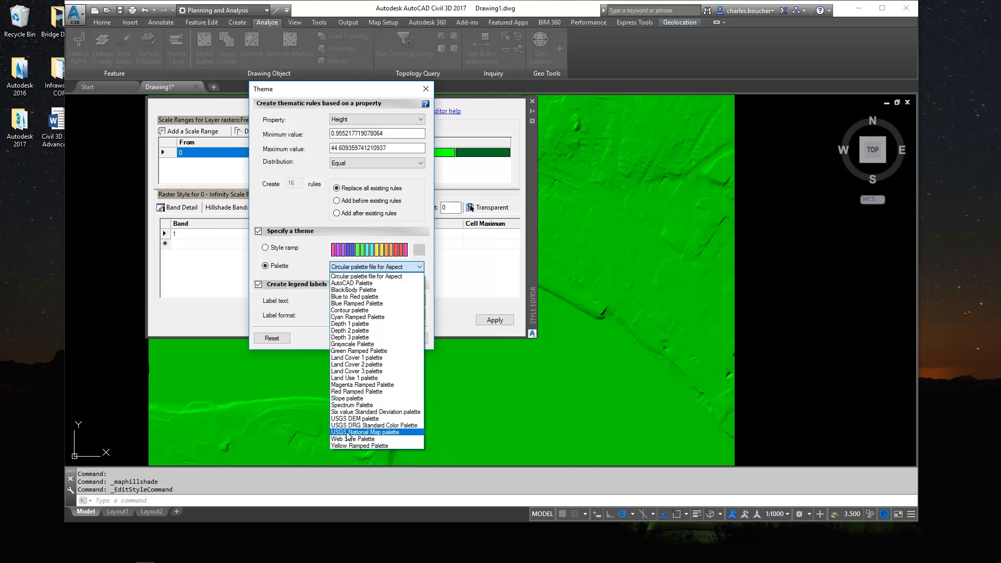
{"action": "left_click", "coordinate": [380, 434]}
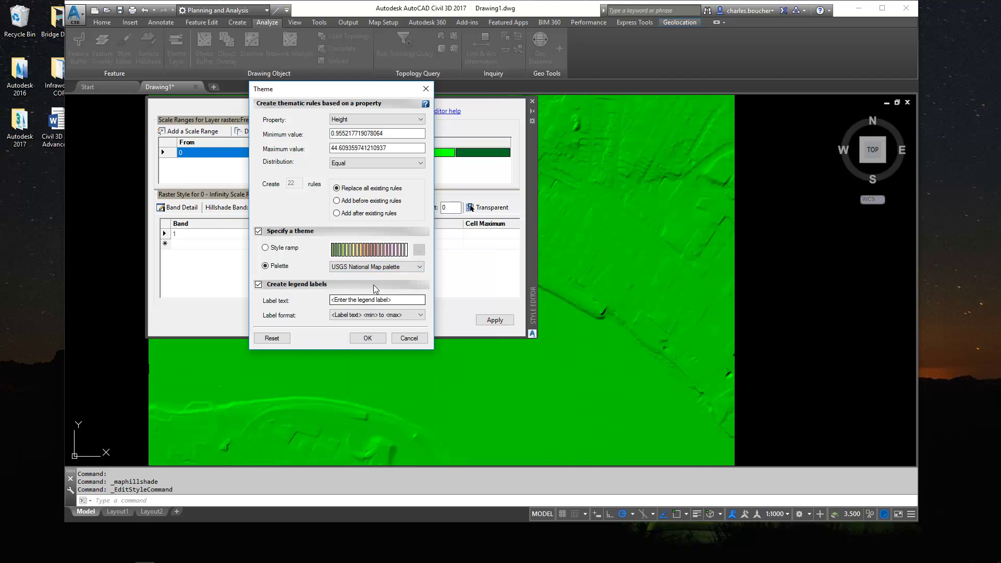
{"action": "left_click", "coordinate": [367, 339]}
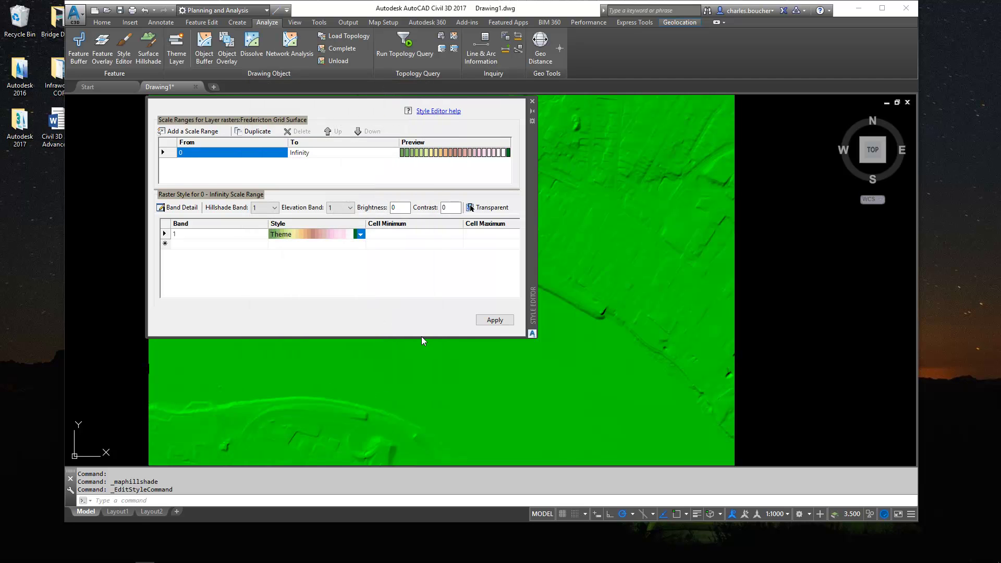
{"action": "left_click", "coordinate": [507, 325]}
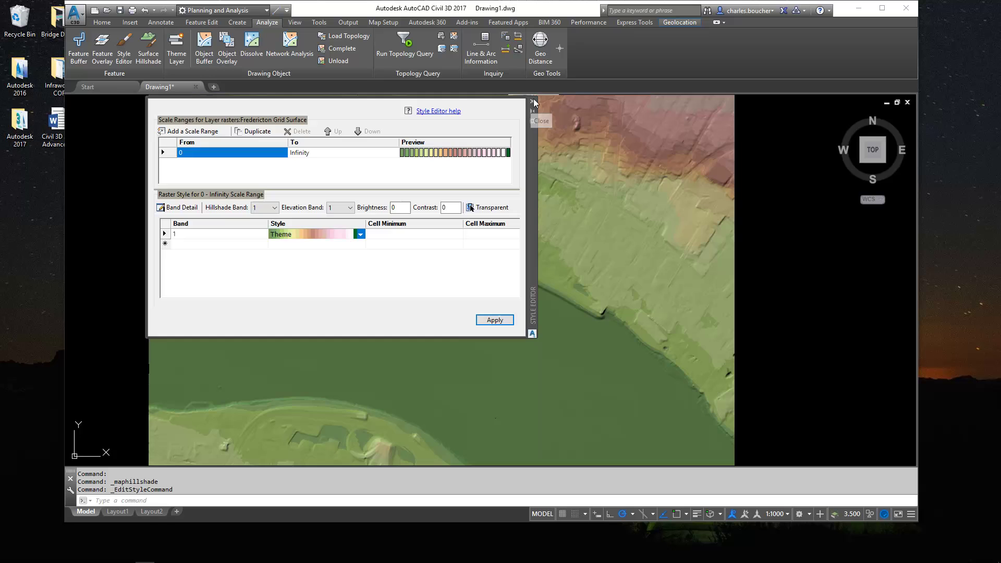
- Close the Style Editor and centre the hillshaded, elevation-tinted surface in the viewport
{"action": "left_click", "coordinate": [532, 102]}
{"action": "middle_click_drag", "start_coordinate": [529, 174], "coordinate": [486, 194]}
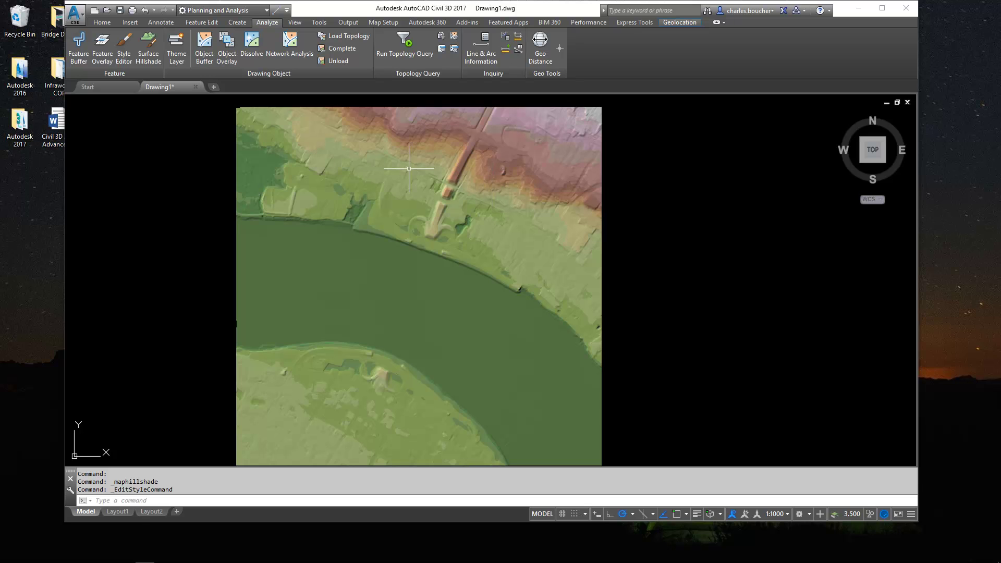
{"action": "middle_click_drag", "start_coordinate": [386, 164], "coordinate": [403, 171]}
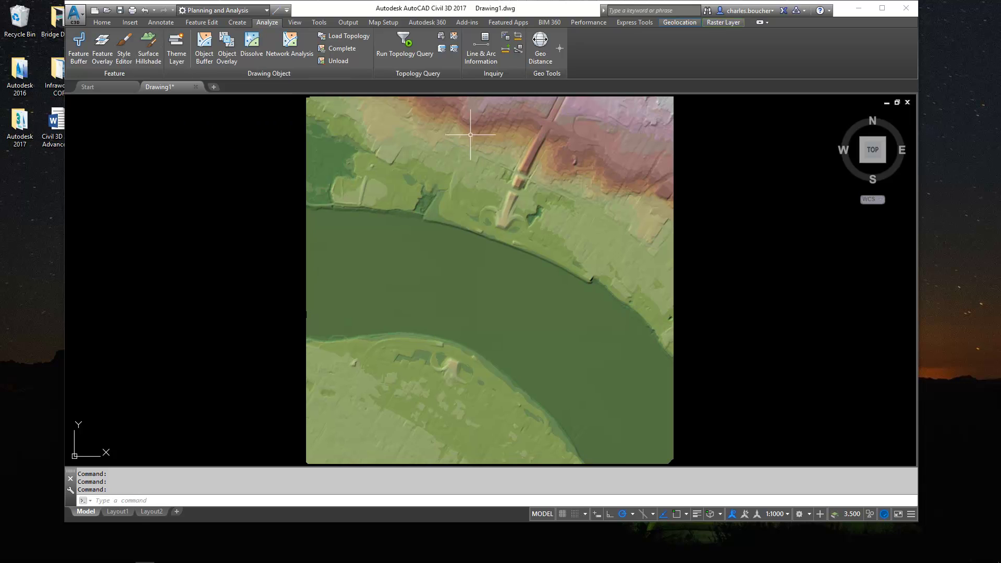
{"action": "left_click", "coordinate": [298, 23]}
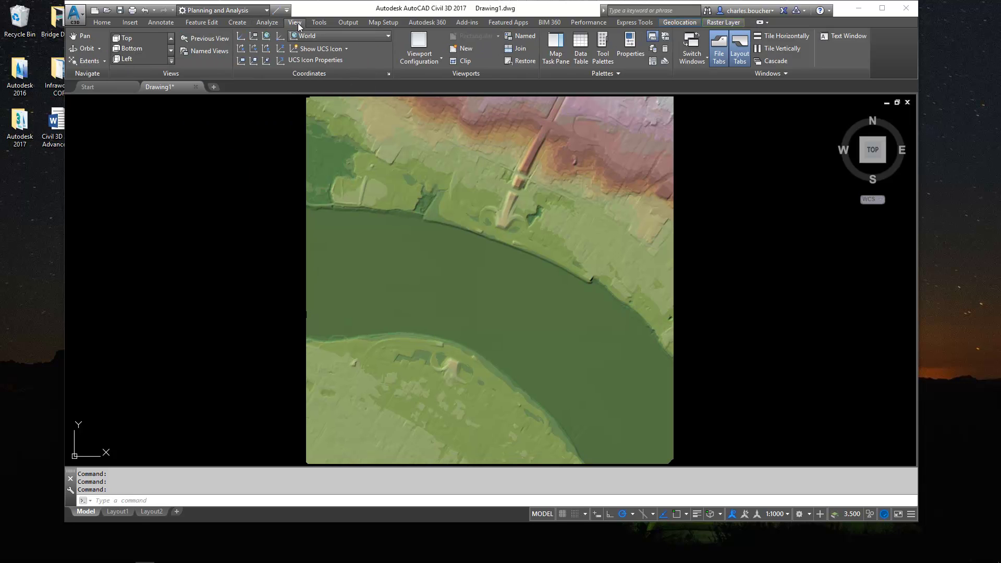
- Create a contour layer from Fredericton Grid Surface with a 1 m interval, major contours every 5
{"action": "left_click", "coordinate": [556, 55]}
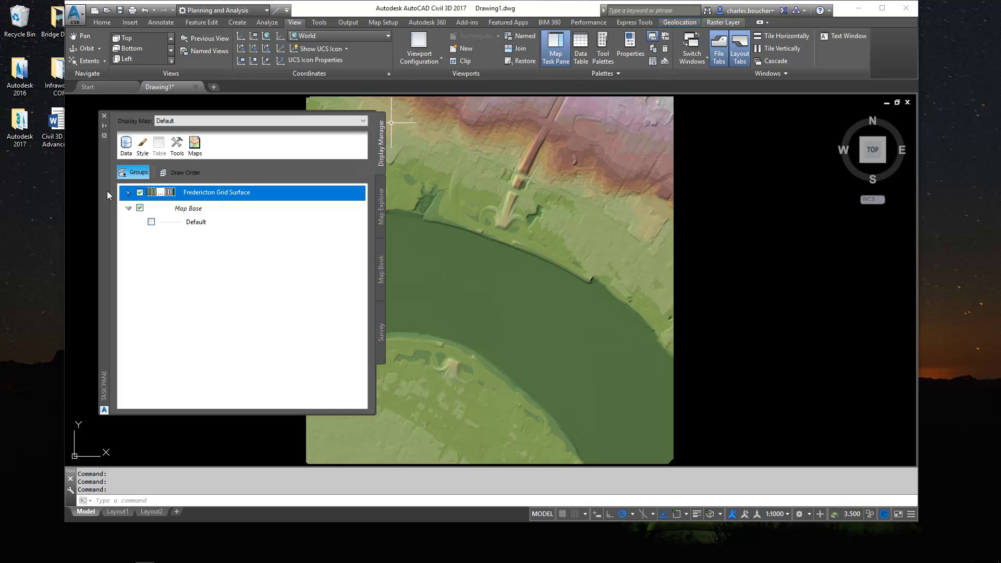
{"action": "right_click", "coordinate": [235, 192]}
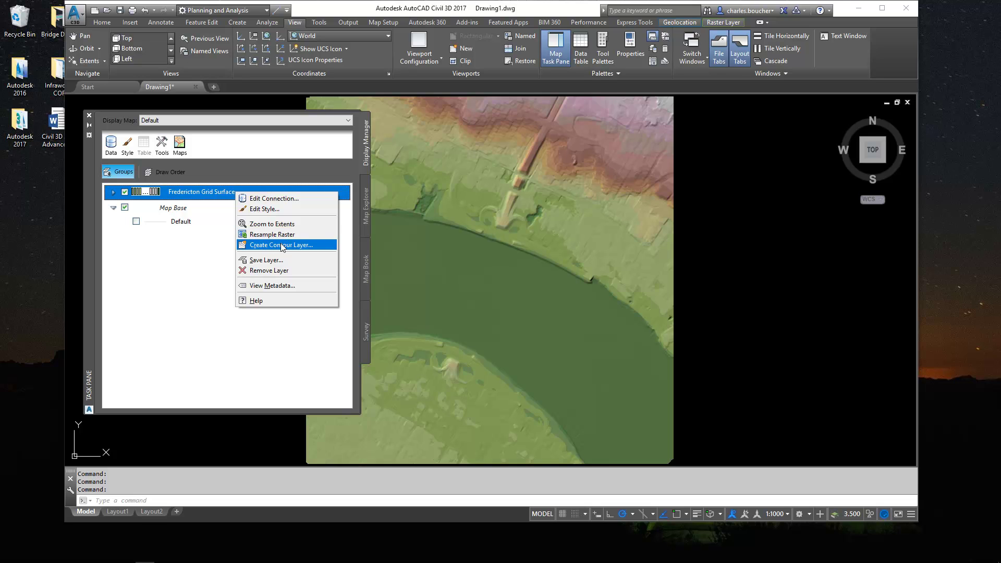
{"action": "left_click", "coordinate": [320, 247]}
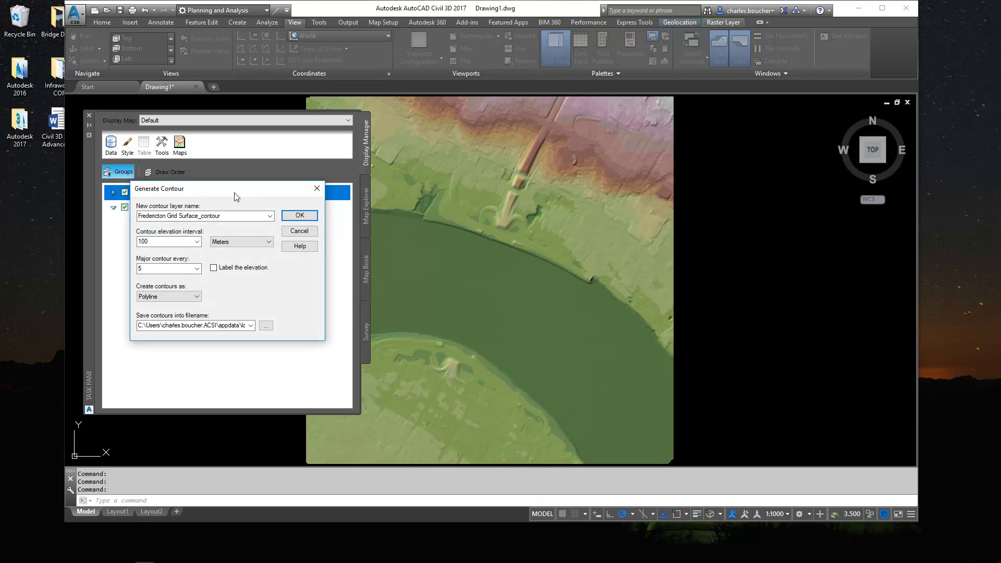
{"action": "left_click_drag", "start_coordinate": [236, 198], "coordinate": [519, 141]}
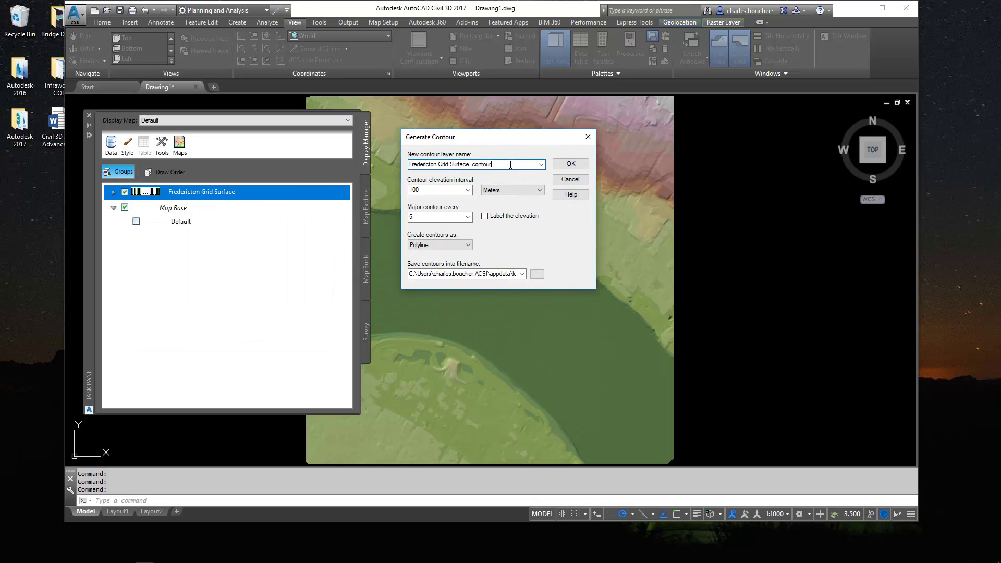
{"action": "left_click", "coordinate": [494, 163]}
{"action": "double_click", "coordinate": [432, 190]}
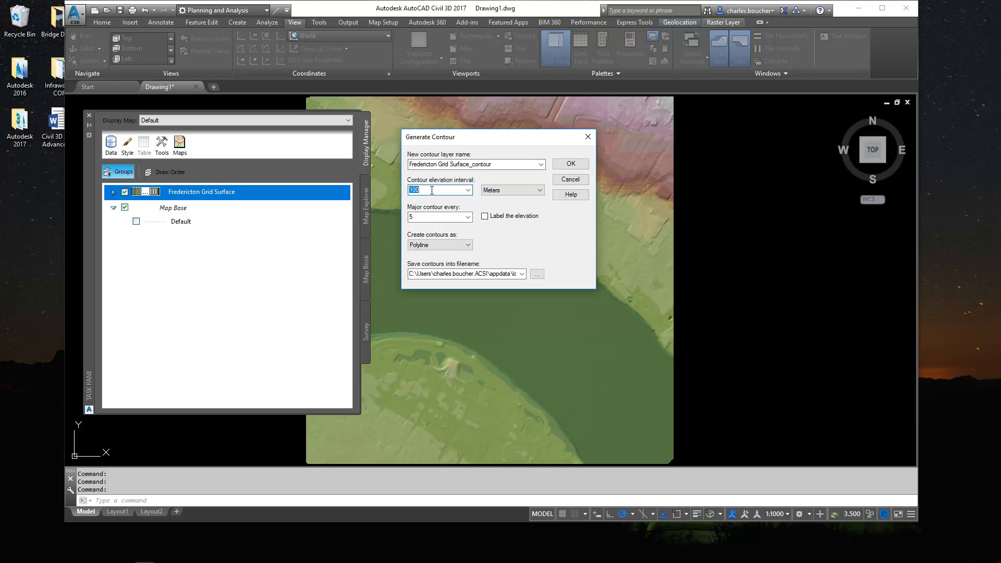
{"action": "type", "text": "1"}
{"action": "double_click", "coordinate": [424, 217]}
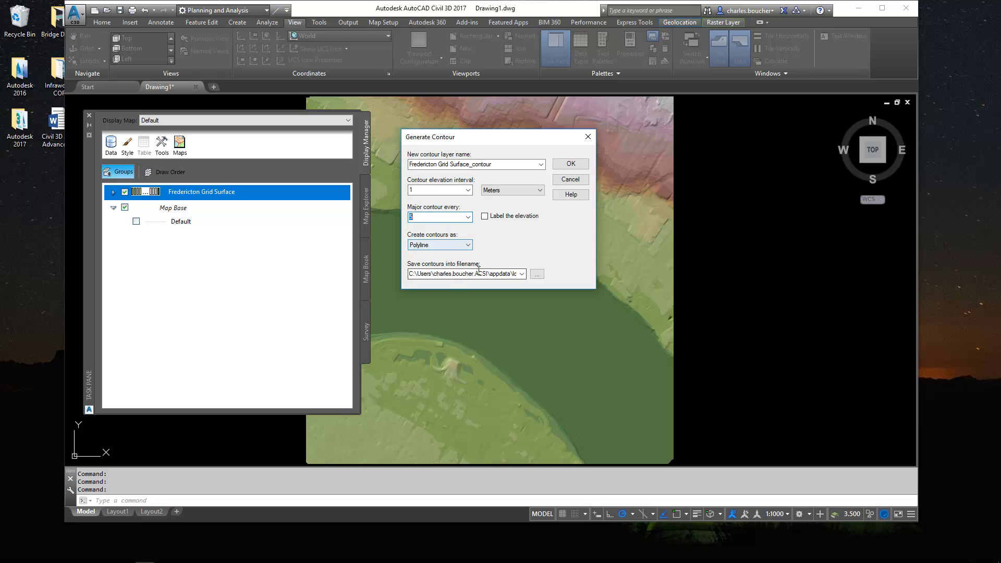
{"action": "left_click", "coordinate": [537, 273]}
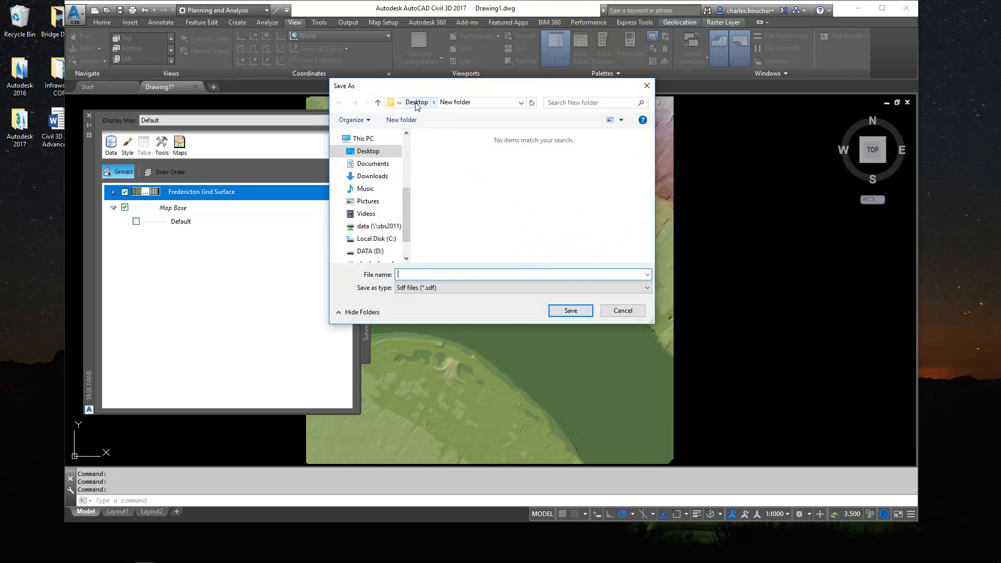
- Save the contour output as the SDF file 'Fredericton Contours' in the Desktop's New folder
{"action": "type", "text": "Fre"}
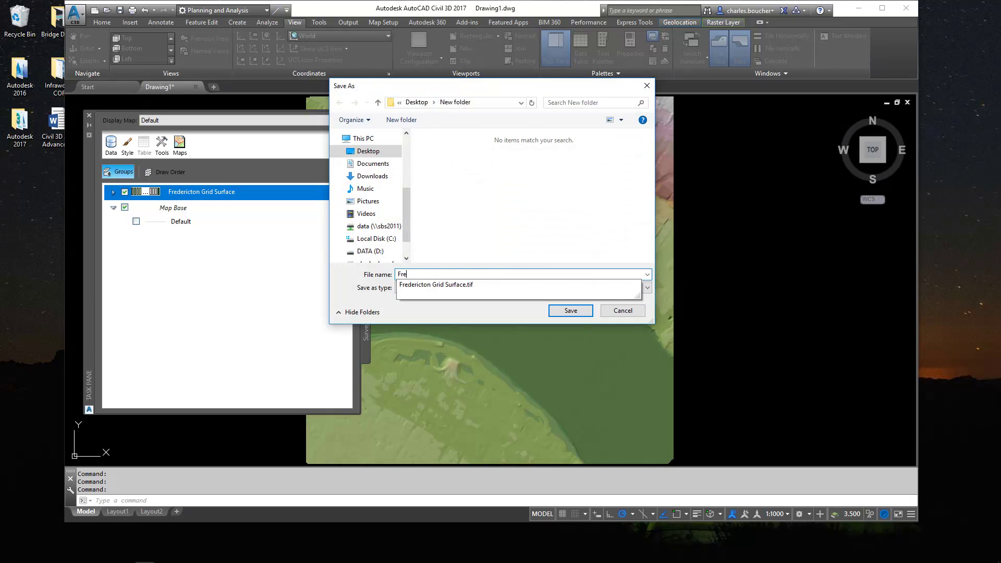
{"action": "type", "text": "derico"}
{"action": "key", "text": "BackSpace"}
{"action": "key", "text": "BackSpace"}
{"action": "key", "text": "BackSpace"}
{"action": "type", "text": "ton Con"}
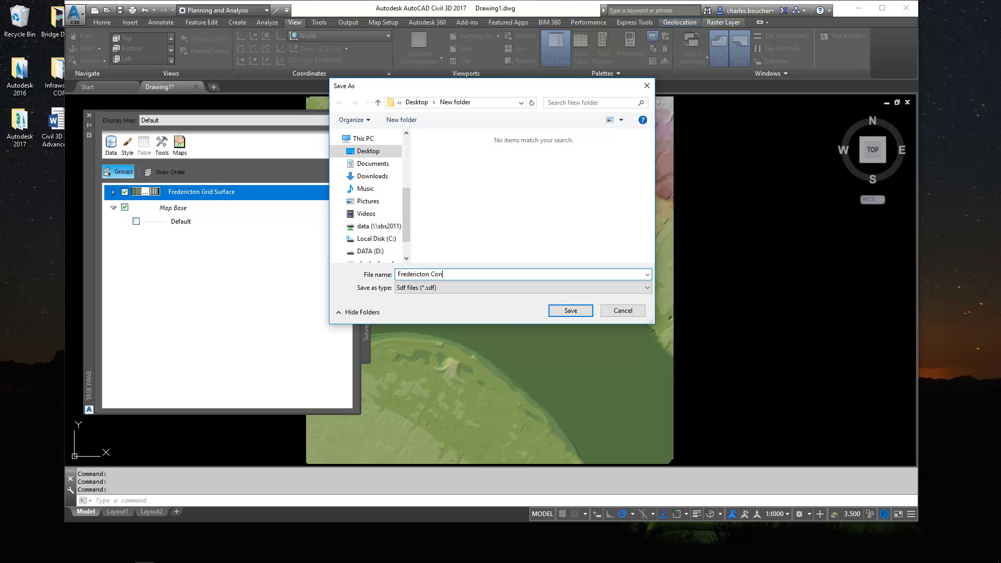
{"action": "type", "text": "tours"}
{"action": "left_click_drag", "start_coordinate": [501, 91], "coordinate": [571, 80]}
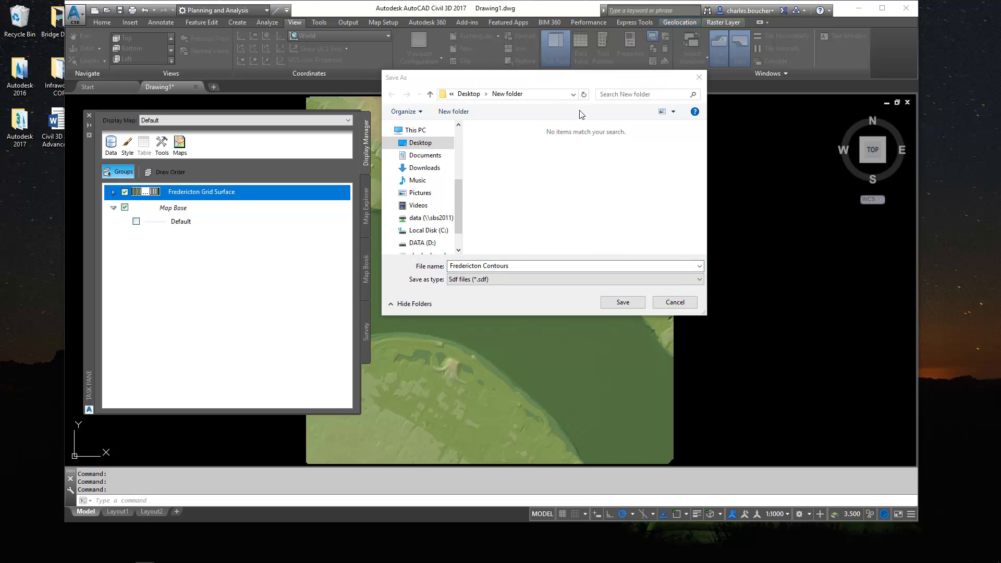
{"action": "left_click_drag", "start_coordinate": [561, 78], "coordinate": [575, 75]}
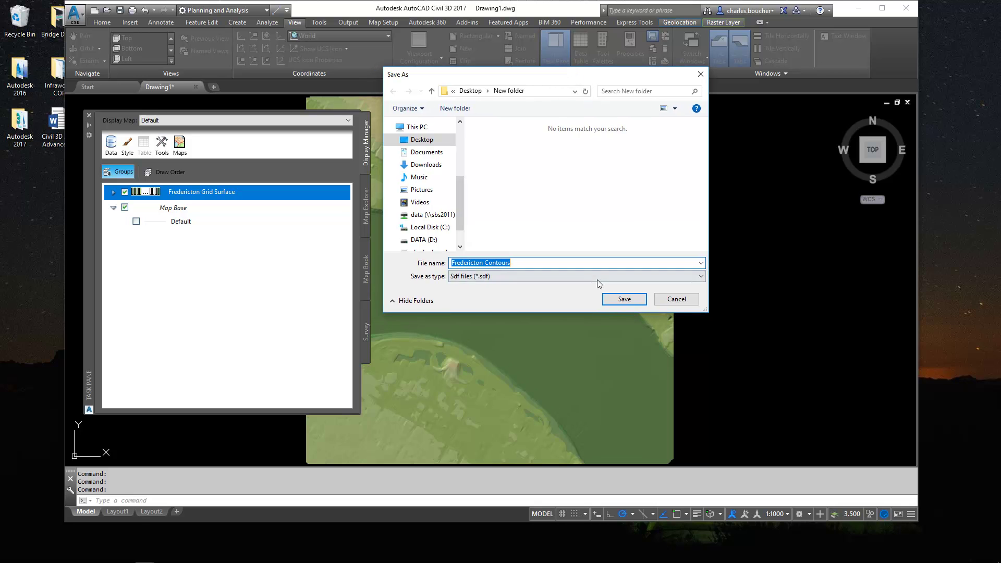
{"action": "left_click", "coordinate": [622, 300]}
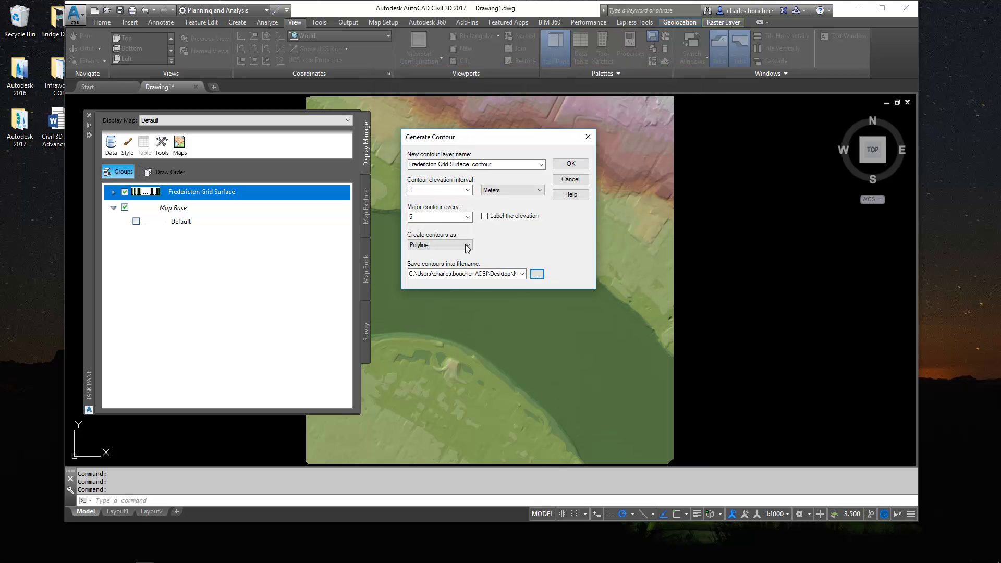
- Generate the contours with elevation labels turned on
{"action": "left_click", "coordinate": [499, 217]}
{"action": "left_click_drag", "start_coordinate": [557, 137], "coordinate": [573, 137]}
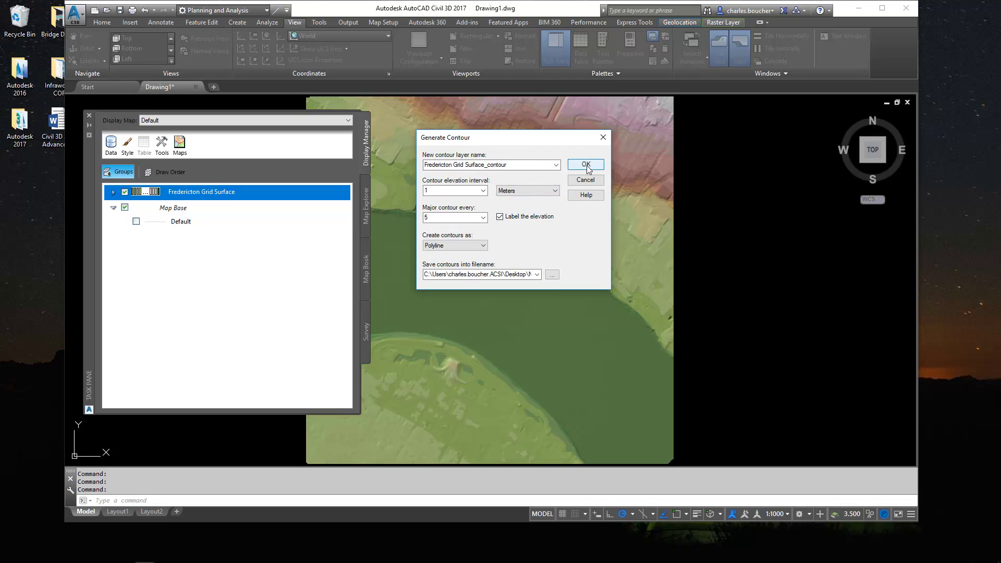
{"action": "left_click", "coordinate": [587, 166]}
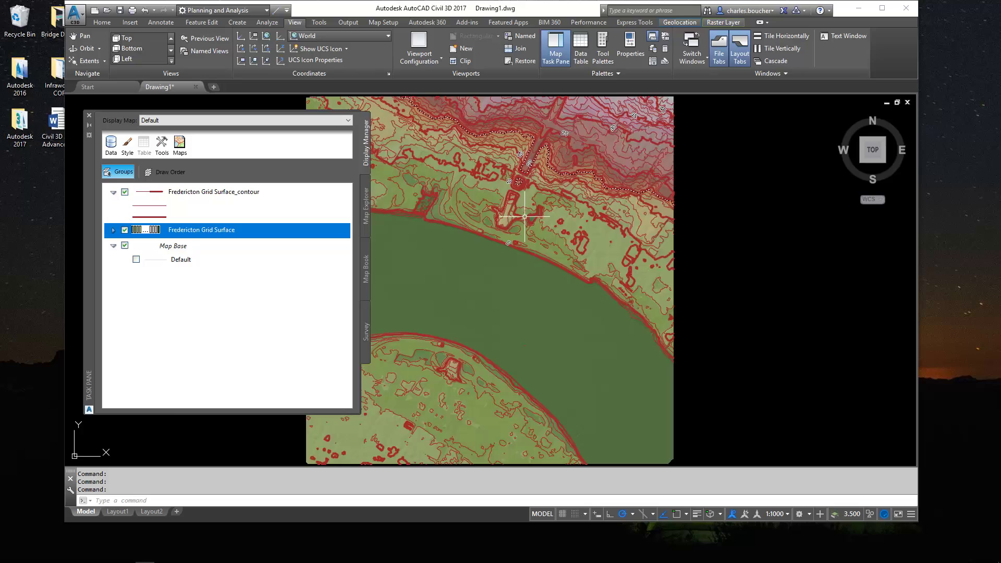
- Inspect the new red contour lines and collapse the contour layer in Display Manager
{"action": "mouse_move", "coordinate": [454, 190]}
{"action": "middle_mouse_down"}
{"action": "mouse_move", "coordinate": [549, 264]}
{"action": "mouse_move", "coordinate": [527, 234]}
{"action": "mouse_move", "coordinate": [536, 233]}
{"action": "middle_mouse_up"}
{"action": "scroll", "coordinate": [549, 265], "scroll_direction": "up", "scroll_amount": 5}
{"action": "scroll", "coordinate": [536, 232], "scroll_direction": "down", "scroll_amount": 2}
{"action": "scroll", "coordinate": [554, 223], "scroll_direction": "down", "scroll_amount": 3}
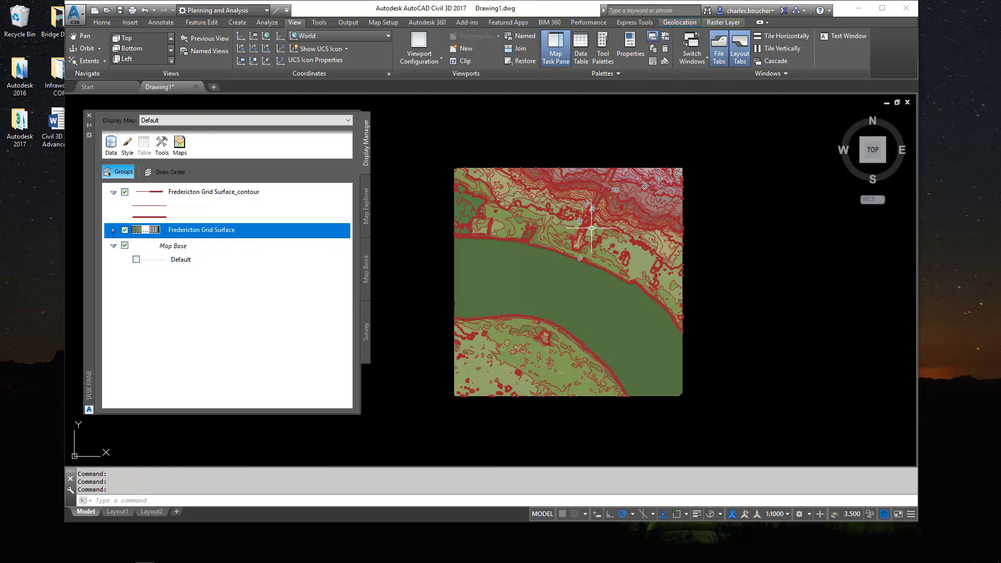
{"action": "left_click", "coordinate": [116, 196]}
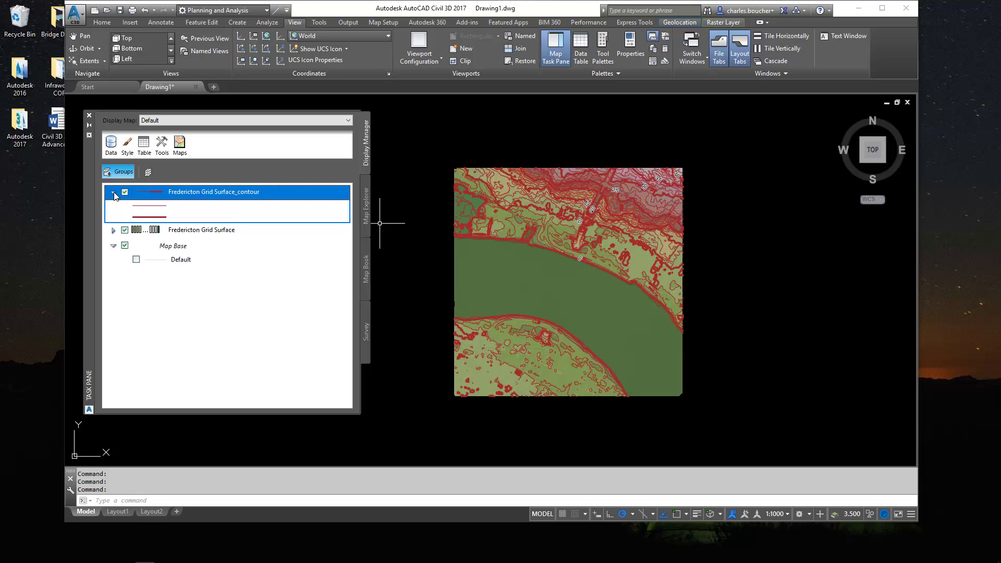
{"action": "left_click", "coordinate": [114, 194]}
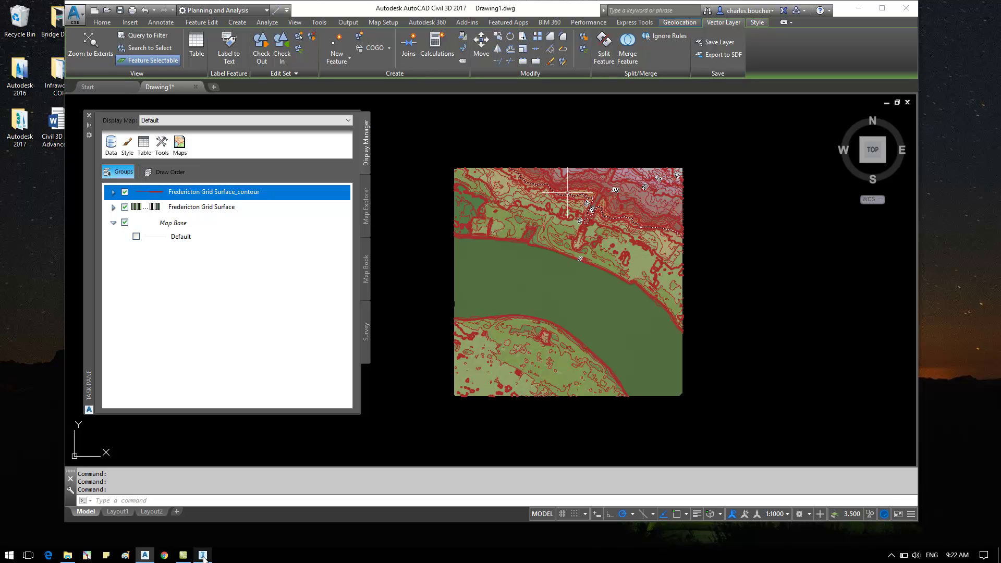
- Create the 'Fredericton Surface' model on My computer with UCS and database set to CANST-NB83-CSRS
{"action": "left_click", "coordinate": [203, 555]}
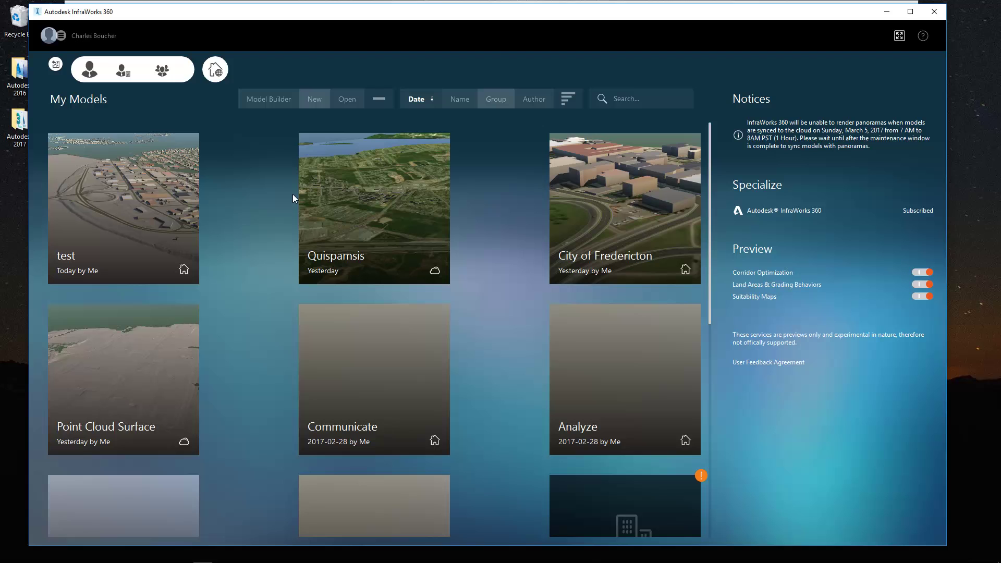
{"action": "left_click", "coordinate": [315, 100]}
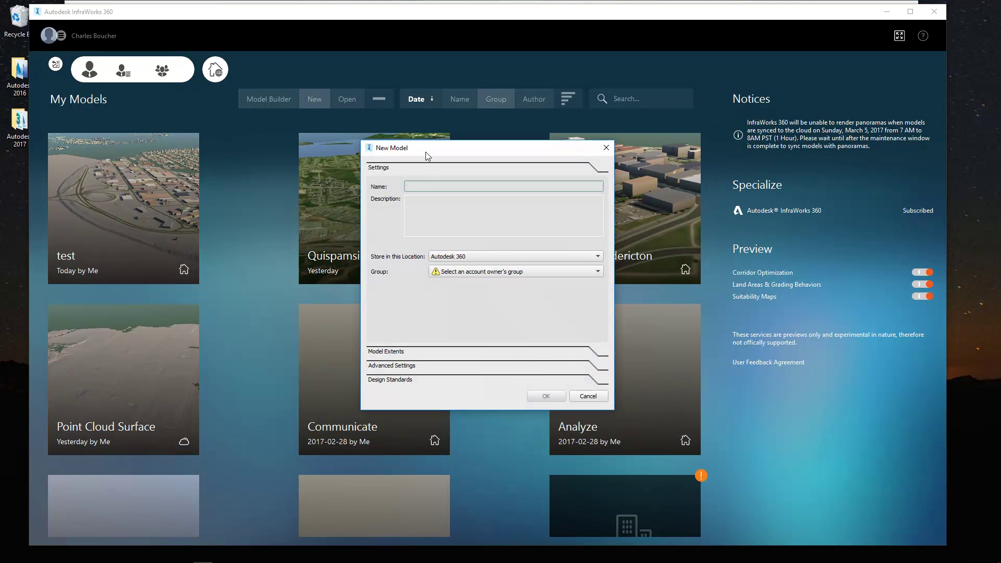
{"action": "type", "text": "Fredericton Surface"}
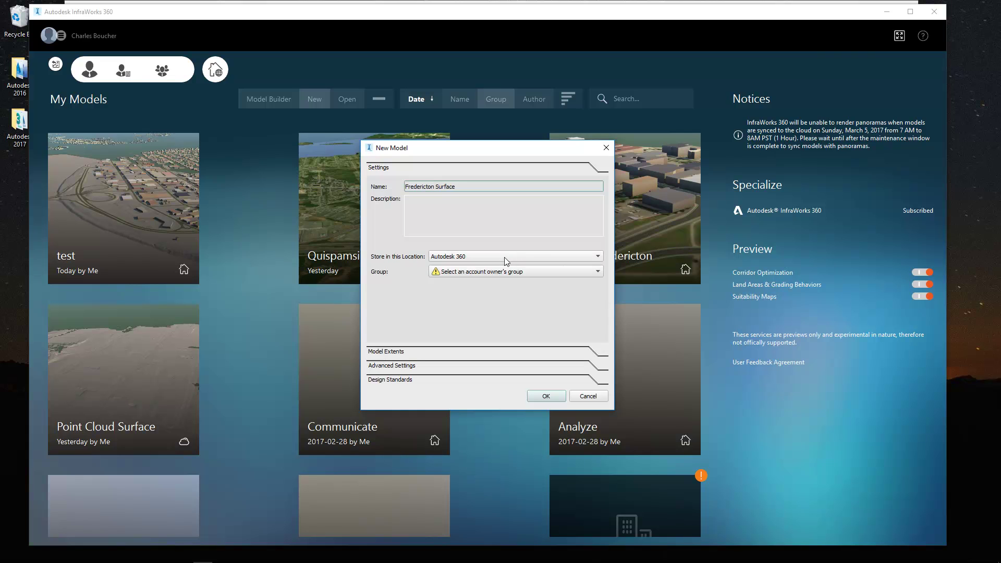
{"action": "left_click", "coordinate": [505, 258]}
{"action": "left_click", "coordinate": [470, 273]}
{"action": "left_click", "coordinate": [410, 354]}
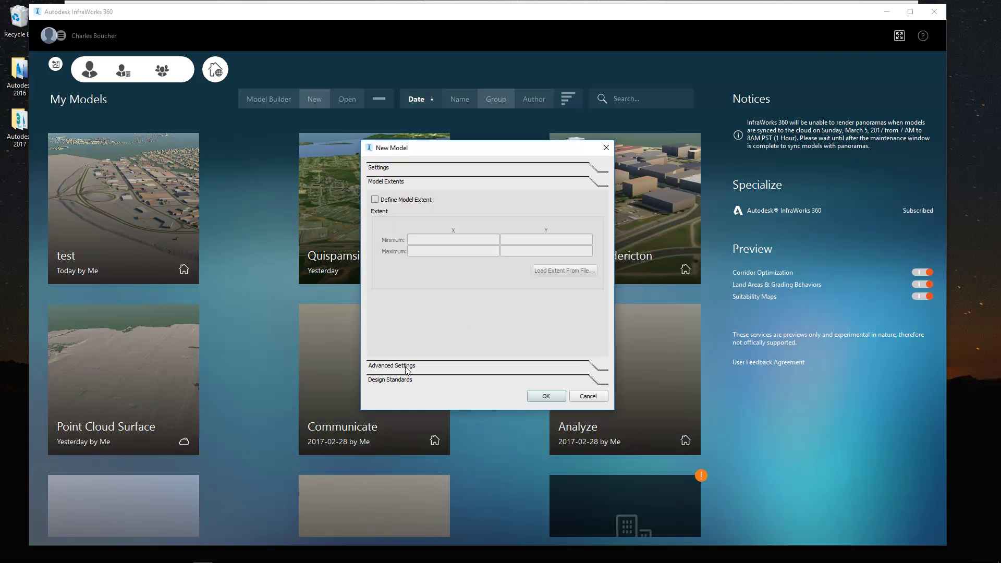
{"action": "left_click", "coordinate": [407, 367]}
{"action": "left_click", "coordinate": [593, 266]}
{"action": "left_click", "coordinate": [609, 282]}
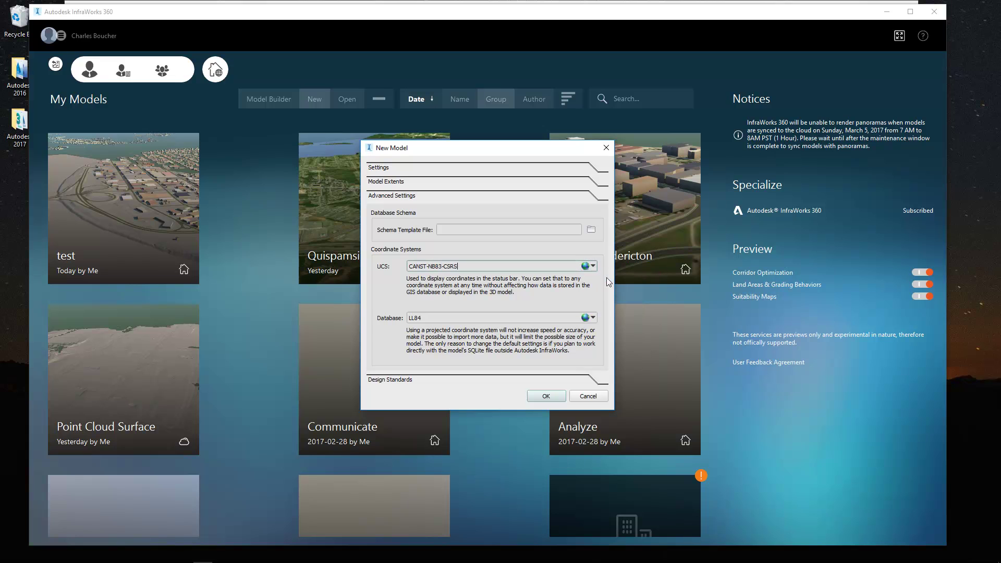
{"action": "left_click", "coordinate": [593, 317]}
{"action": "left_click", "coordinate": [600, 325]}
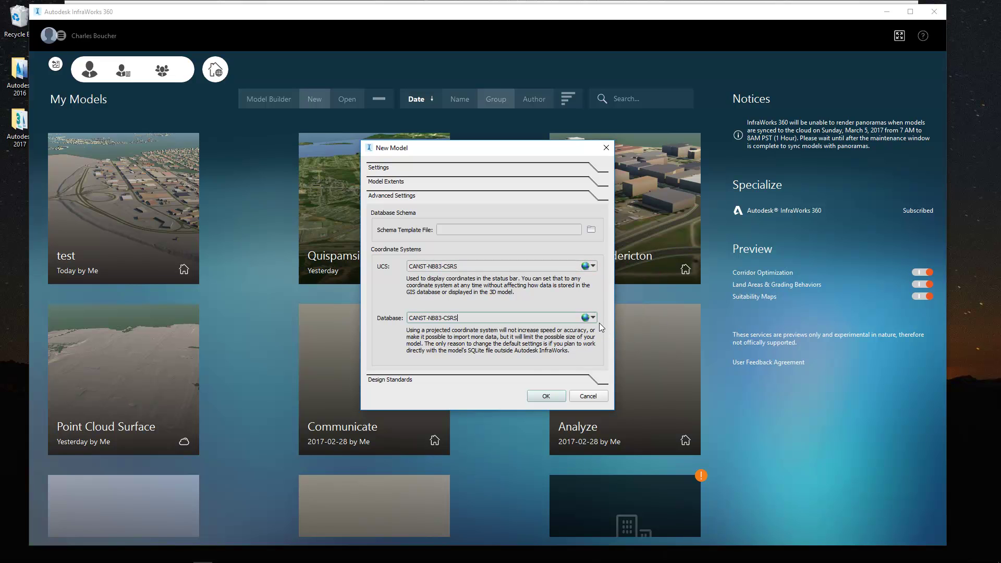
{"action": "left_click", "coordinate": [546, 396]}
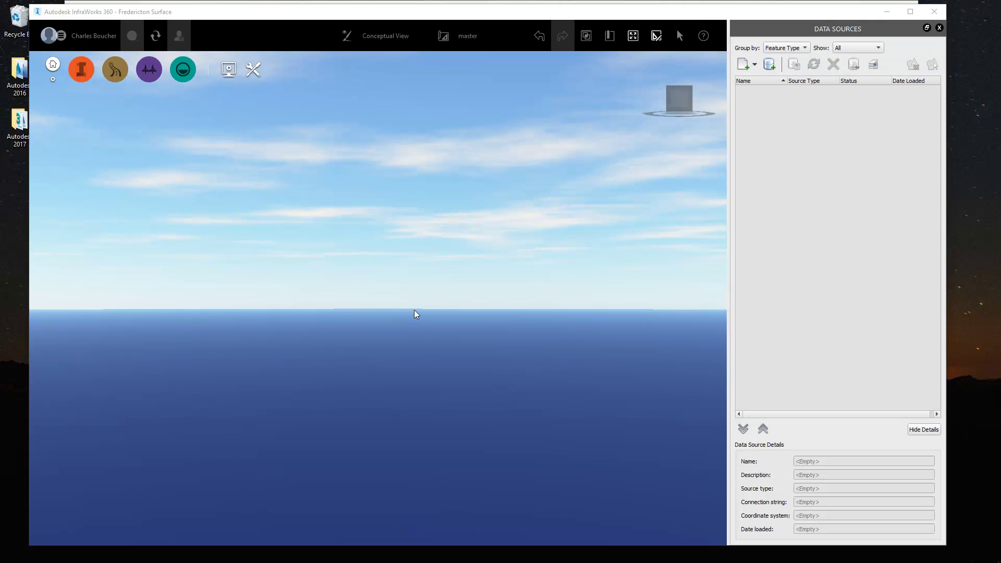
- Add Fredericton Grid Surface.tif from the Desktop's New folder as a Raster data source
{"action": "middle_click_drag", "start_coordinate": [415, 313], "coordinate": [326, 340]}
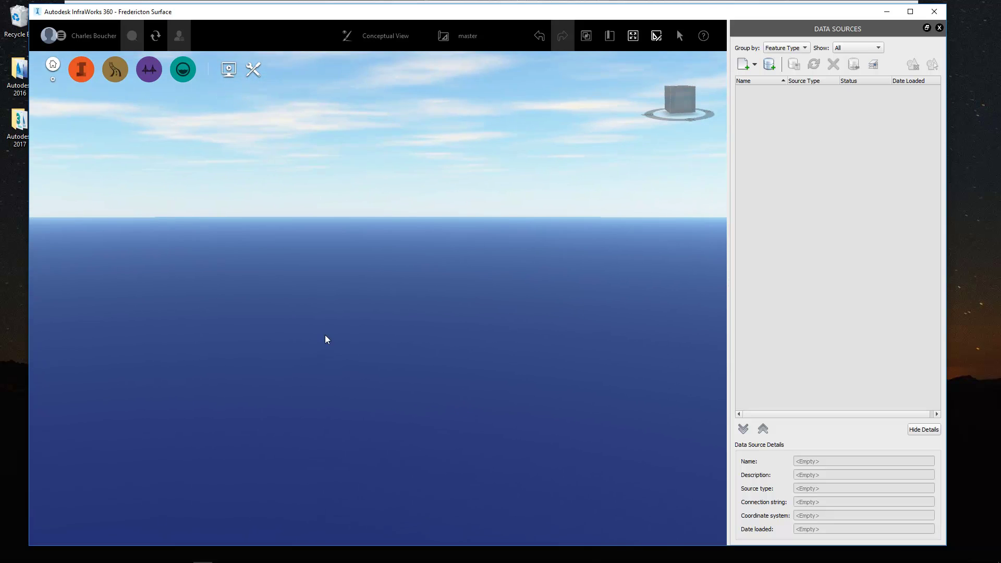
{"action": "left_click", "coordinate": [754, 65]}
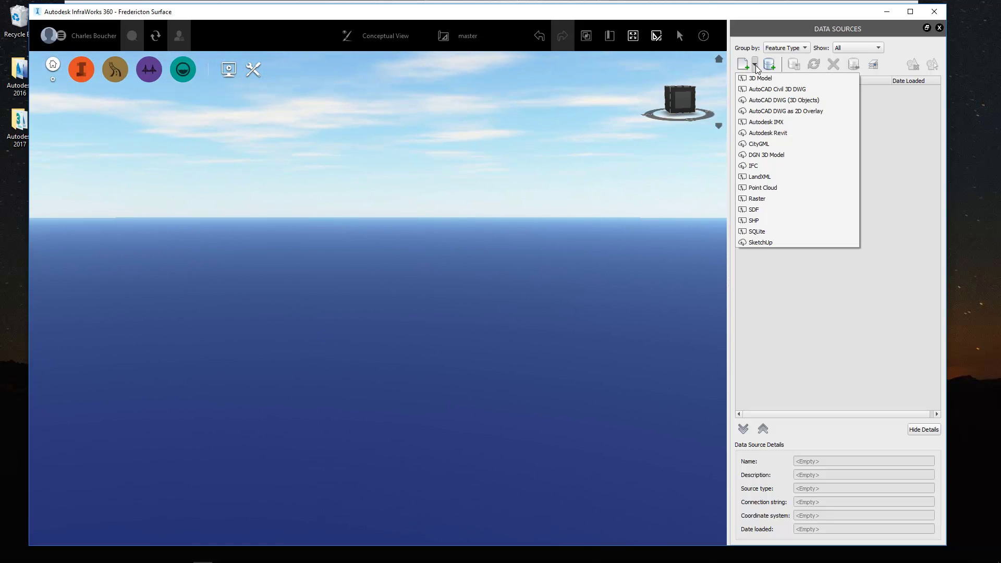
{"action": "left_click", "coordinate": [769, 201]}
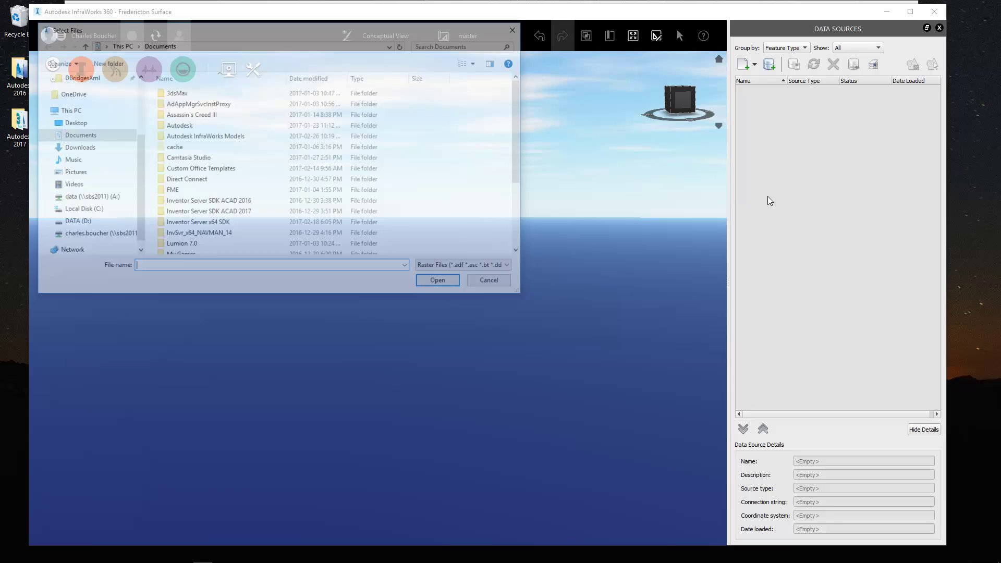
{"action": "left_click_drag", "start_coordinate": [269, 28], "coordinate": [338, 50]}
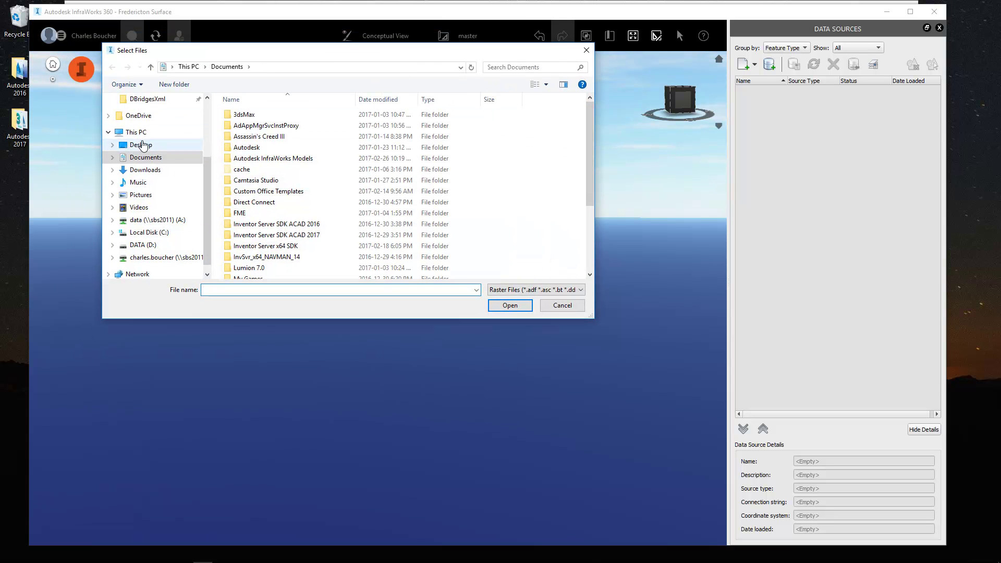
{"action": "left_click", "coordinate": [141, 144]}
{"action": "double_click", "coordinate": [249, 169]}
{"action": "left_click", "coordinate": [256, 154]}
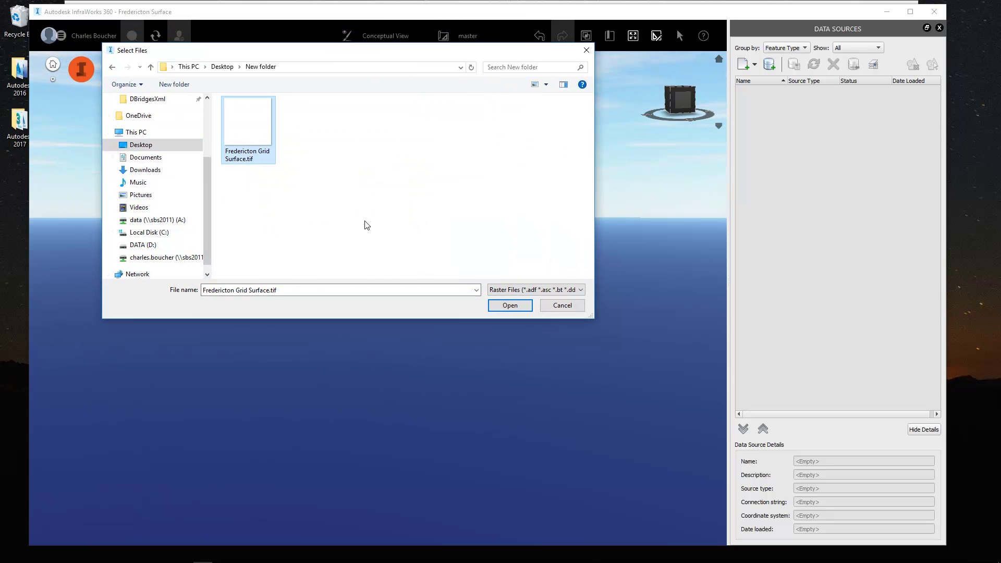
{"action": "left_click", "coordinate": [510, 305]}
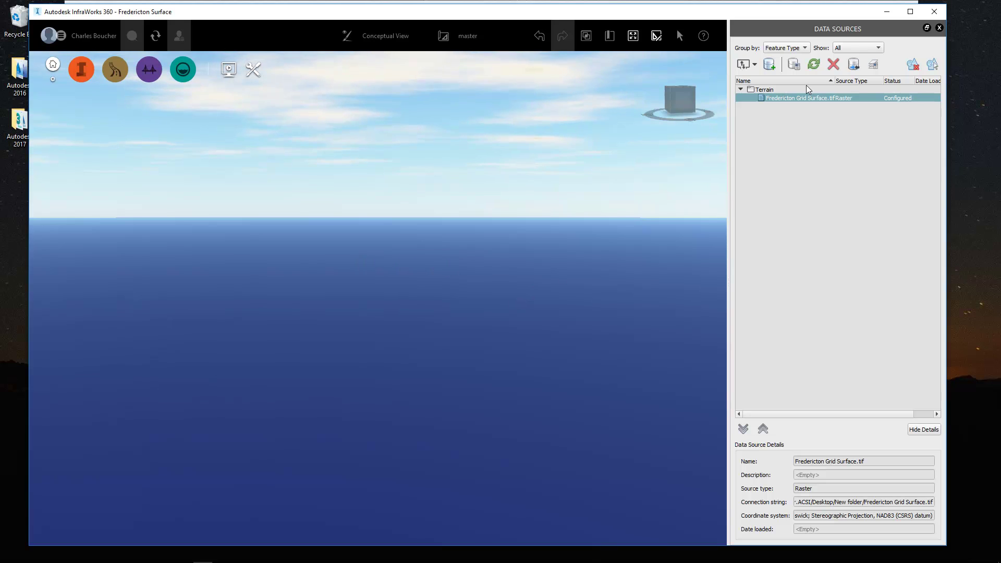
{"action": "left_click", "coordinate": [793, 64]}
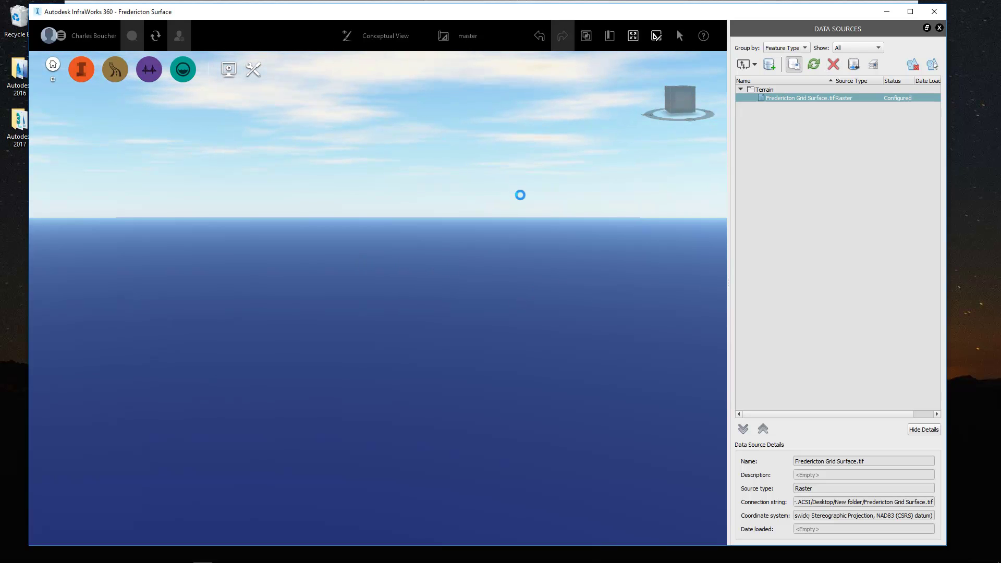
- Rename the raster source to 'Surface GRID' and import it with Close & Refresh
{"action": "left_click_drag", "start_coordinate": [504, 64], "coordinate": [480, 65]}
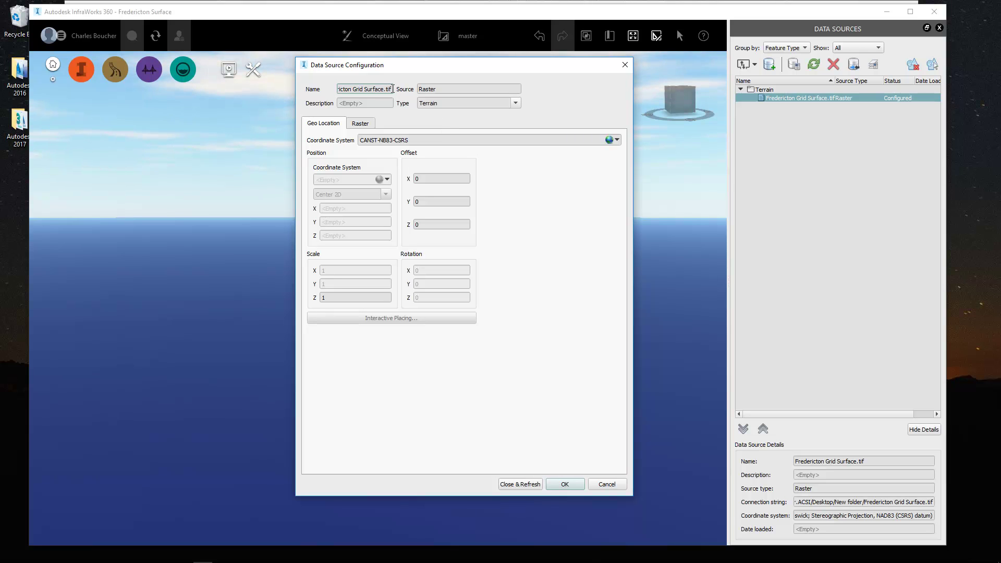
{"action": "left_click_drag", "start_coordinate": [392, 89], "coordinate": [291, 97]}
{"action": "key", "text": "BackSpace"}
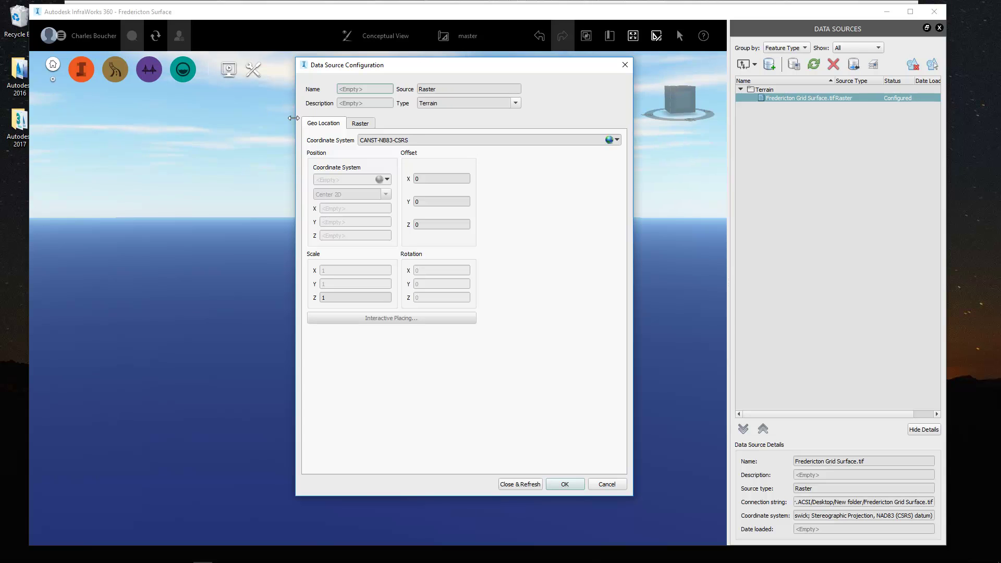
{"action": "type", "text": "Surface G"}
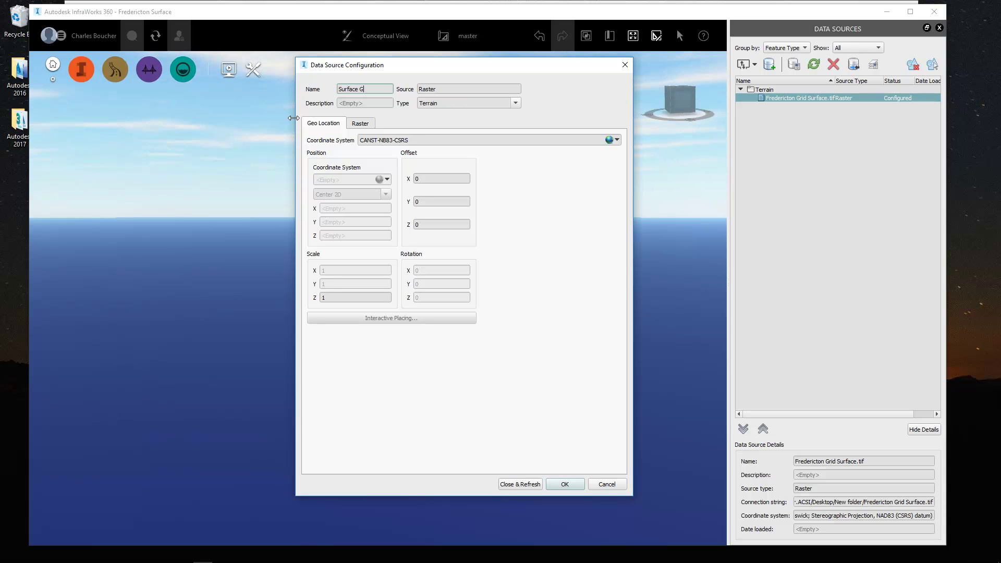
{"action": "type", "text": "RID"}
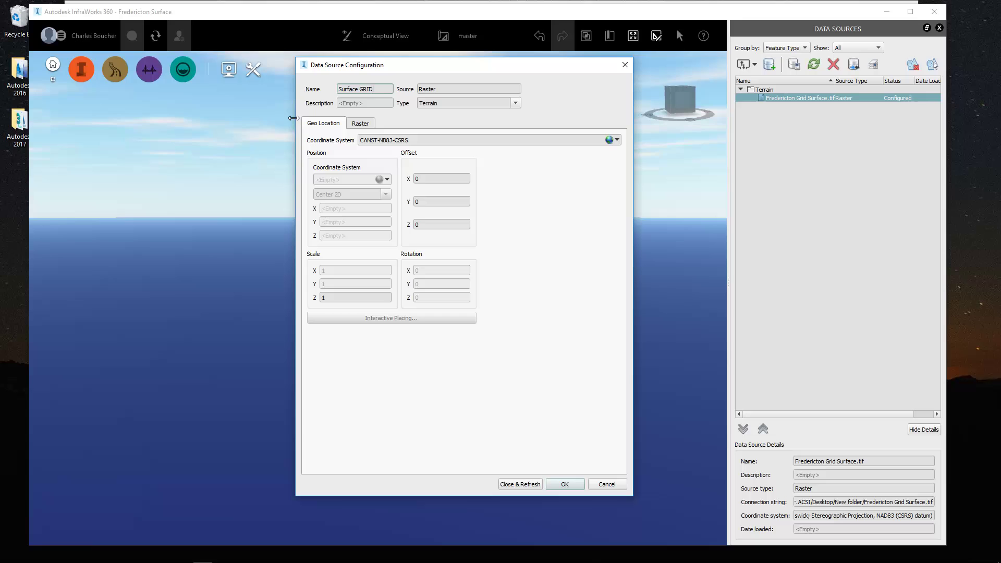
{"action": "left_click", "coordinate": [360, 125]}
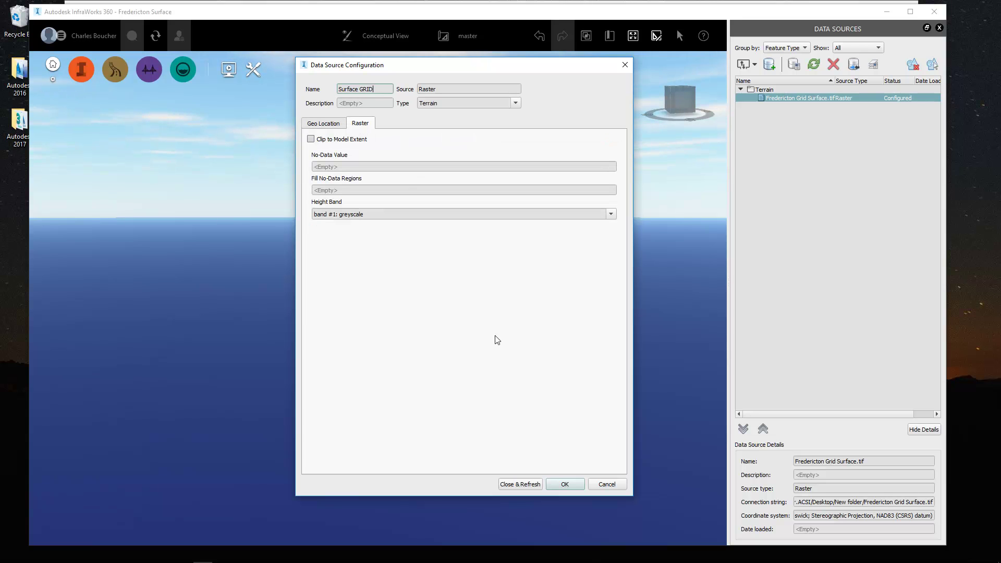
{"action": "left_click", "coordinate": [520, 484]}
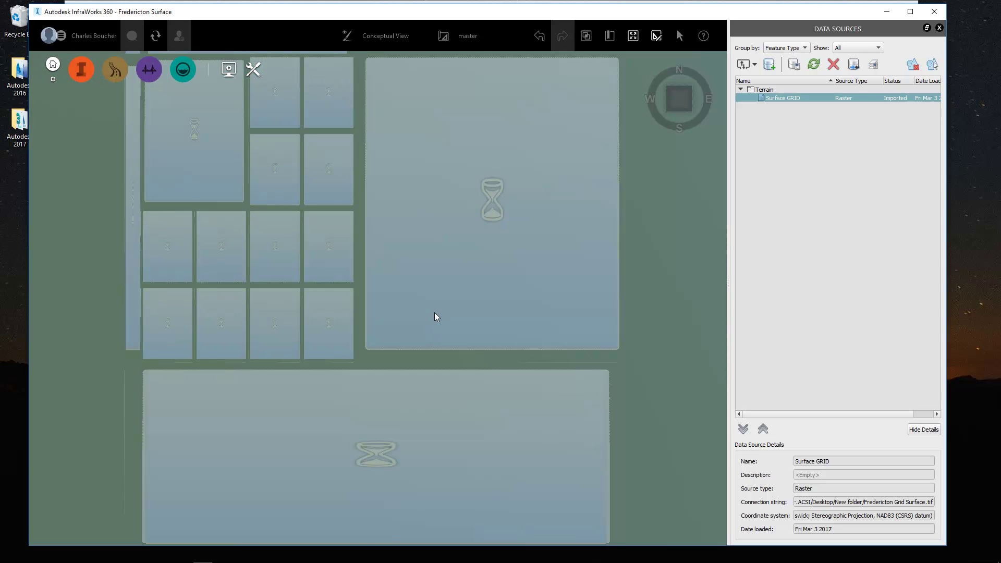
- Orbit and zoom into an oblique view of the imported terrain around the river bend
{"action": "middle_click_drag", "start_coordinate": [380, 348], "coordinate": [431, 281], "text": "shift"}
{"action": "scroll", "coordinate": [420, 343], "scroll_direction": "up", "scroll_amount": 5}
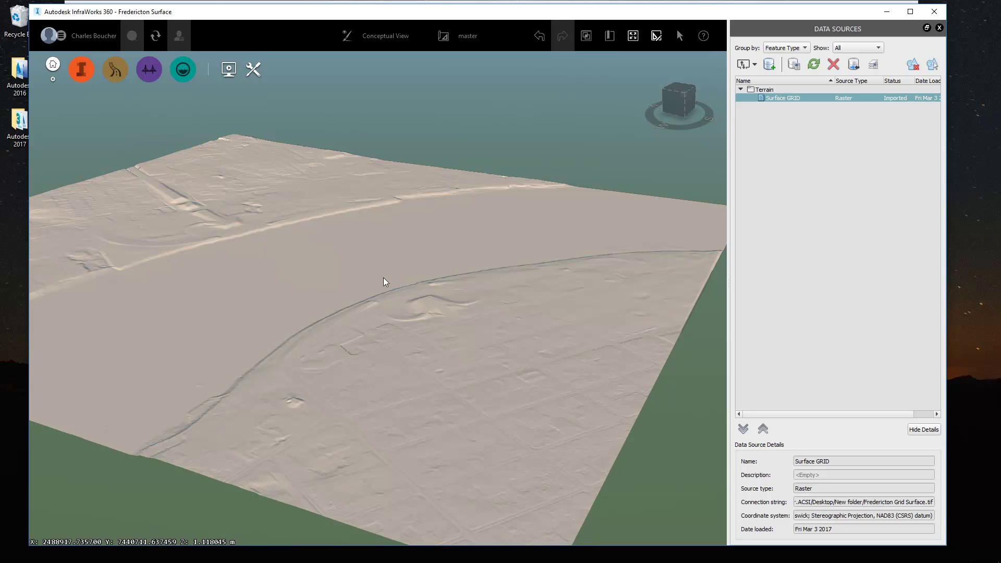
{"action": "scroll", "coordinate": [384, 279], "scroll_direction": "up", "scroll_amount": 2}
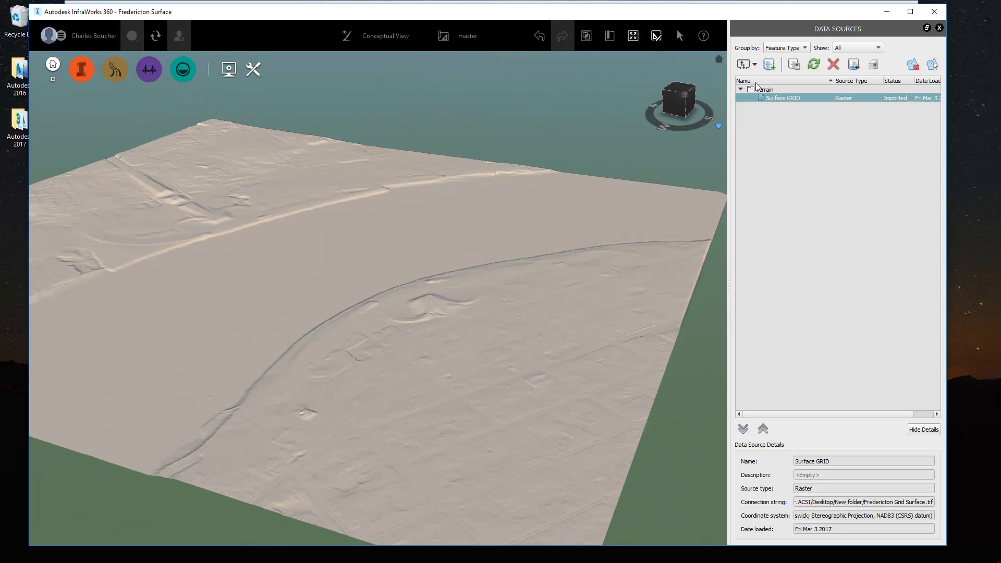
- Connect a Bing Maps imagery data source at tile level 19 and add it to the model
{"action": "left_click", "coordinate": [772, 66]}
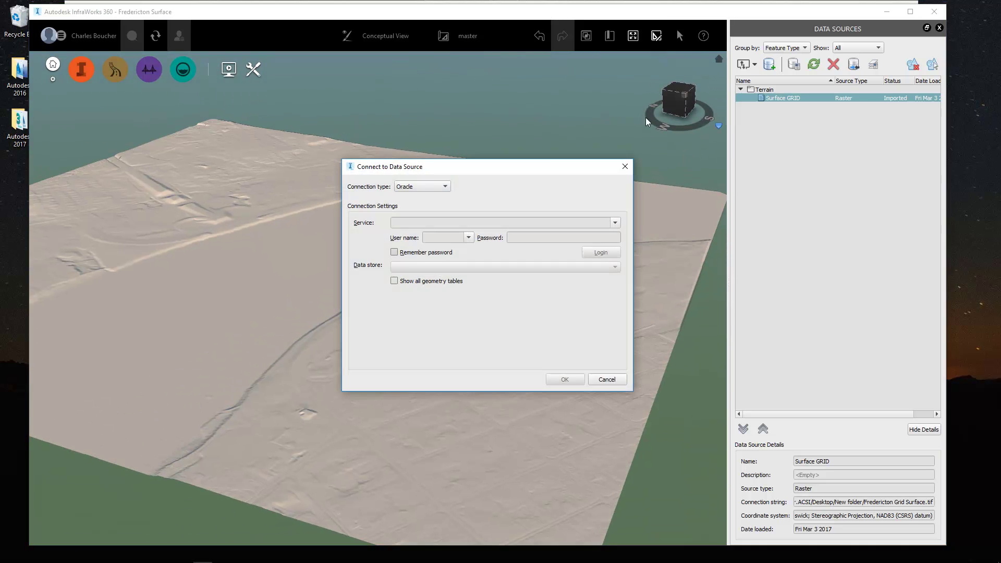
{"action": "left_click", "coordinate": [436, 186]}
{"action": "left_click", "coordinate": [412, 241]}
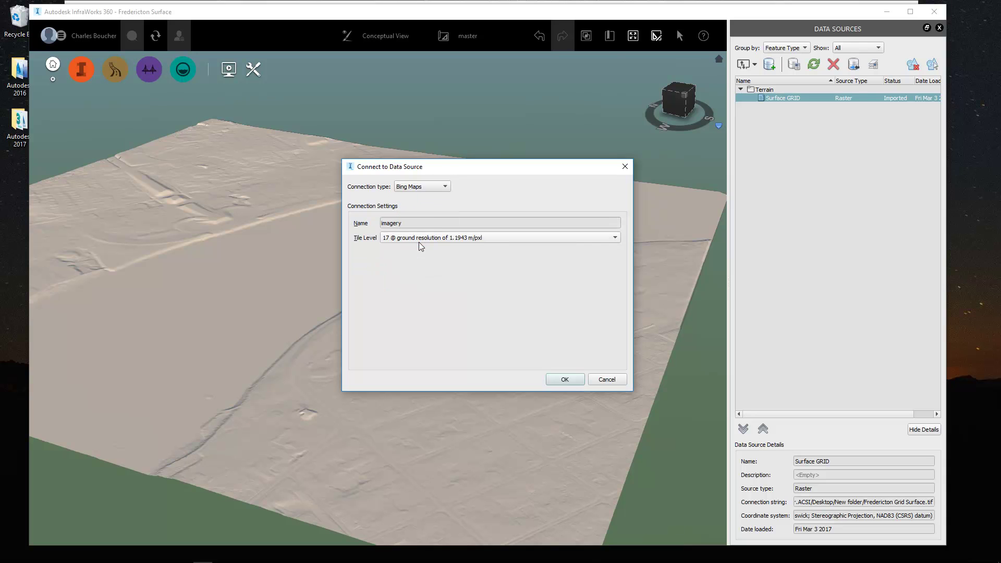
{"action": "left_click", "coordinate": [429, 238]}
{"action": "left_click", "coordinate": [430, 260]}
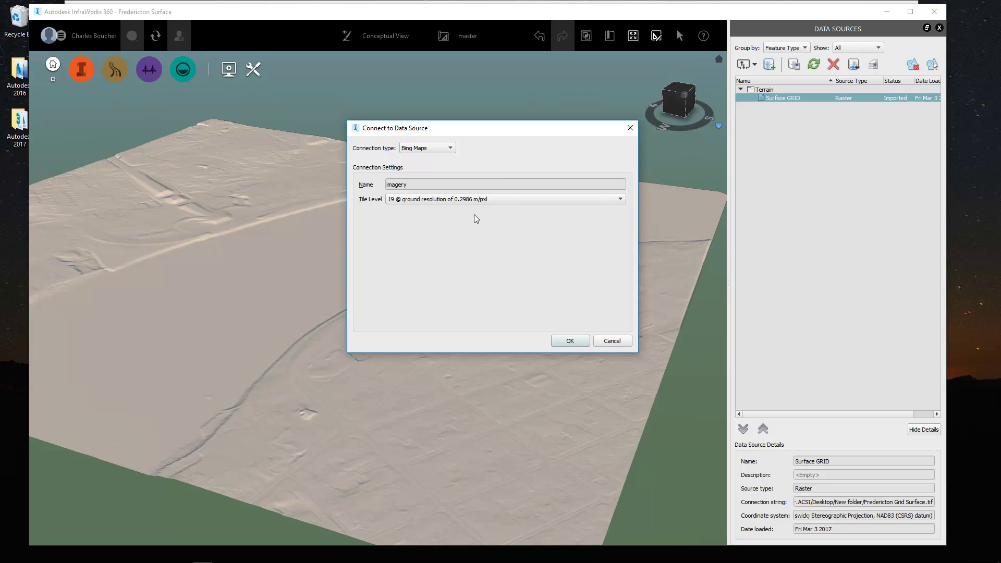
{"action": "left_click", "coordinate": [570, 341]}
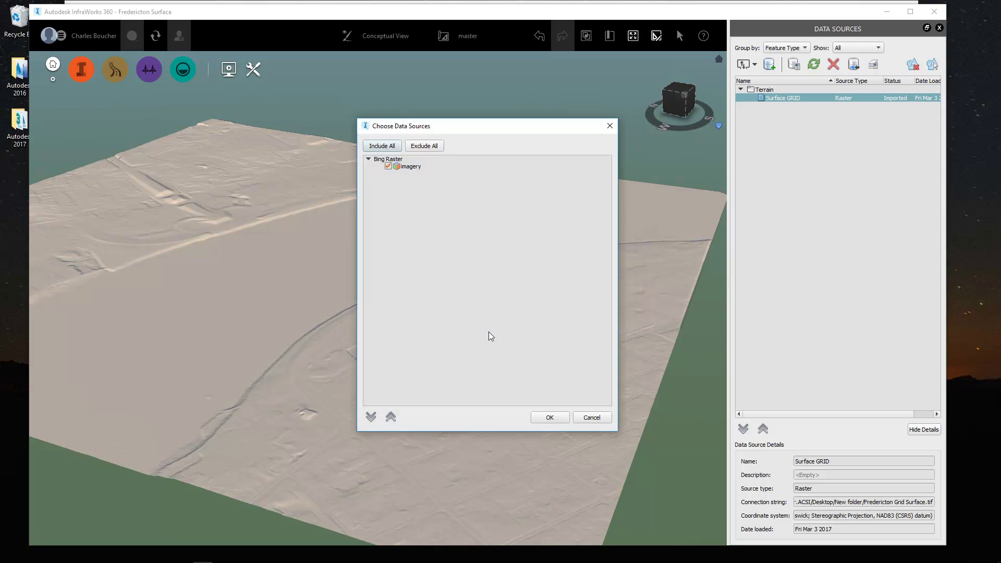
{"action": "left_click", "coordinate": [550, 418]}
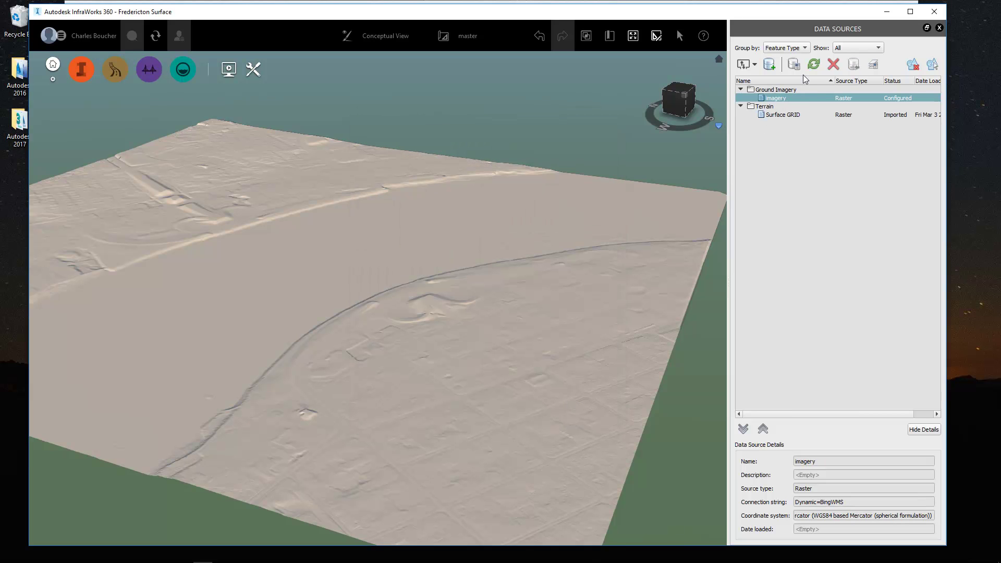
- Rename the imagery source to 'Bing Images' and apply with Close & Refresh
{"action": "left_click", "coordinate": [794, 64]}
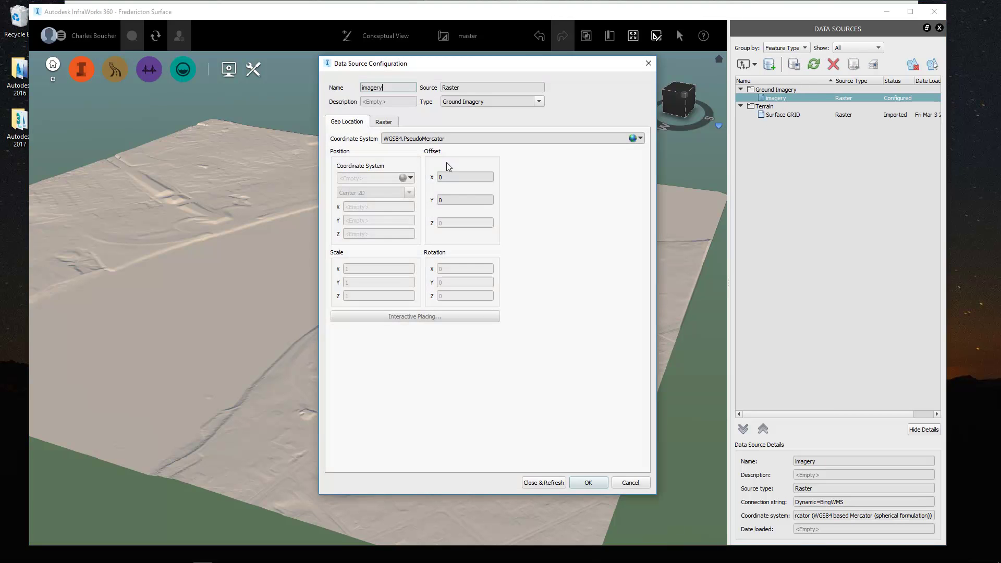
{"action": "left_click_drag", "start_coordinate": [391, 88], "coordinate": [353, 88]}
{"action": "type", "text": "jB"}
{"action": "key", "text": "ctrl+a"}
{"action": "type", "text": "Bing Img"}
{"action": "key", "text": "BackSpace"}
{"action": "type", "text": "ages"}
{"action": "left_click", "coordinate": [543, 482]}
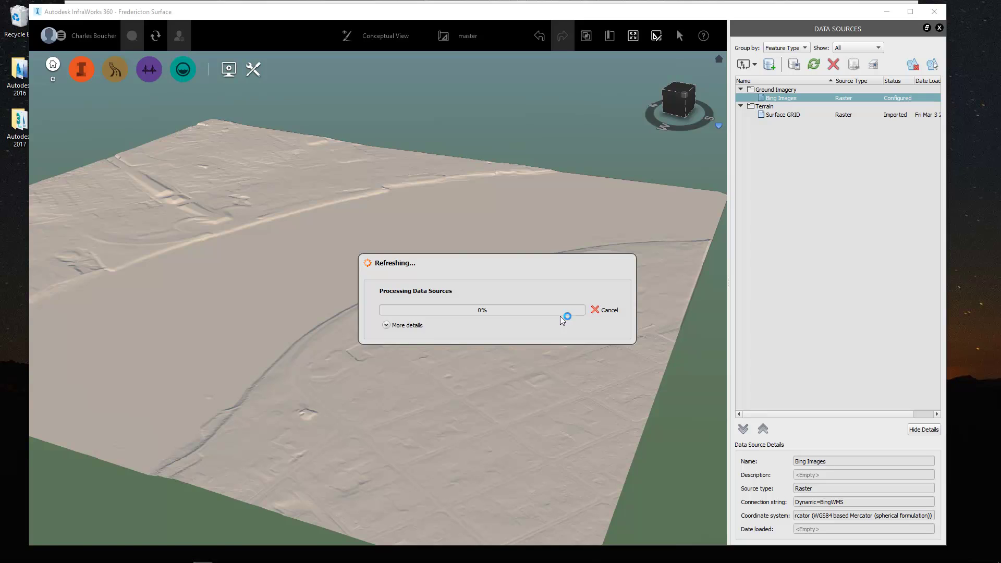
- Zoom into the imagery-draped Fredericton terrain and list the importable data types
{"action": "scroll", "coordinate": [406, 370], "scroll_direction": "up", "scroll_amount": 5}
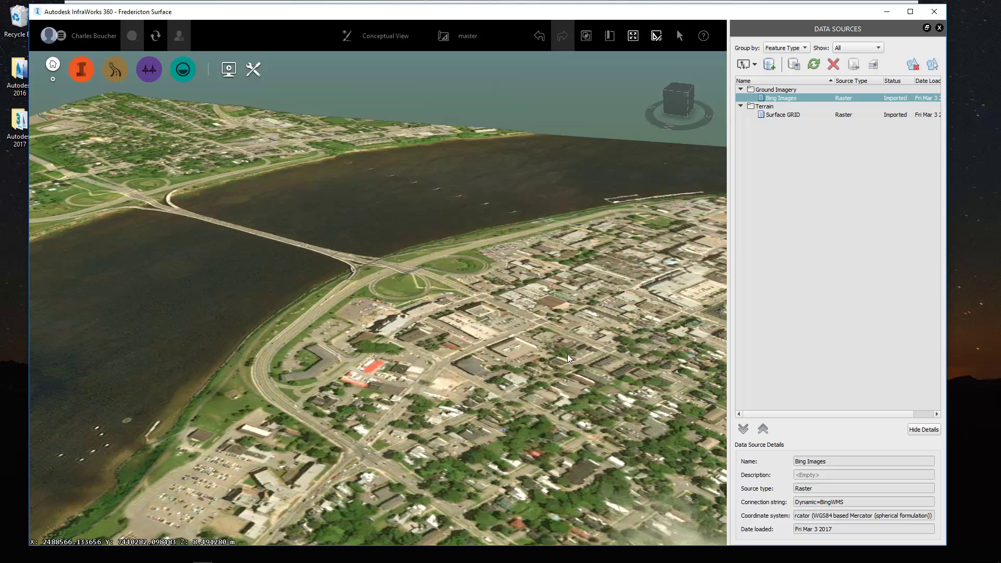
{"action": "left_click", "coordinate": [754, 64]}
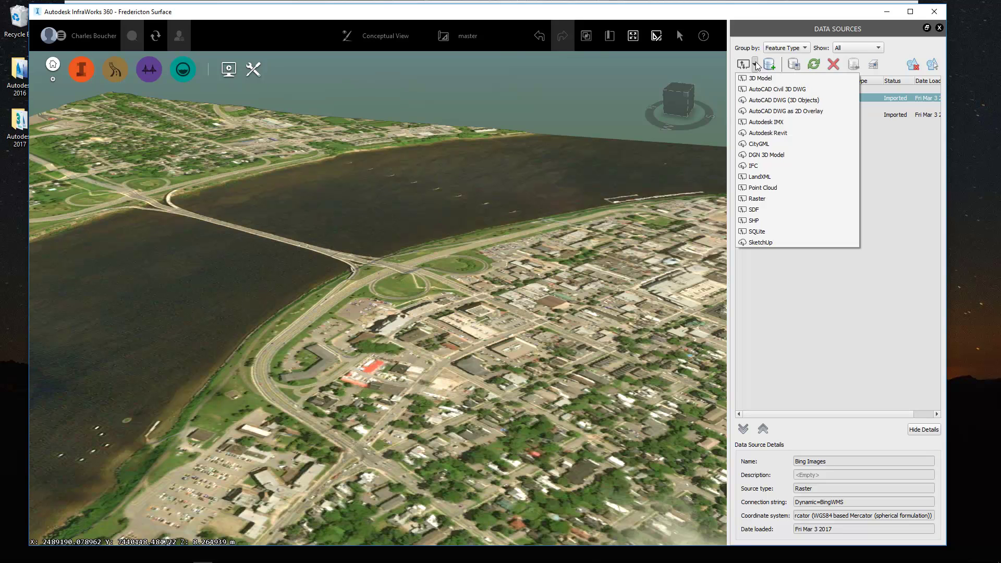
- Import buildings.shp from the Desktop's Infraworks COF\buildings folder as a shapefile source
{"action": "left_click", "coordinate": [761, 220]}
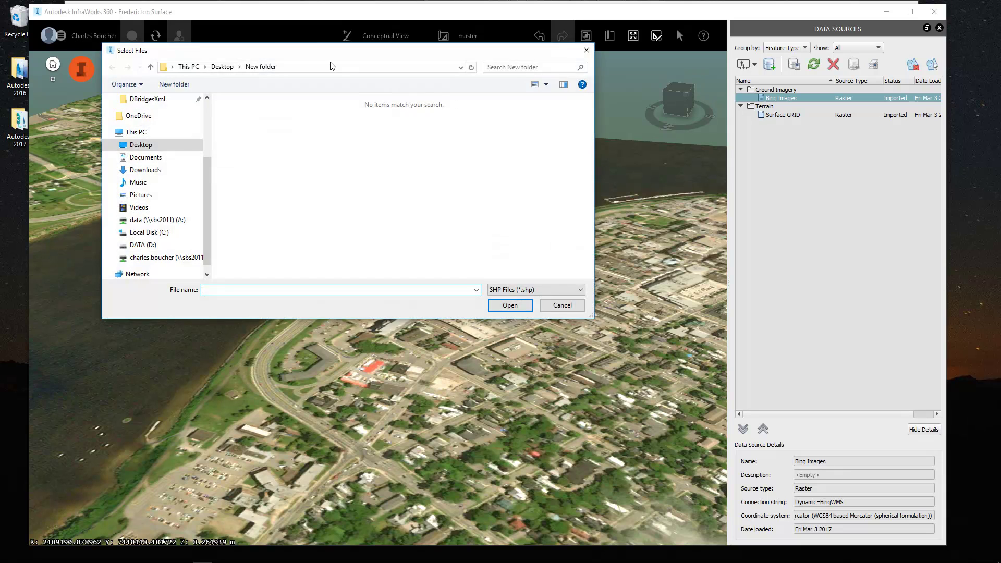
{"action": "left_click_drag", "start_coordinate": [318, 52], "coordinate": [397, 80]}
{"action": "left_click", "coordinate": [298, 91]}
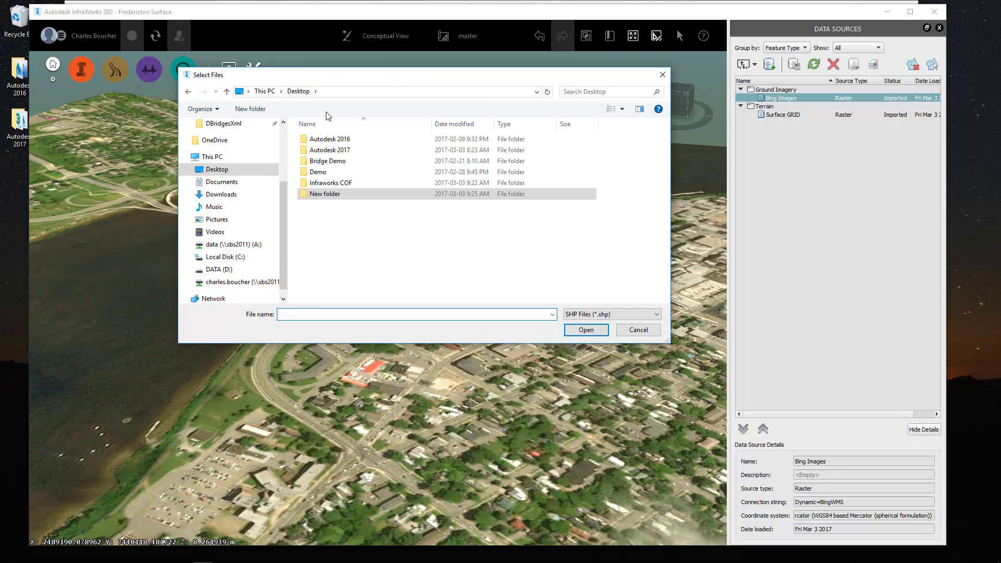
{"action": "double_click", "coordinate": [334, 183]}
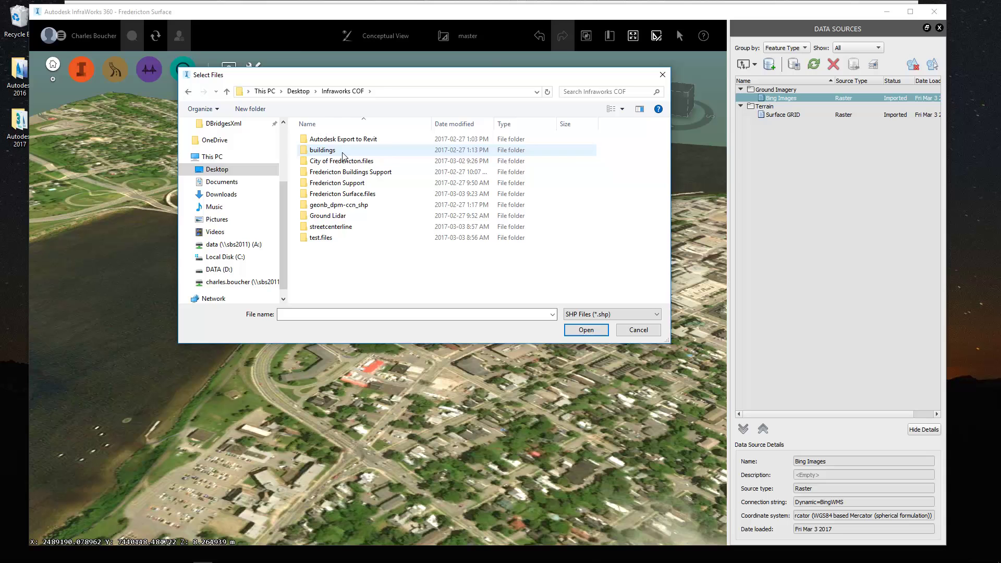
{"action": "double_click", "coordinate": [342, 152]}
{"action": "double_click", "coordinate": [336, 139]}
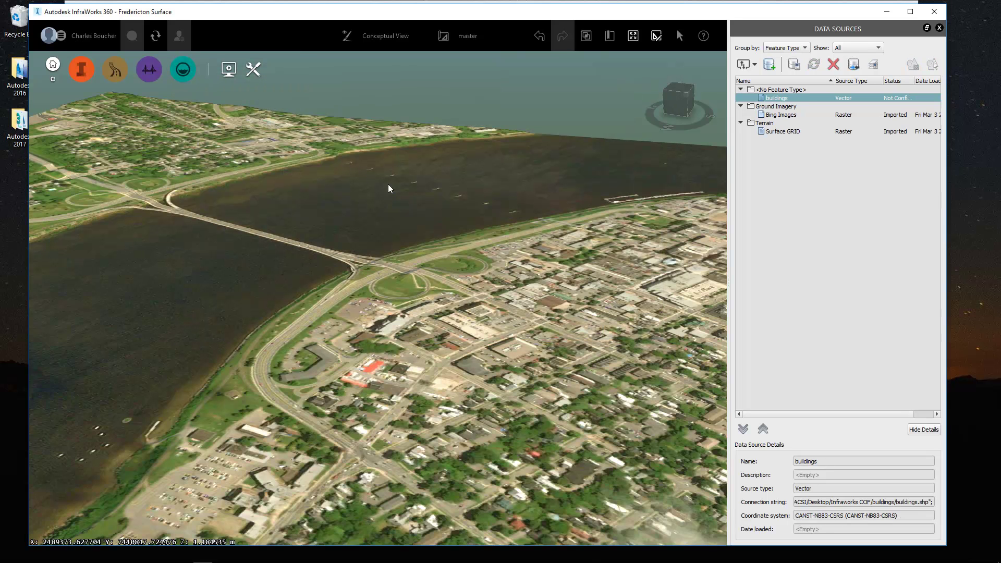
- Set the buildings source's feature type to Buildings with a roof height of 5
{"action": "left_click", "coordinate": [794, 65]}
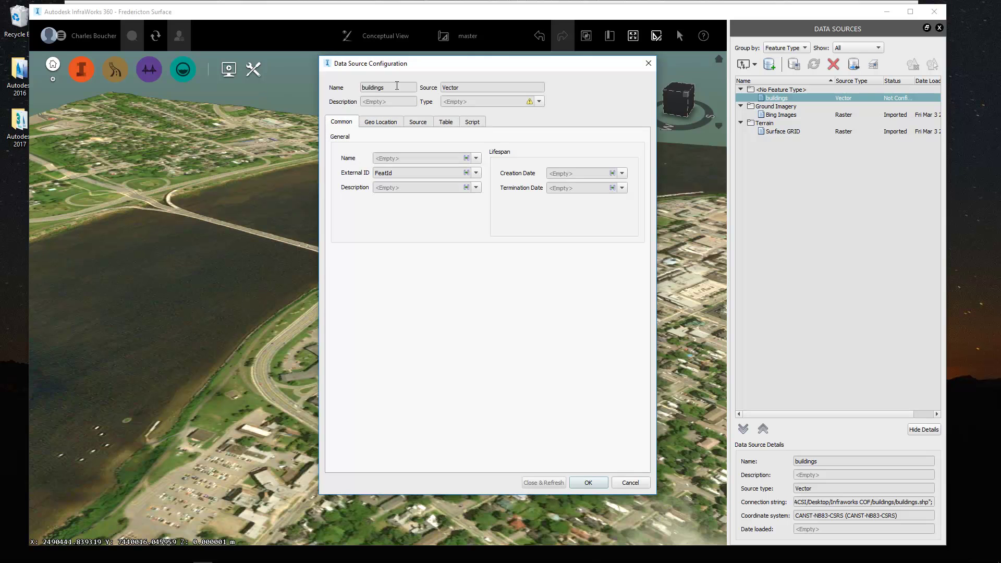
{"action": "left_click", "coordinate": [540, 101]}
{"action": "left_click", "coordinate": [496, 119]}
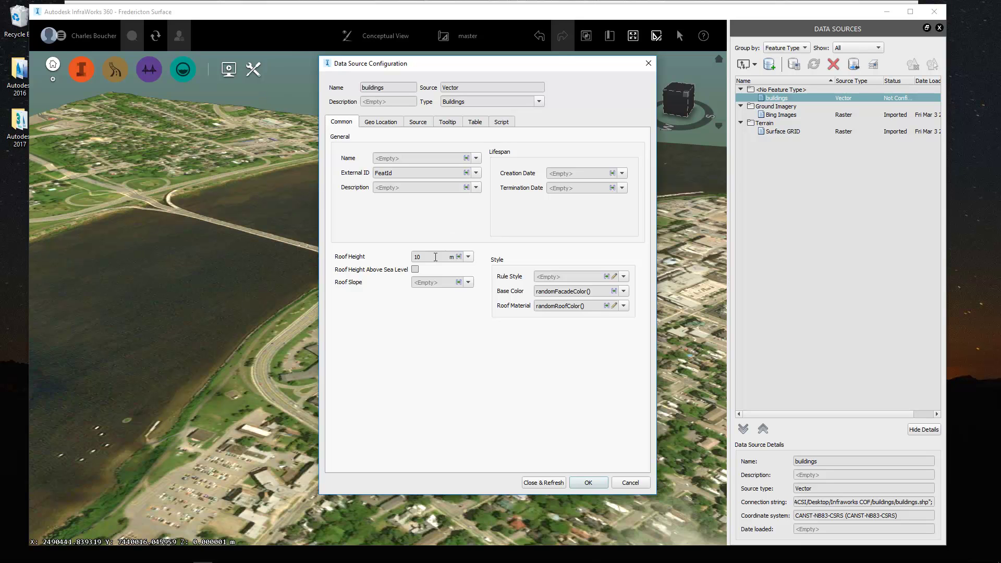
{"action": "left_click_drag", "start_coordinate": [435, 257], "coordinate": [414, 257]}
{"action": "type", "text": "5"}
- Set the buildings' draping option to Drape and enable Clip to model extent
{"action": "left_click", "coordinate": [384, 121]}
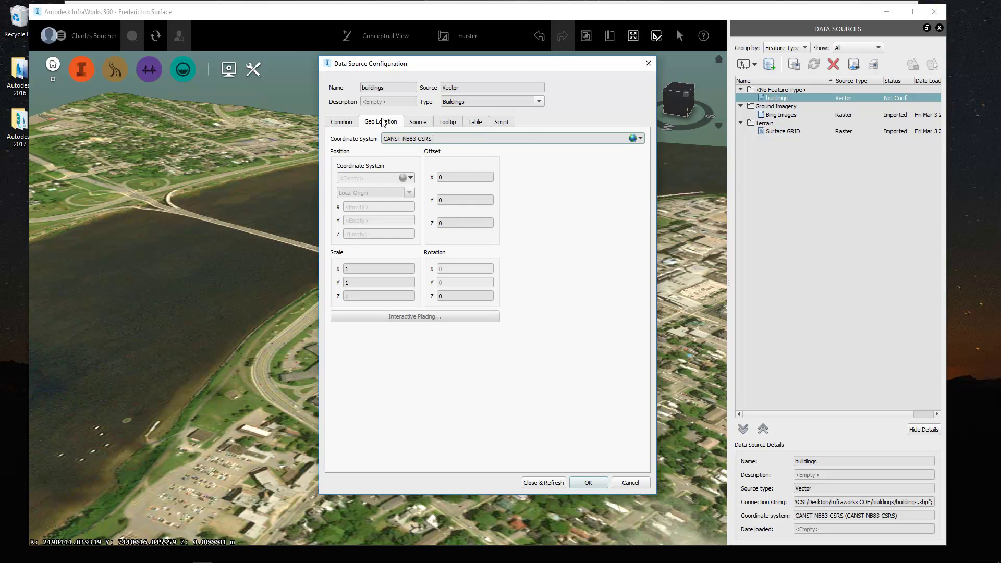
{"action": "left_click", "coordinate": [418, 122]}
{"action": "left_click", "coordinate": [393, 178]}
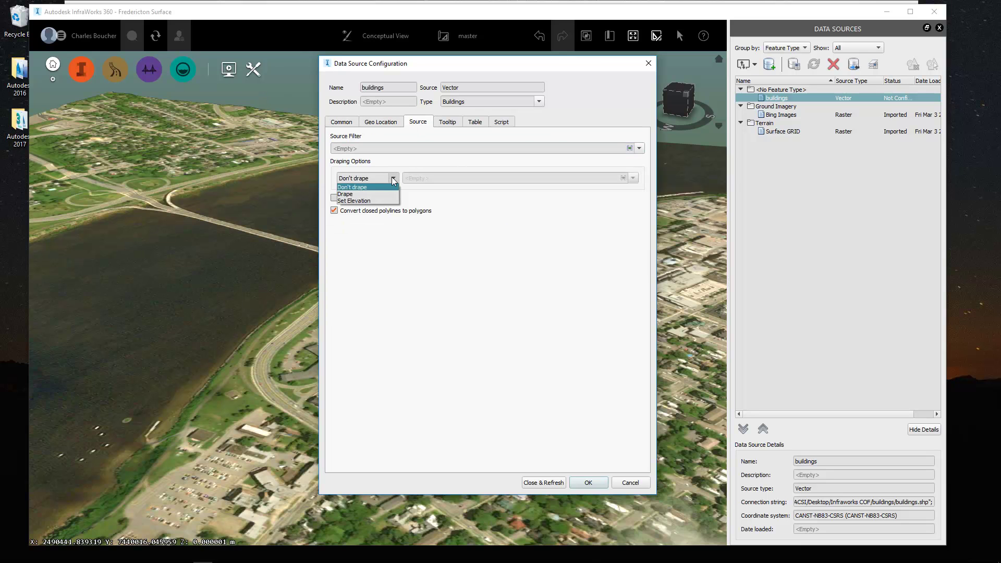
{"action": "left_click", "coordinate": [368, 195]}
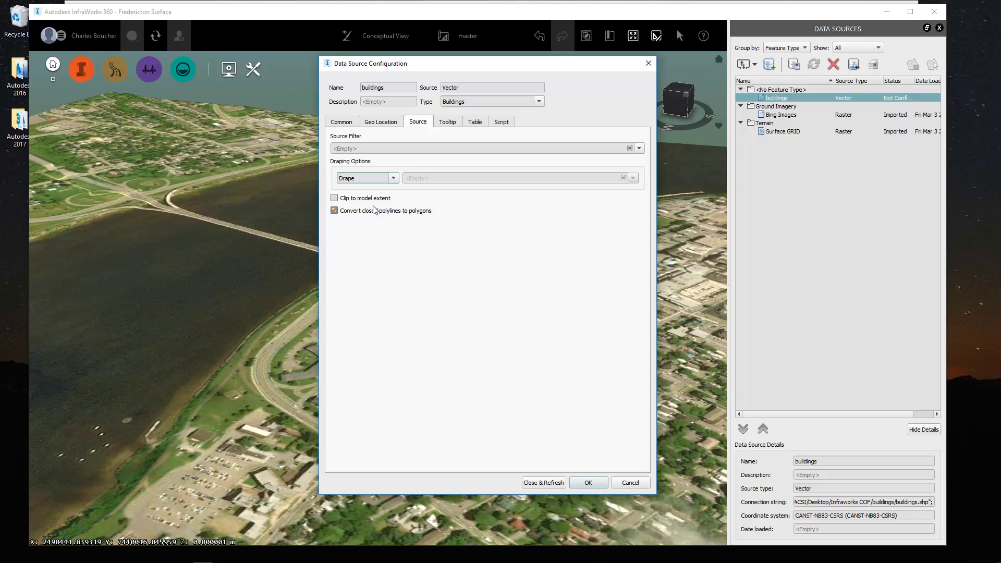
{"action": "left_click", "coordinate": [372, 199]}
- Apply the buildings settings, then zoom and orbit to inspect the extruded buildings by the river
{"action": "left_click", "coordinate": [542, 483]}
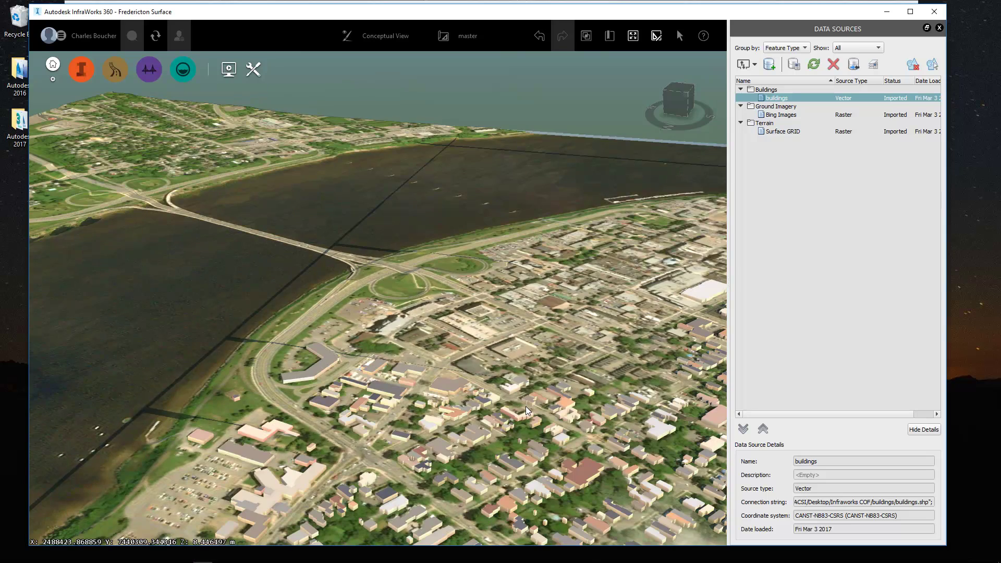
{"action": "scroll", "coordinate": [430, 402], "scroll_direction": "up", "scroll_amount": 10}
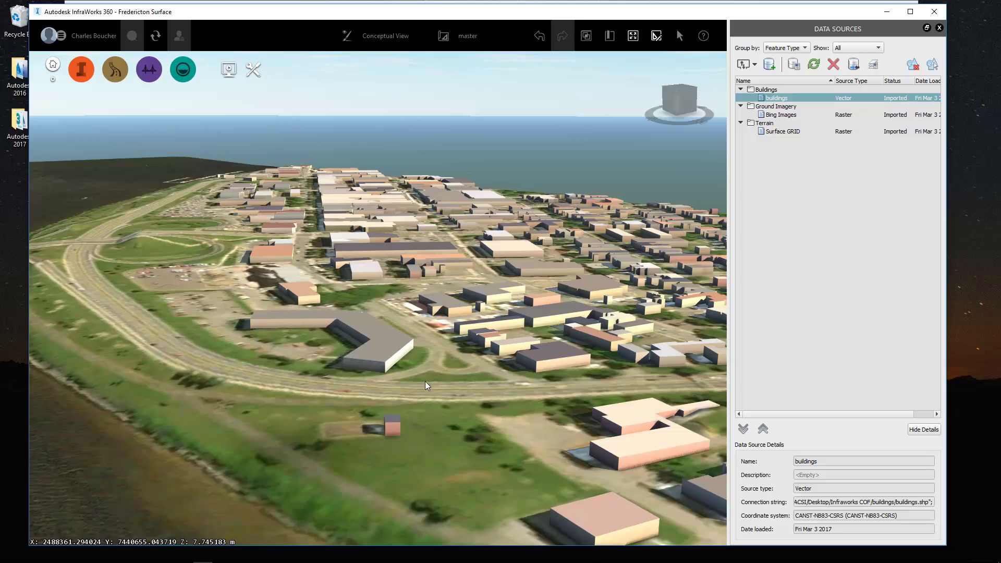
{"action": "middle_click_drag", "start_coordinate": [425, 386], "coordinate": [459, 292], "text": "shift"}
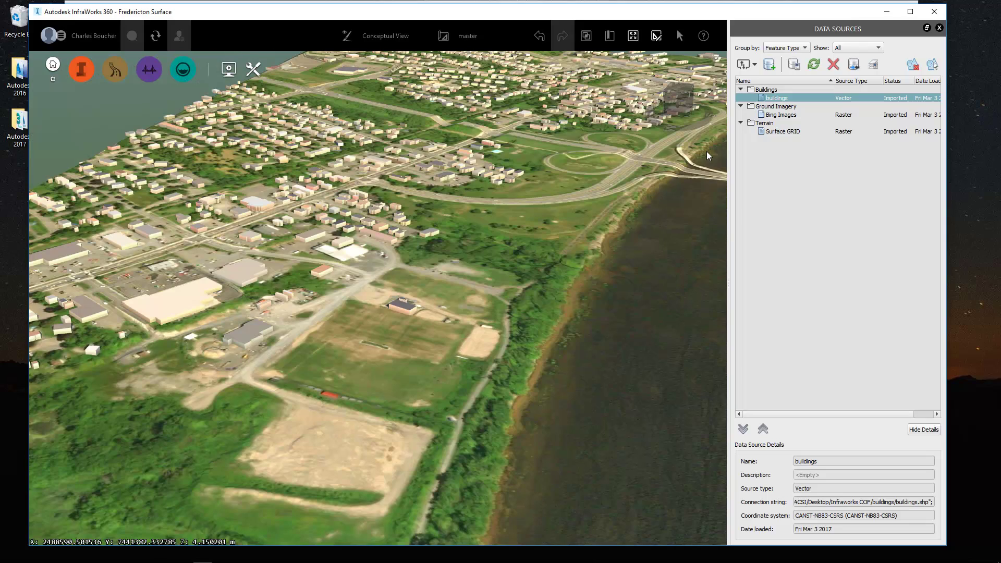
- Import streetcenterline.shp from the Infraworks COF streetcenterline folder as a shapefile source
{"action": "left_click", "coordinate": [755, 65]}
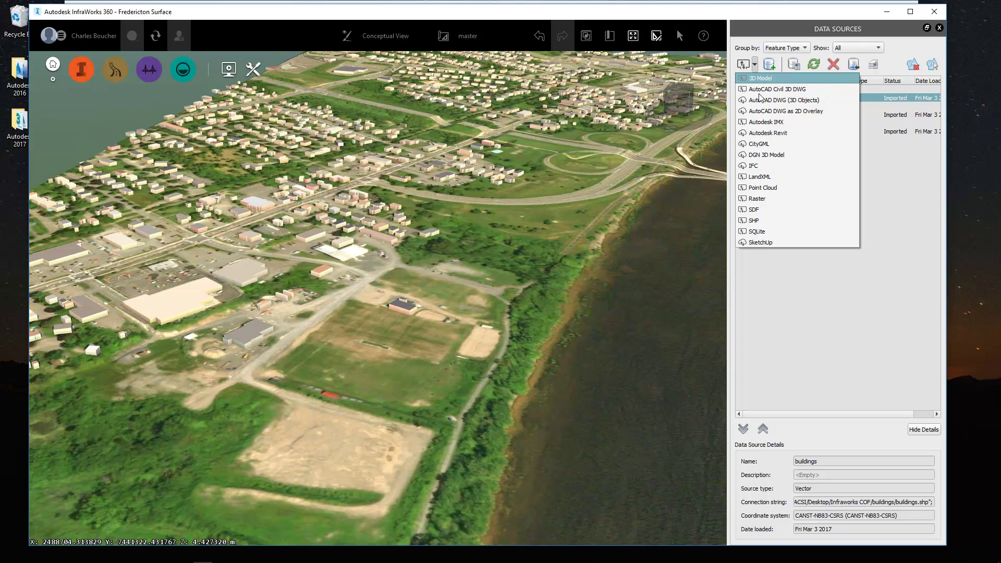
{"action": "left_click", "coordinate": [766, 221]}
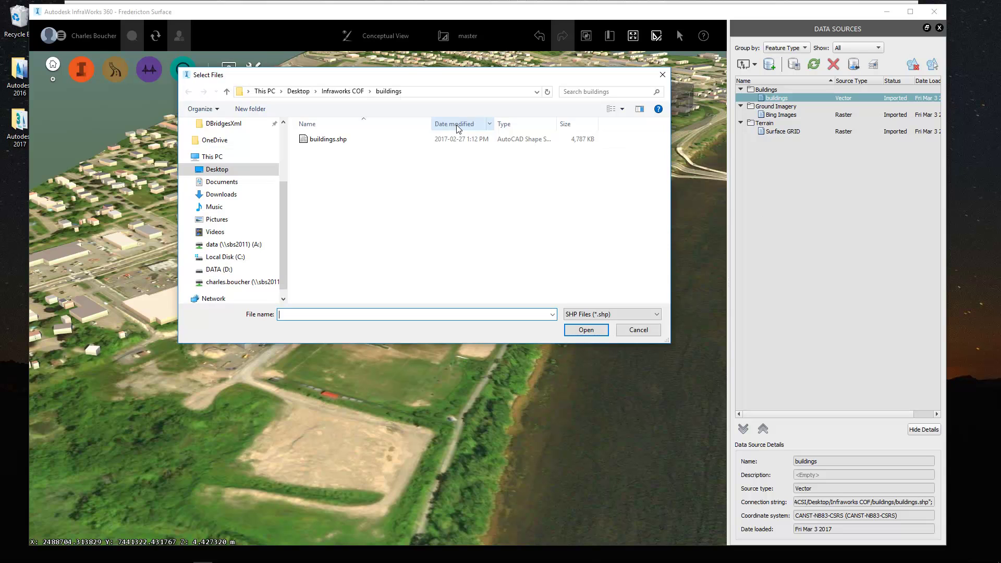
{"action": "left_click_drag", "start_coordinate": [422, 76], "coordinate": [450, 80]}
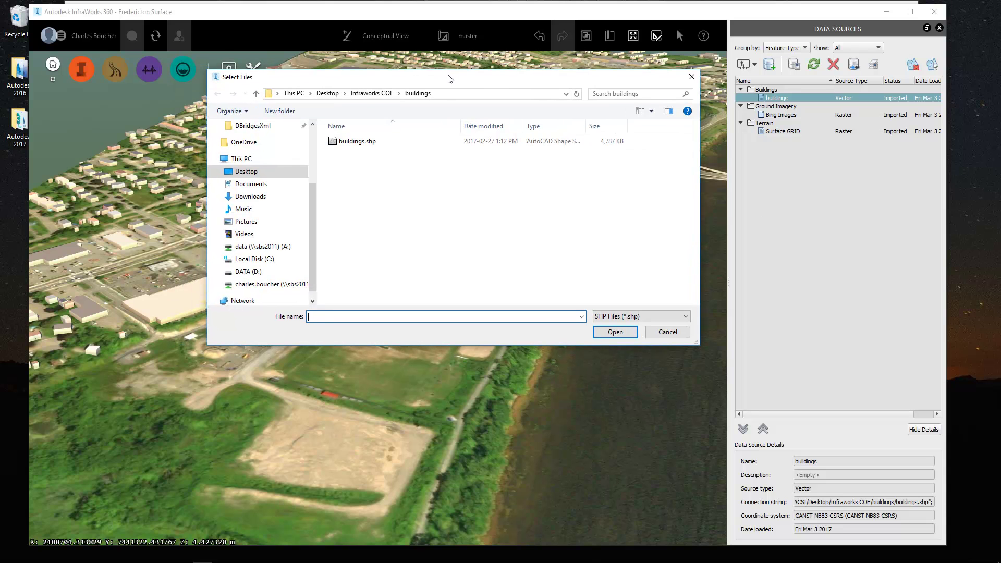
{"action": "left_click", "coordinate": [371, 93]}
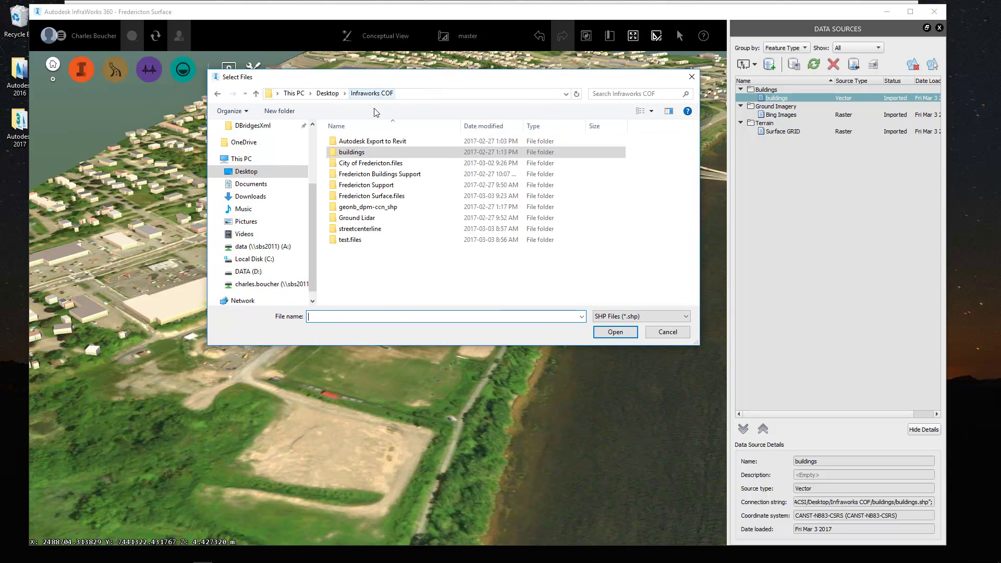
{"action": "double_click", "coordinate": [365, 229]}
{"action": "left_click", "coordinate": [368, 144]}
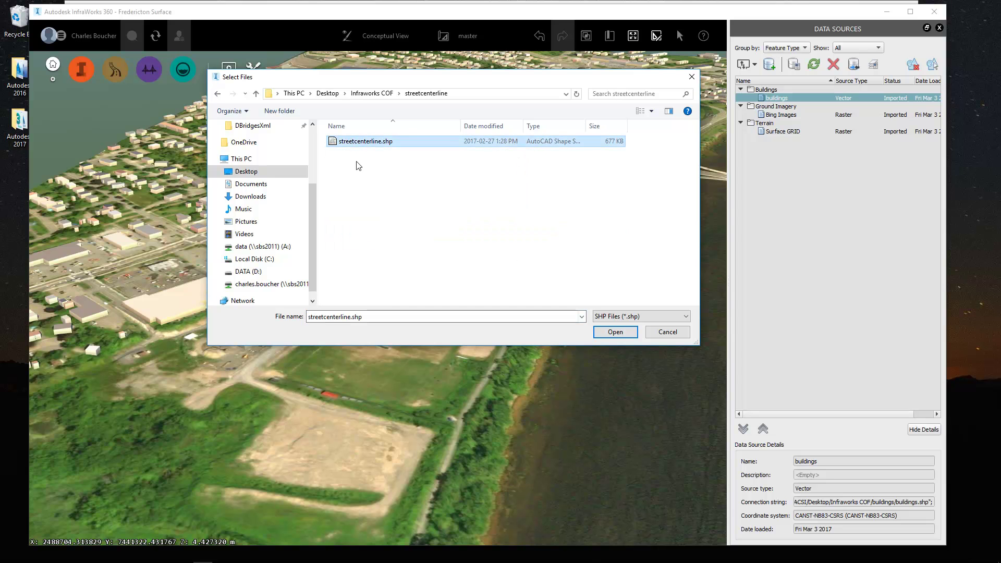
{"action": "left_click", "coordinate": [616, 334]}
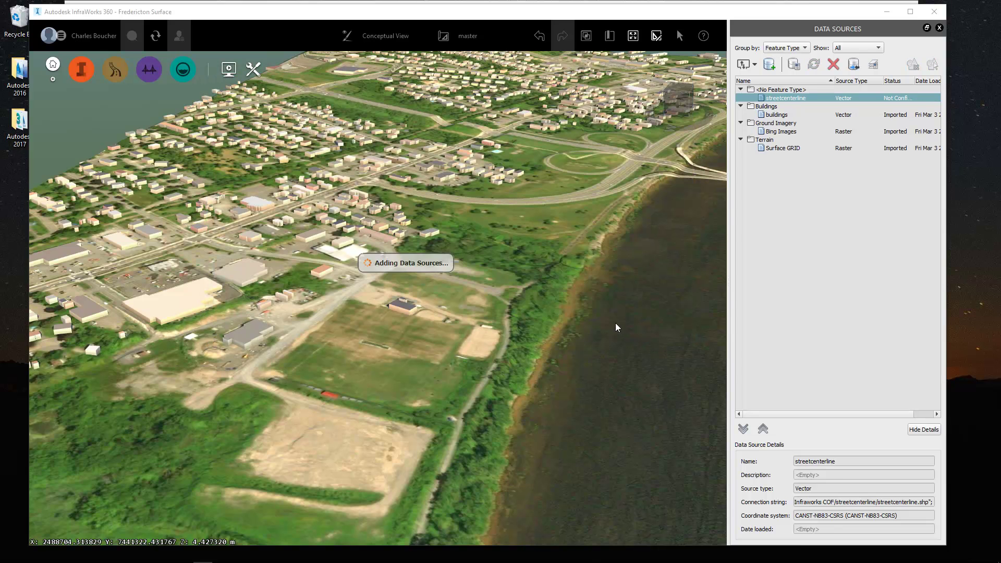
{"action": "left_click", "coordinate": [769, 65]}
{"action": "key", "text": "Return"}
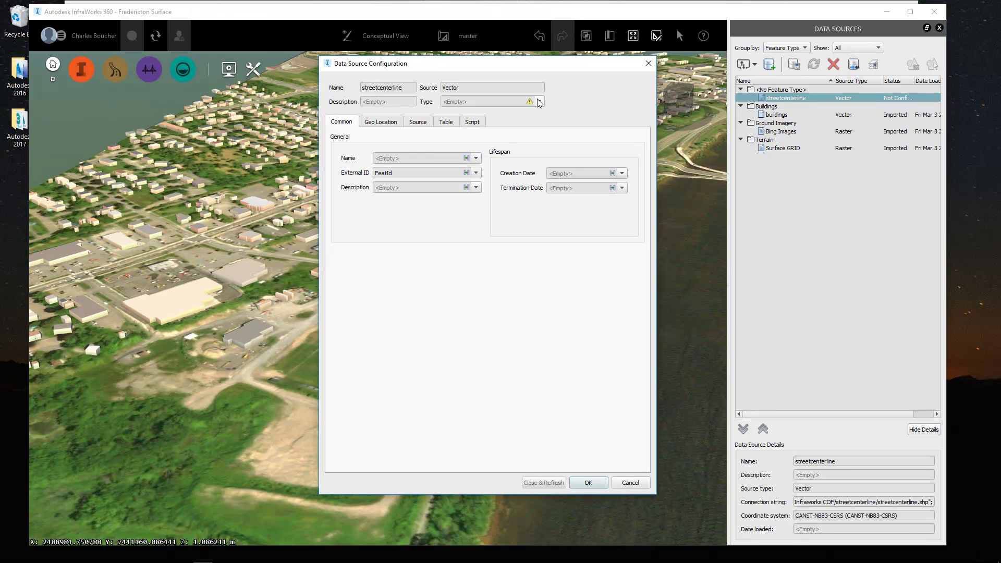
- Classify the street centrelines as Roads using the Sidewalk and Greenspace style
{"action": "left_click", "coordinate": [539, 101]}
{"action": "left_click", "coordinate": [474, 226]}
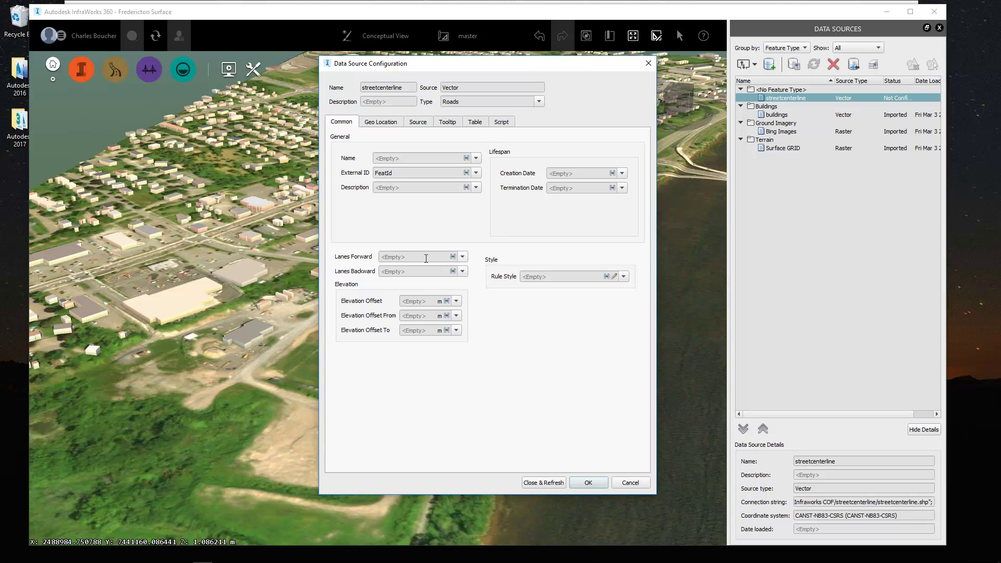
{"action": "left_click", "coordinate": [615, 276]}
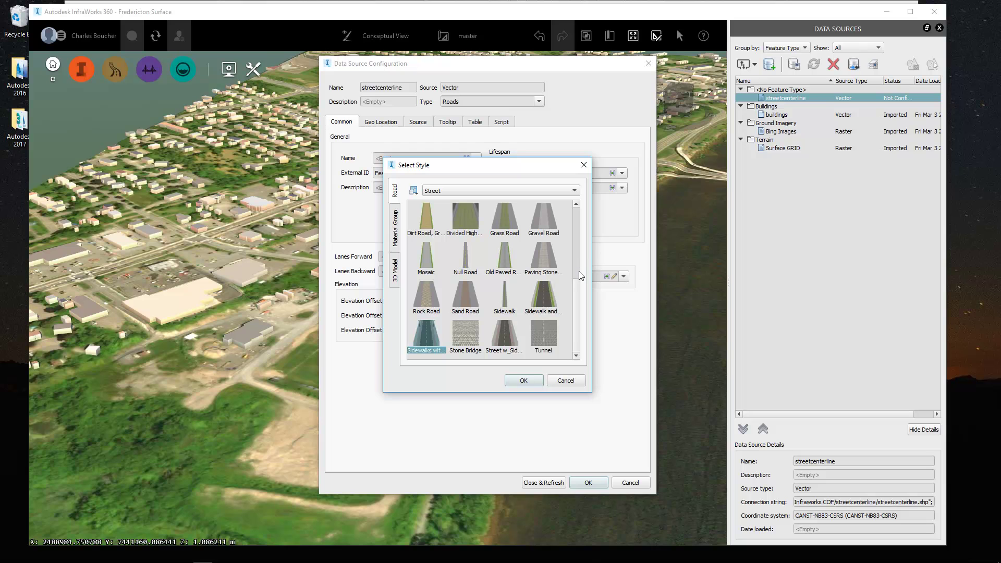
{"action": "left_click", "coordinate": [537, 302]}
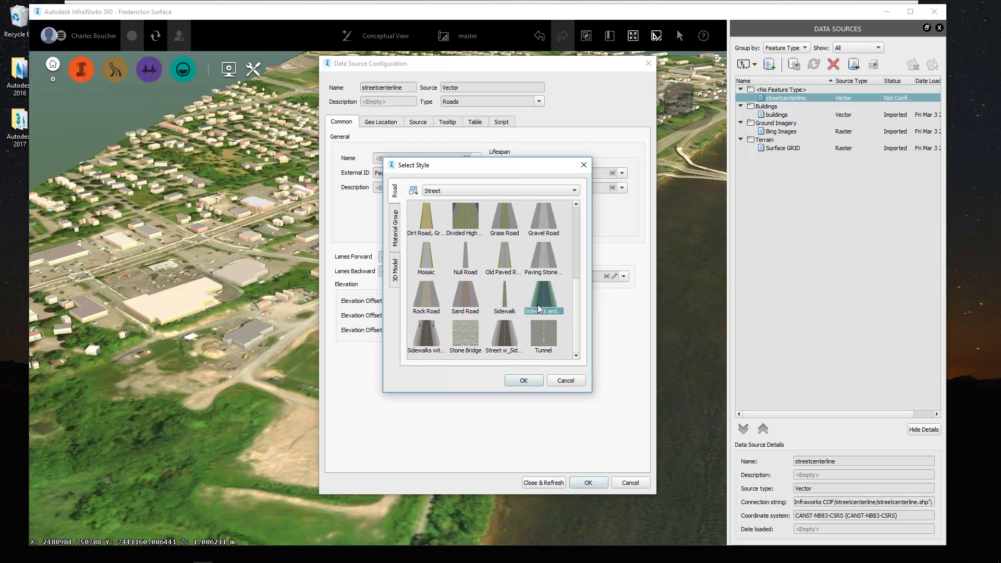
{"action": "left_click", "coordinate": [524, 381]}
- Set the roads' draping option to Drape onto the terrain
{"action": "left_click", "coordinate": [398, 124]}
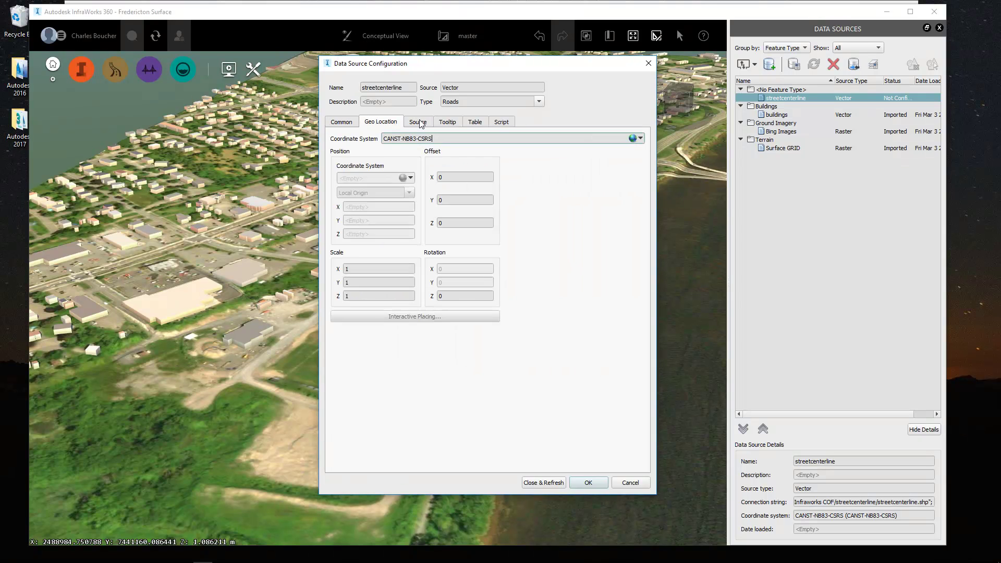
{"action": "left_click", "coordinate": [421, 123]}
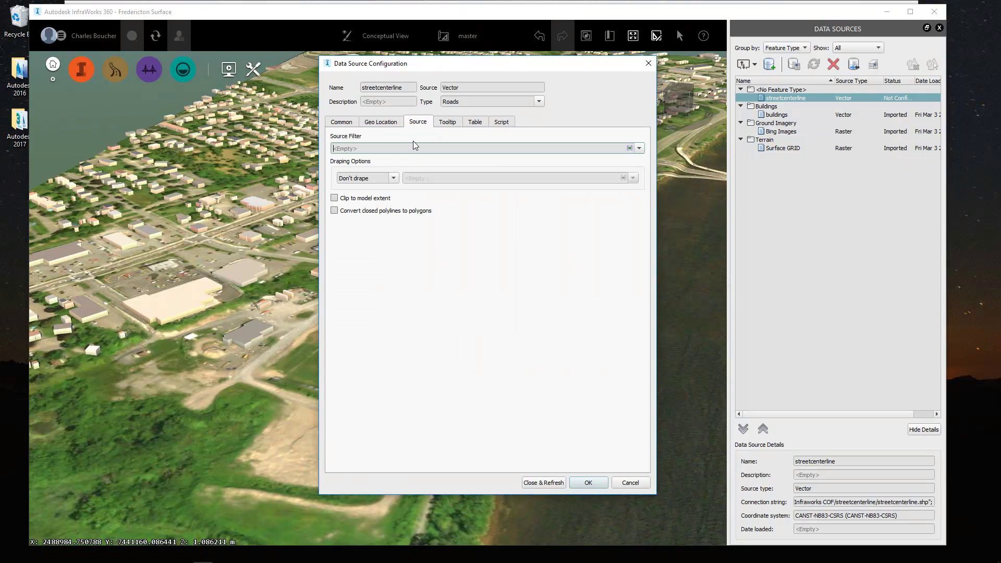
{"action": "left_click", "coordinate": [395, 178]}
{"action": "left_click", "coordinate": [364, 194]}
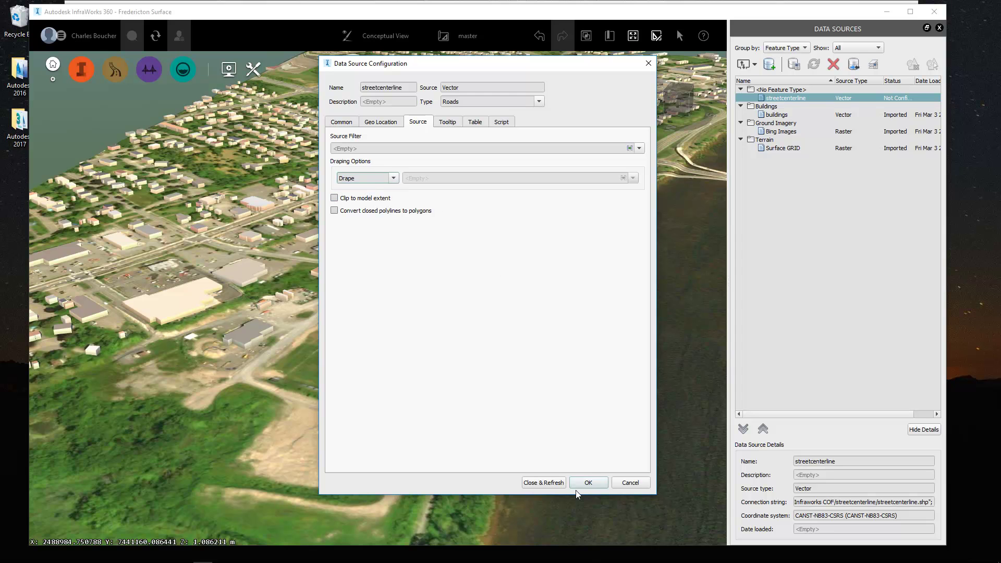
- Apply the street settings, then zoom out and orbit the river area to view the roads
{"action": "left_click", "coordinate": [542, 483]}
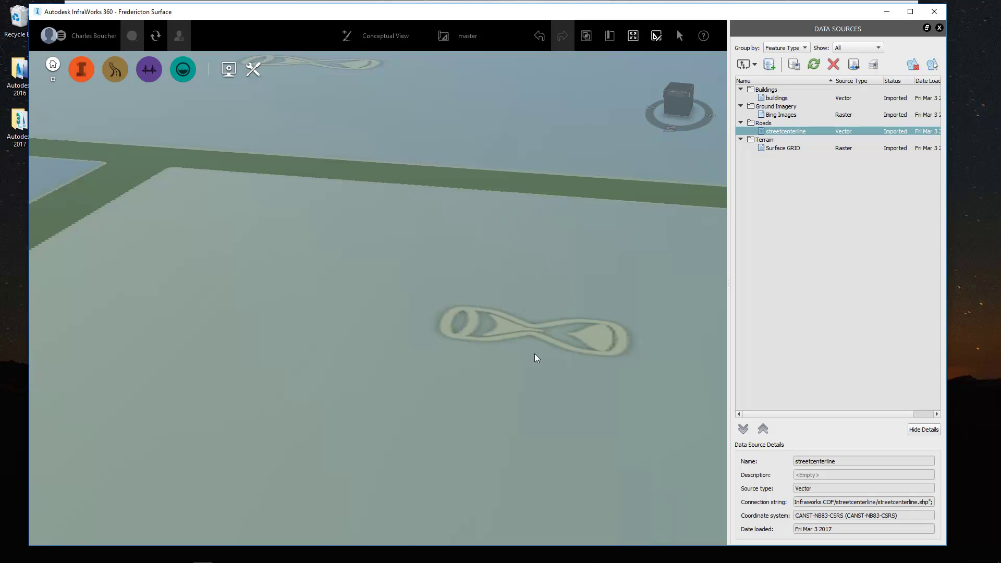
{"action": "scroll", "coordinate": [524, 351], "scroll_direction": "down", "scroll_amount": 5}
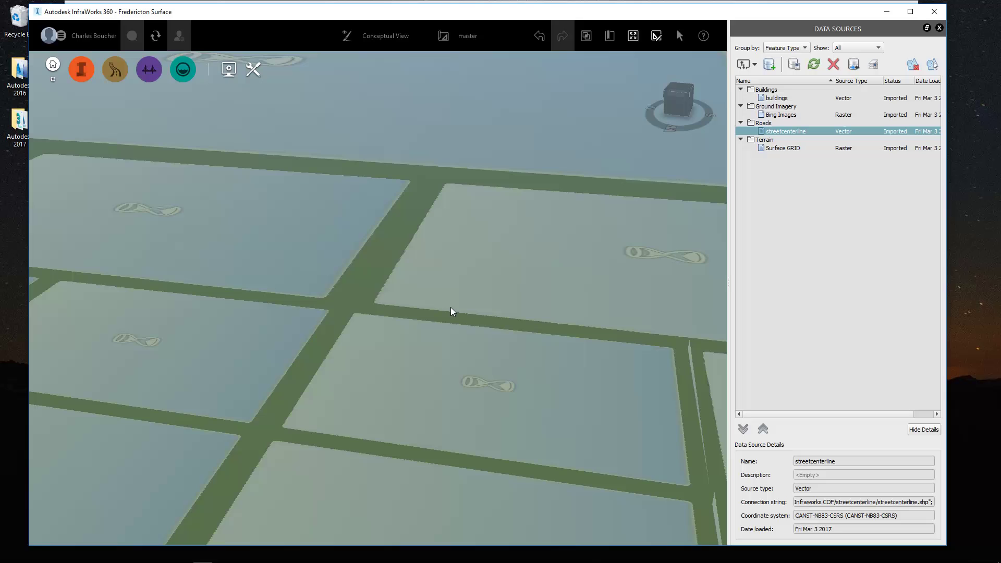
{"action": "scroll", "coordinate": [451, 308], "scroll_direction": "down", "scroll_amount": 3}
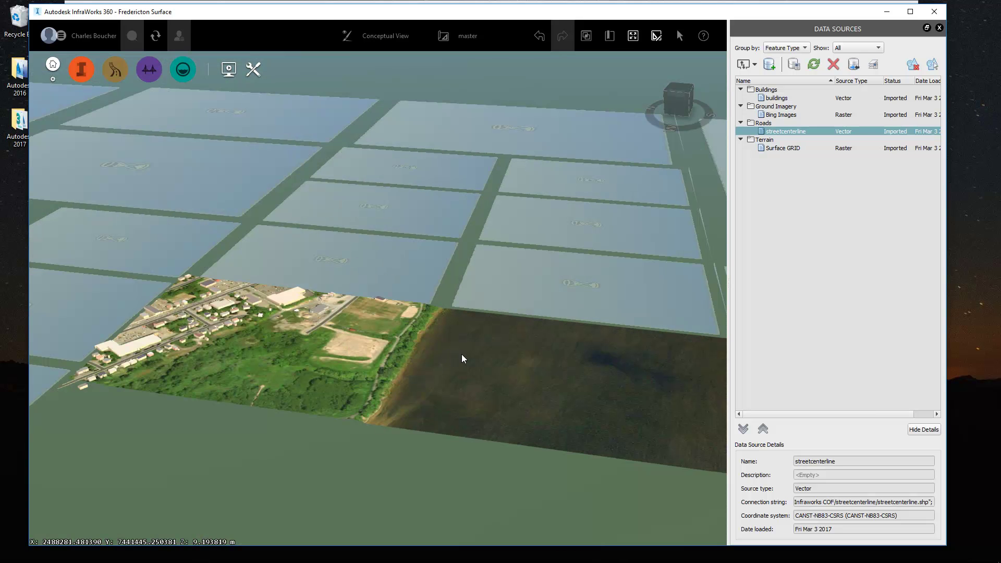
{"action": "middle_click_drag", "start_coordinate": [461, 355], "coordinate": [461, 354], "text": "shift"}
{"action": "scroll", "coordinate": [460, 354], "scroll_direction": "up", "scroll_amount": 3}
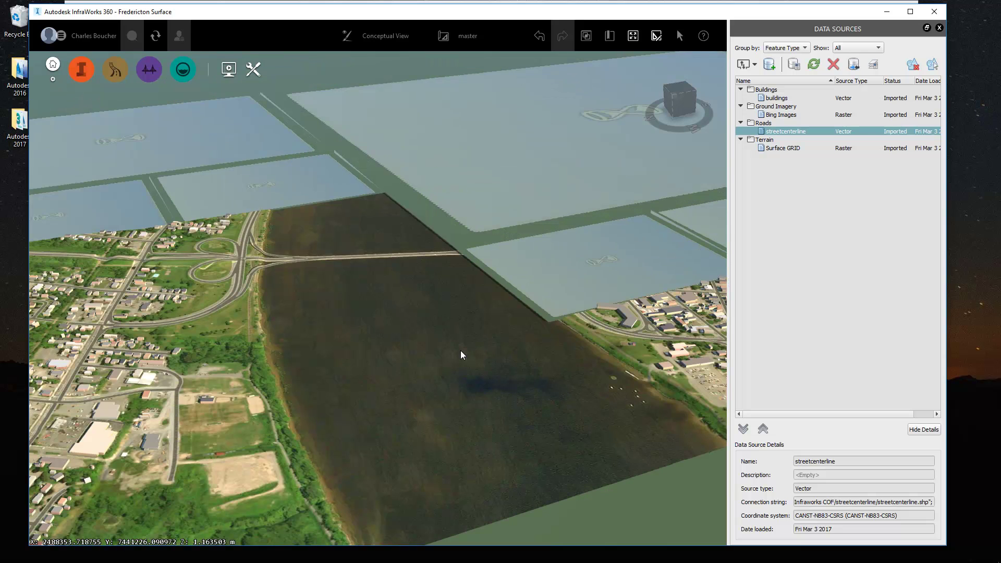
{"action": "middle_click_drag", "start_coordinate": [311, 327], "coordinate": [403, 310], "text": "shift"}
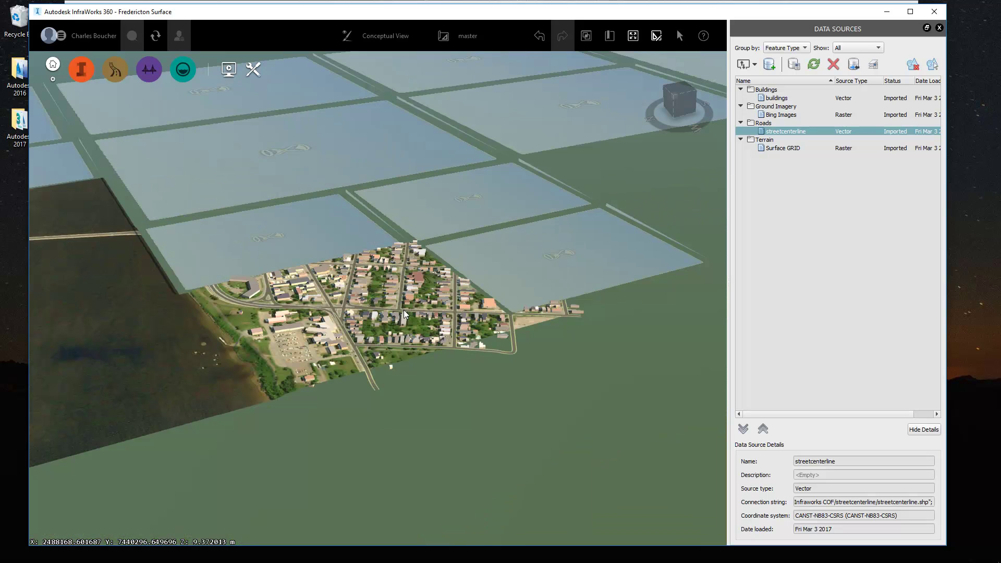
{"action": "scroll", "coordinate": [403, 309], "scroll_direction": "up", "scroll_amount": 5}
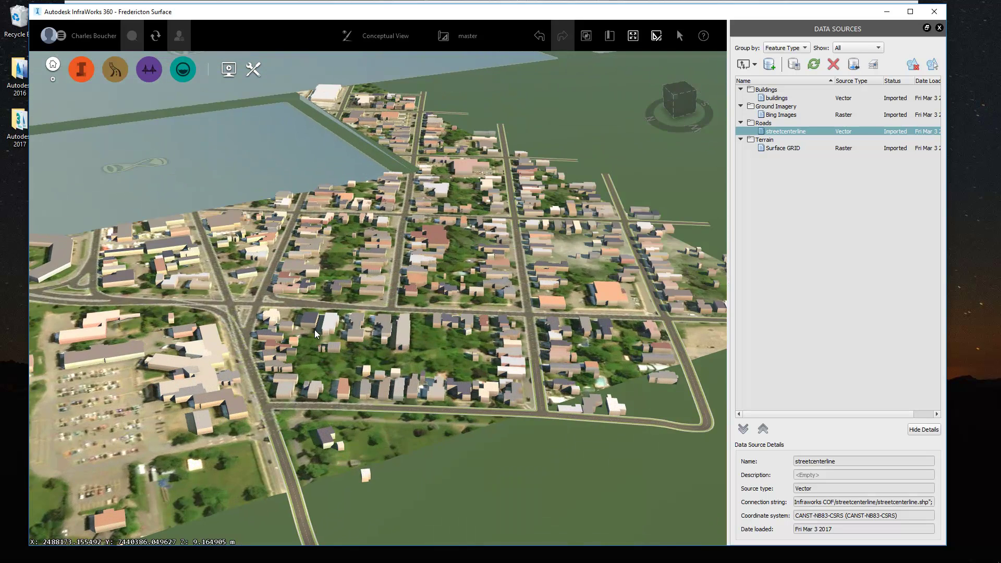
{"action": "middle_click_drag", "start_coordinate": [314, 329], "coordinate": [516, 323], "text": "shift"}
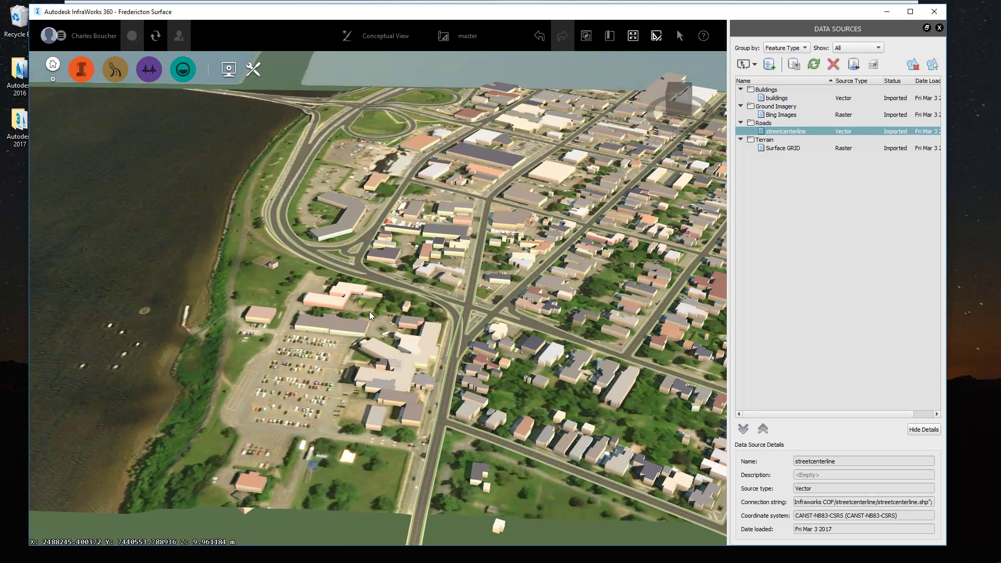
{"action": "middle_click_drag", "start_coordinate": [369, 312], "coordinate": [414, 348], "text": "shift"}
{"action": "scroll", "coordinate": [418, 351], "scroll_direction": "up", "scroll_amount": 3}
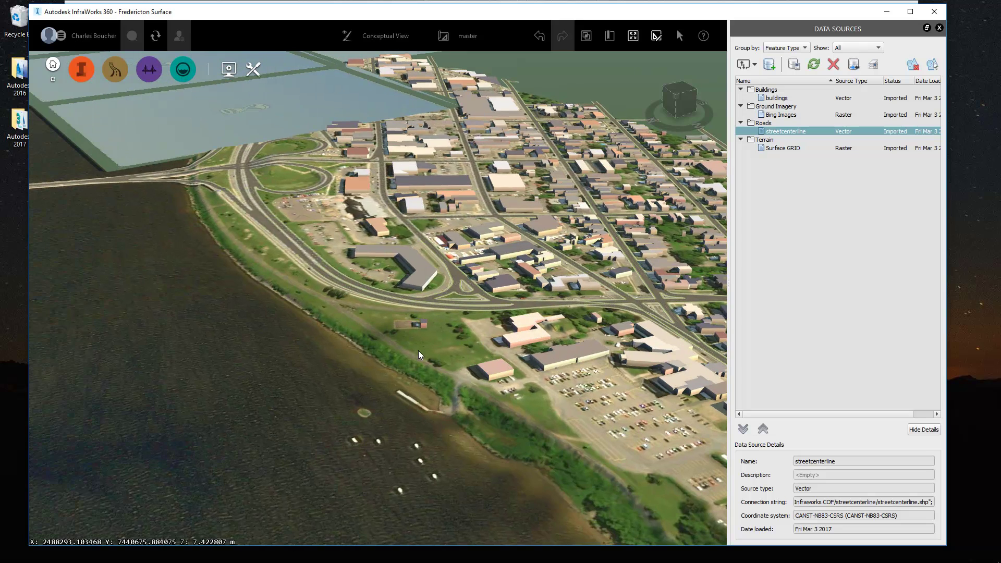
{"action": "middle_click_drag", "start_coordinate": [346, 335], "coordinate": [292, 318], "text": "shift"}
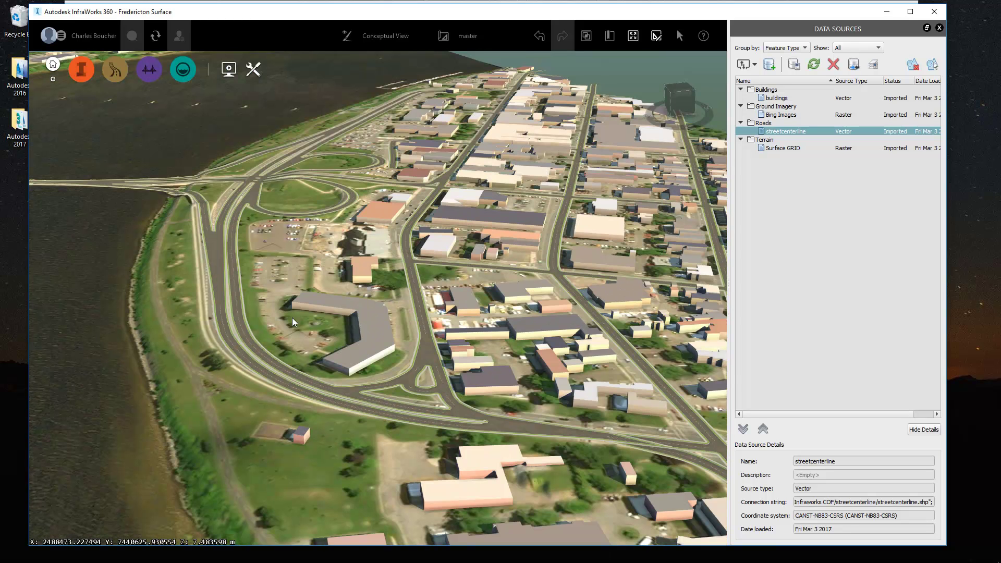